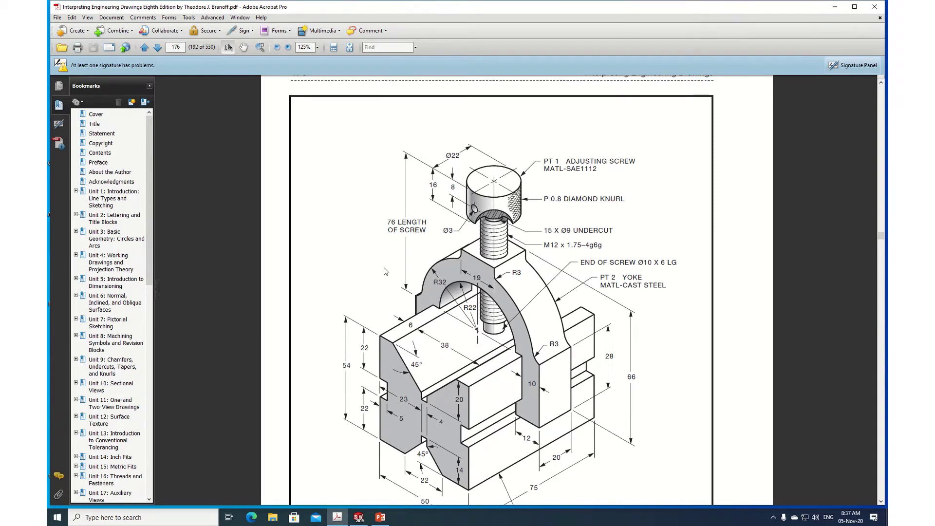
Review the yoke drawing in the PDF, switch to SOLIDWORKS and create a new part document
{"action": "scroll", "coordinate": [384, 271], "scroll_direction": "up", "scroll_amount": 1}
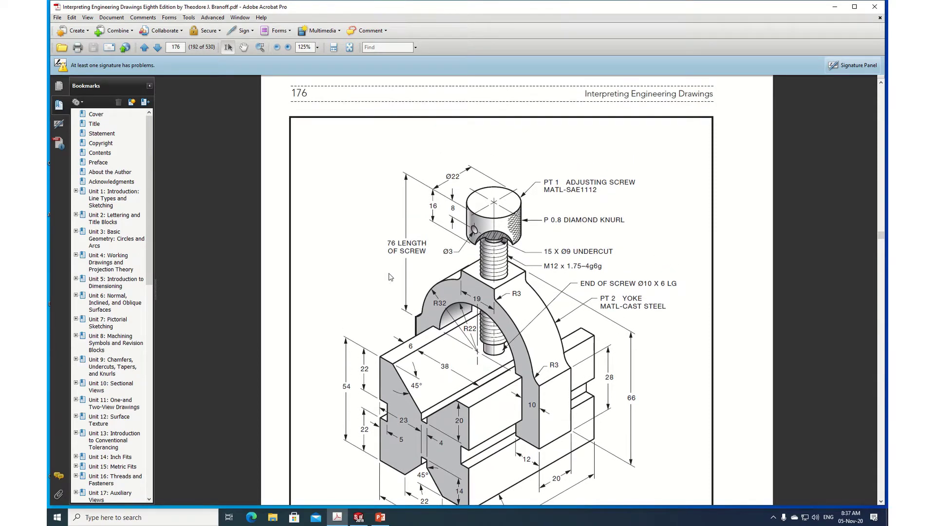
{"action": "scroll", "coordinate": [377, 276], "scroll_direction": "down", "scroll_amount": 1}
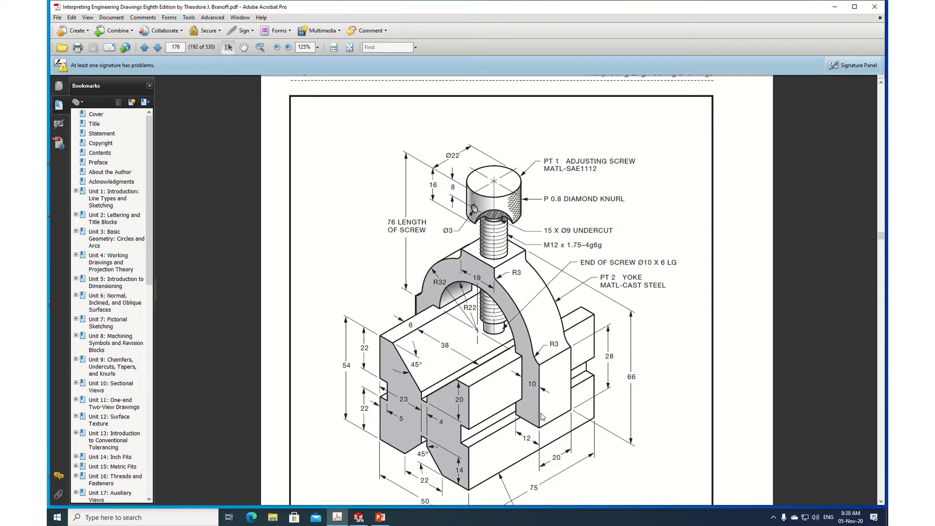
{"action": "mouse_move", "coordinate": [380, 516]}
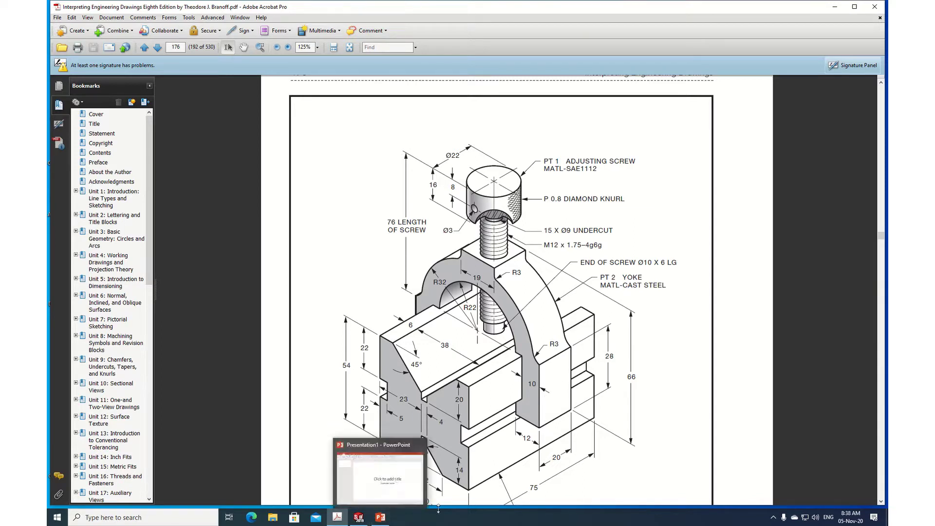
{"action": "left_click", "coordinate": [358, 517]}
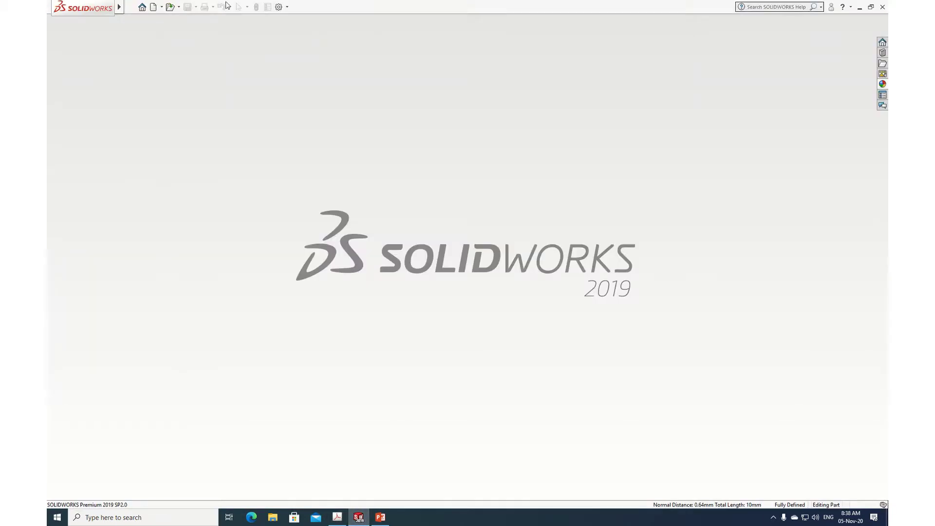
{"action": "left_click", "coordinate": [131, 7]}
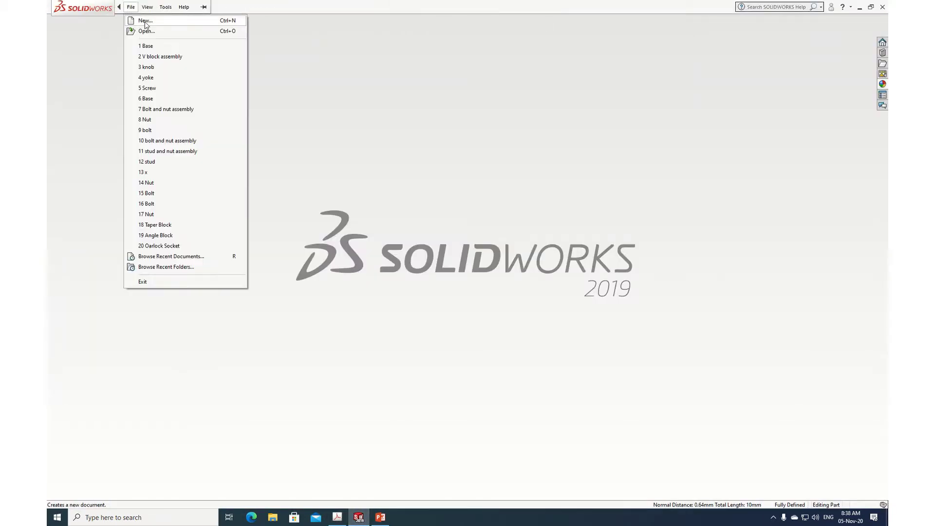
{"action": "left_click", "coordinate": [145, 20]}
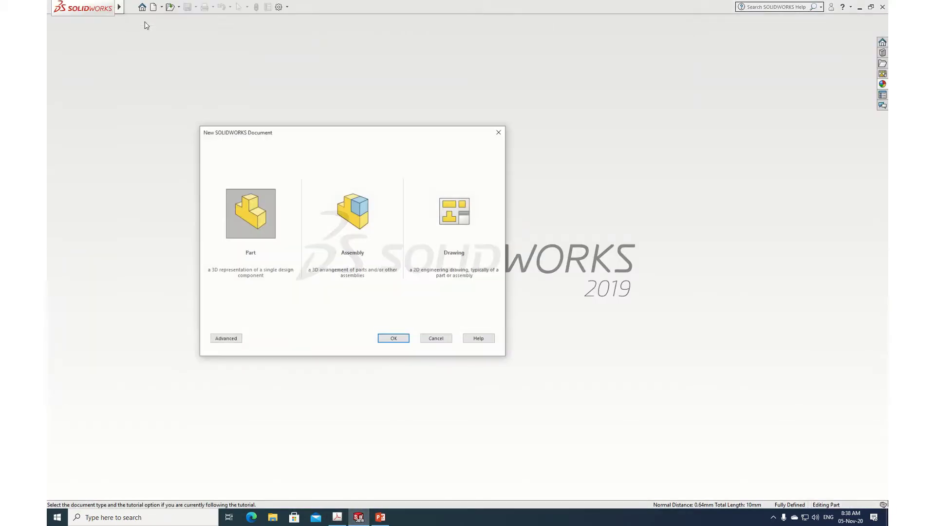
{"action": "left_click", "coordinate": [393, 339]}
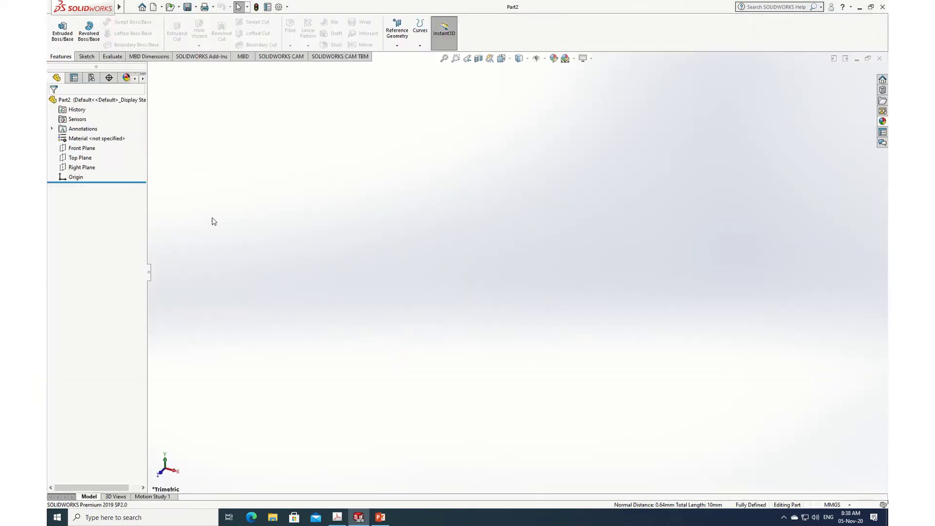
Start a new sketch on the Front Plane
{"action": "left_click", "coordinate": [86, 56]}
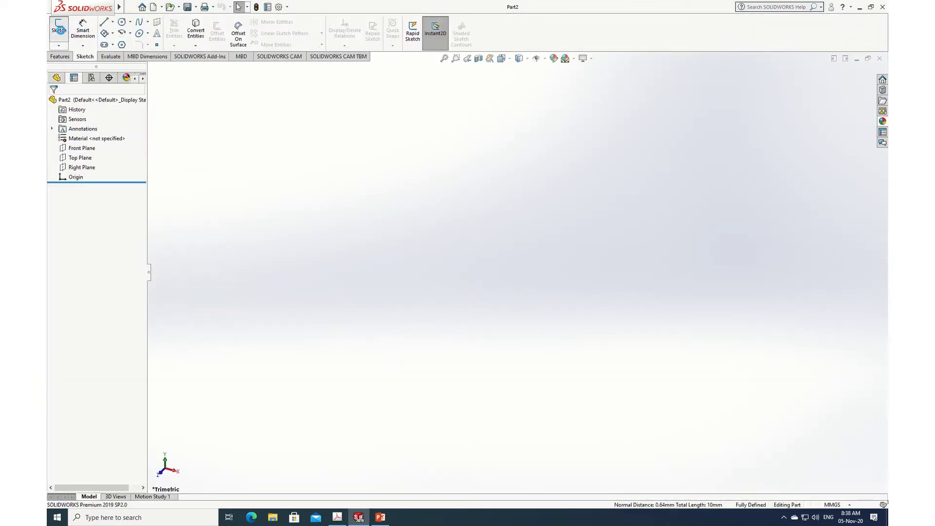
{"action": "left_click", "coordinate": [59, 30]}
{"action": "left_click", "coordinate": [380, 179]}
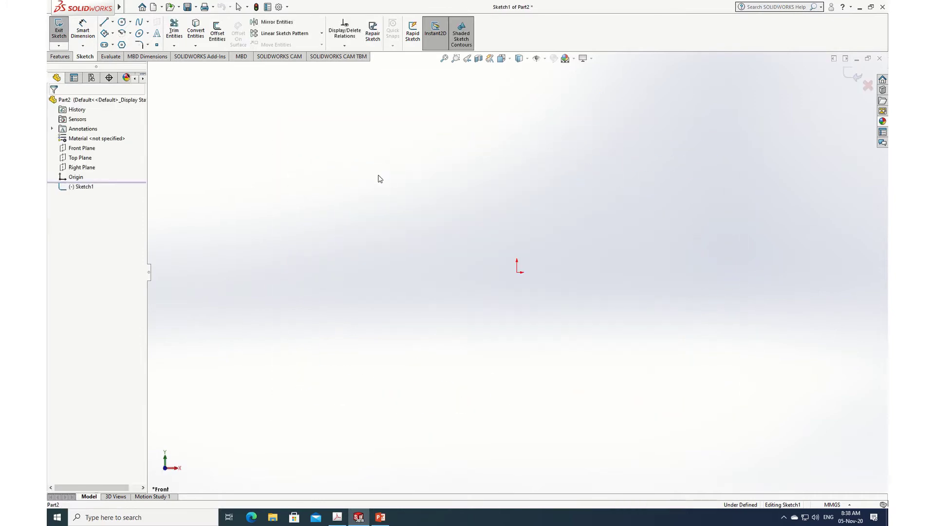
Check the yoke drawing in the PDF and sketch an upper 180° centerpoint arc of about 43 mm radius, centred on the origin
{"action": "left_click", "coordinate": [337, 517]}
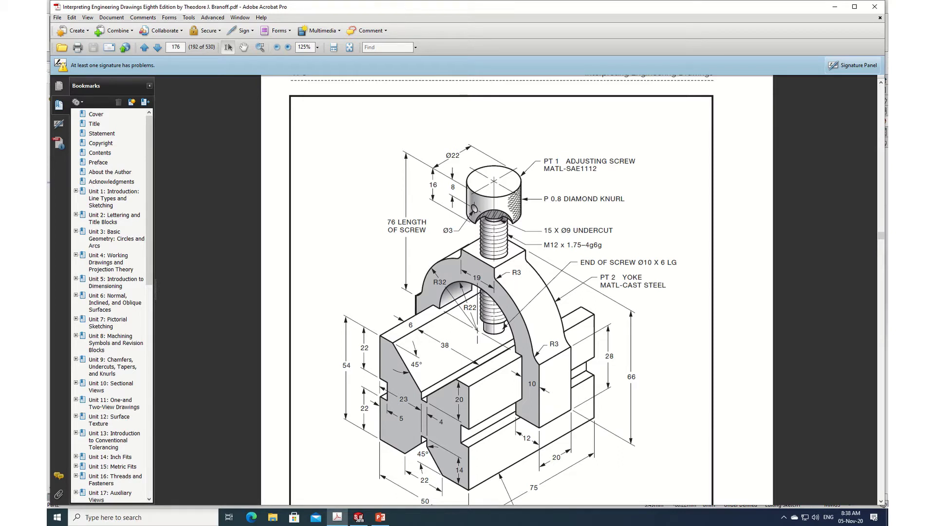
{"action": "left_click", "coordinate": [363, 519]}
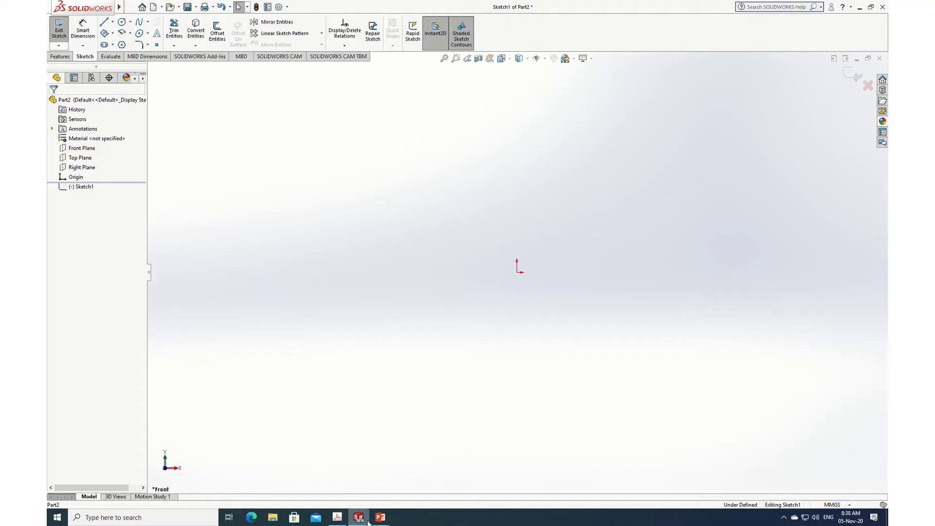
{"action": "left_click", "coordinate": [122, 33]}
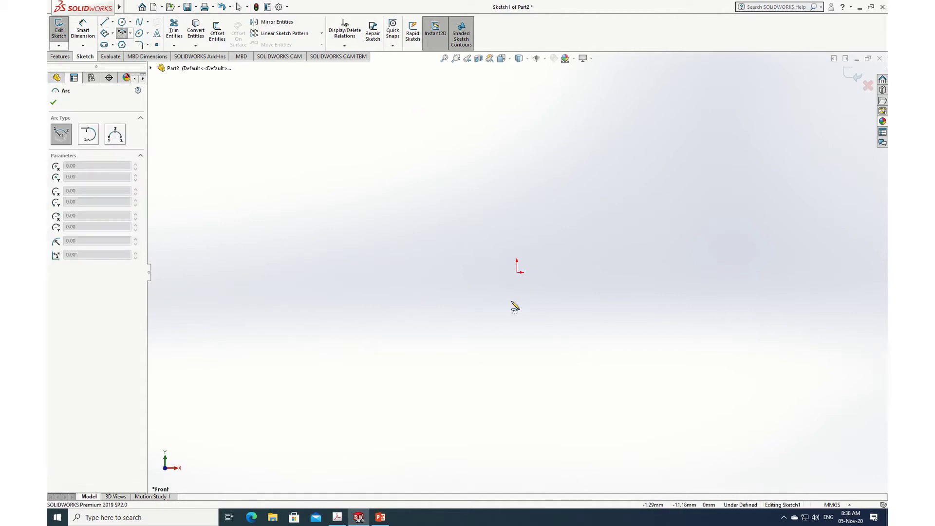
{"action": "left_click", "coordinate": [517, 272]}
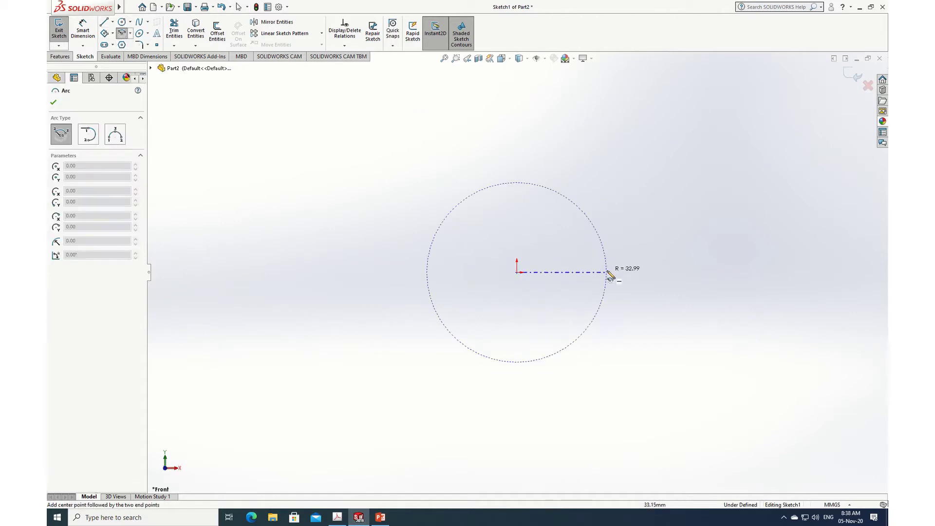
{"action": "left_click", "coordinate": [634, 272]}
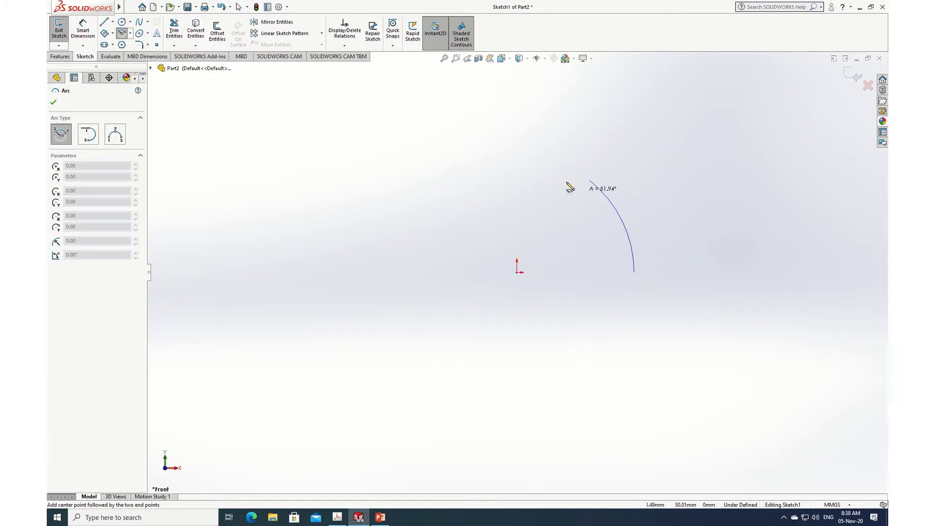
{"action": "left_click", "coordinate": [400, 273]}
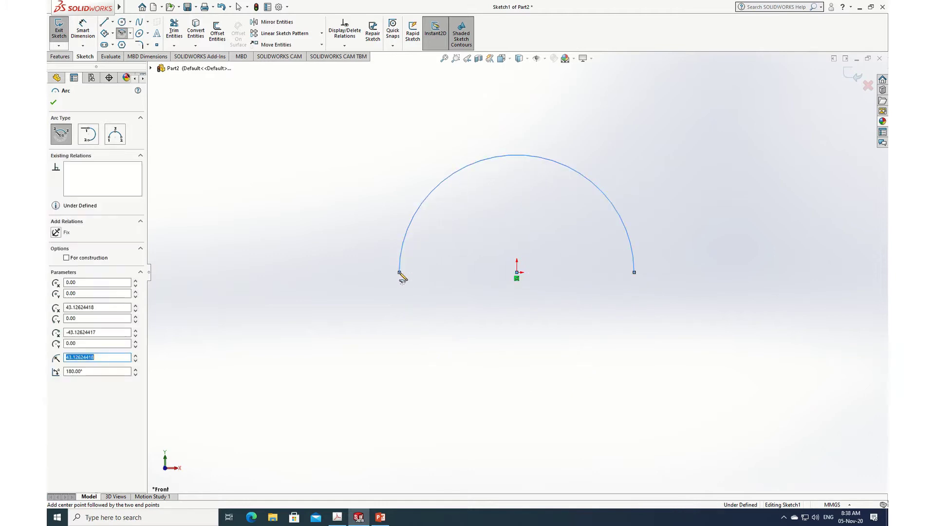
{"action": "key", "text": "Escape"}
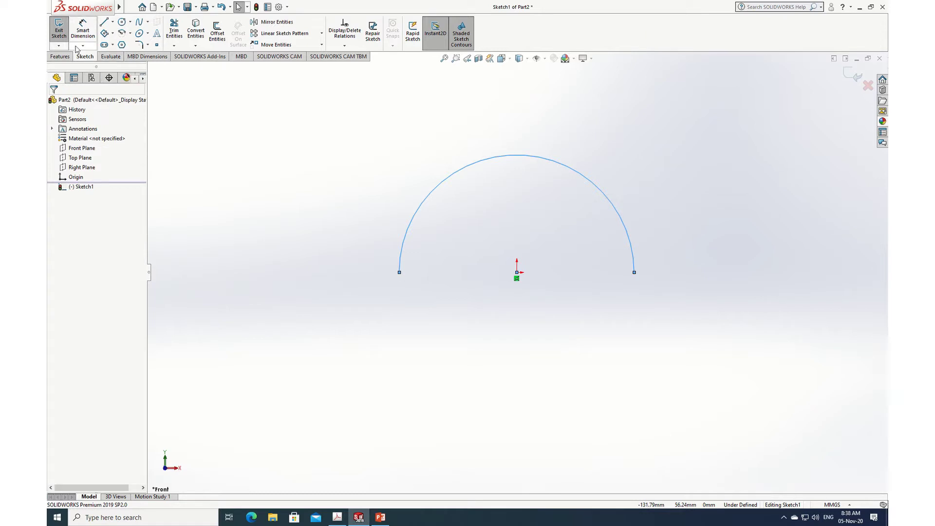
Sketch a larger concentric 180° centerpoint arc of about 60 mm radius around the first one, centred on the origin
{"action": "left_click", "coordinate": [131, 33]}
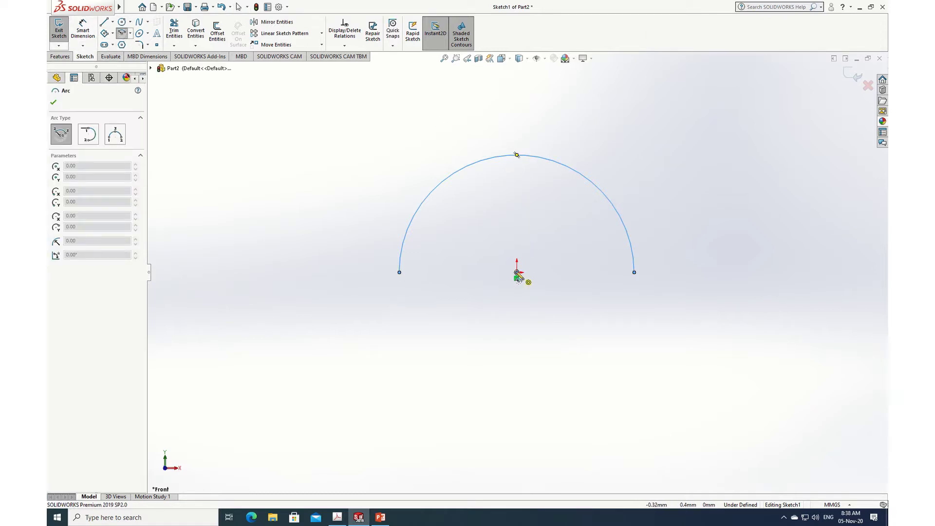
{"action": "left_click", "coordinate": [516, 272]}
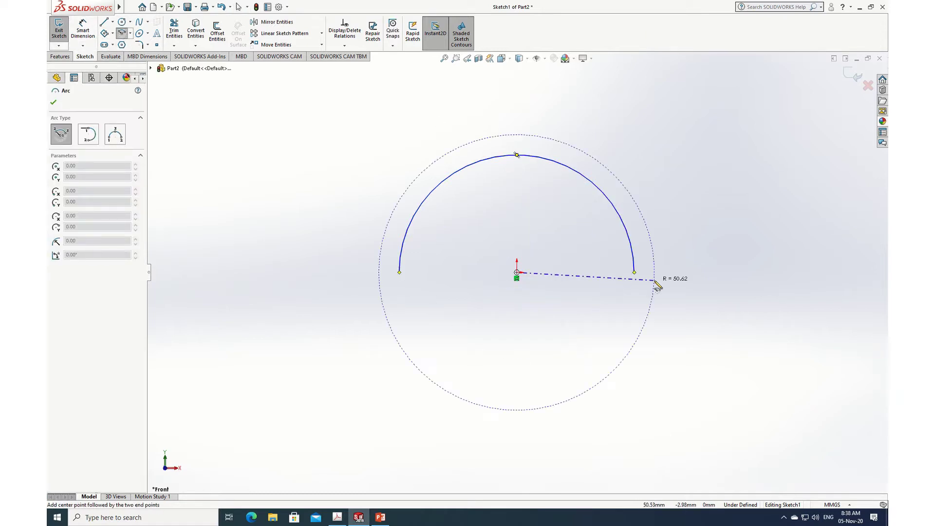
{"action": "left_click", "coordinate": [680, 272]}
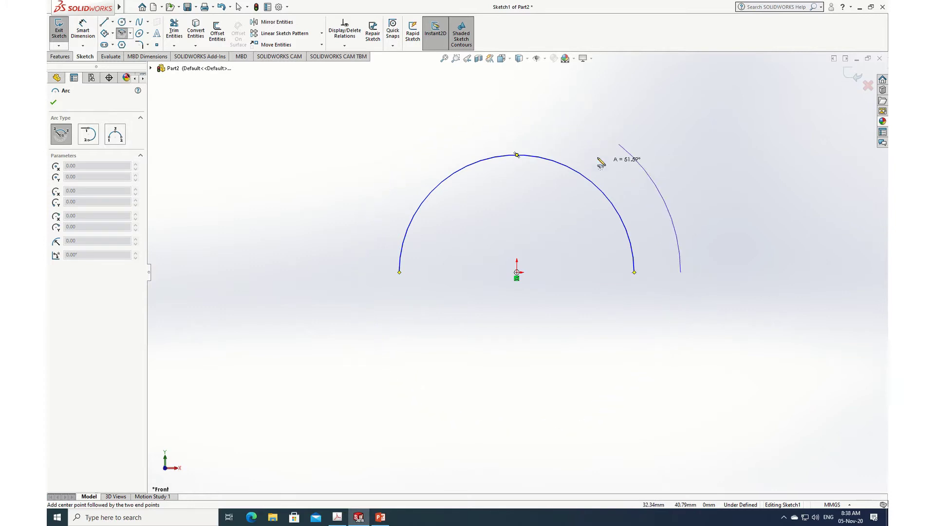
{"action": "left_click", "coordinate": [353, 272]}
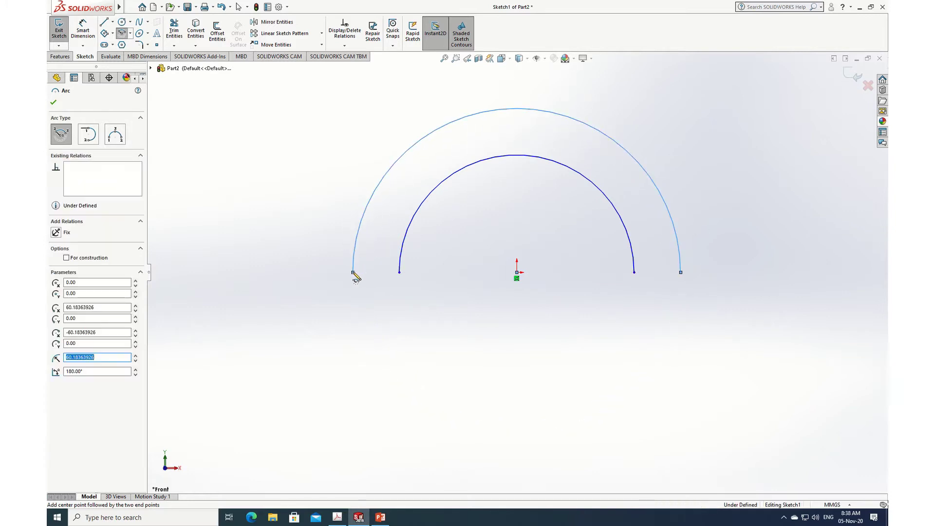
{"action": "key", "text": "Escape"}
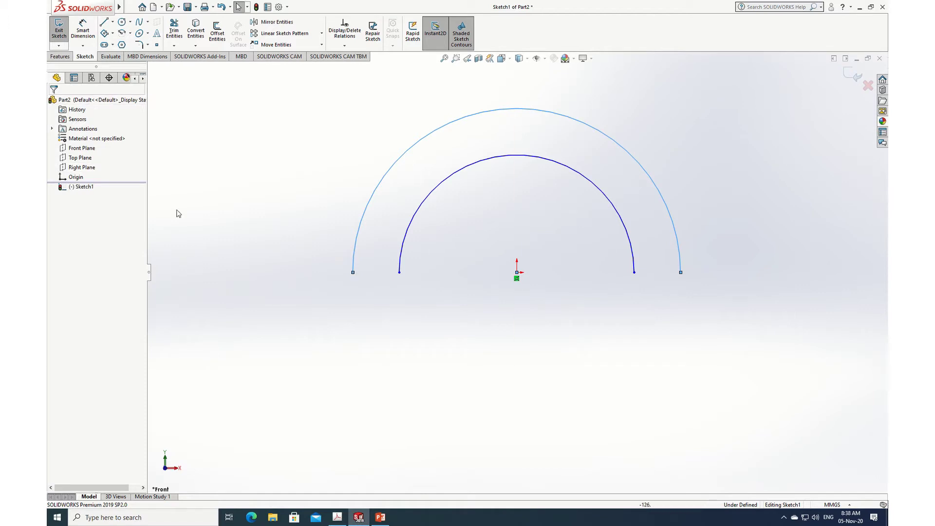
Dimension the inner arc's radius with Smart Dimension and set it to 22 mm
{"action": "left_click", "coordinate": [82, 29]}
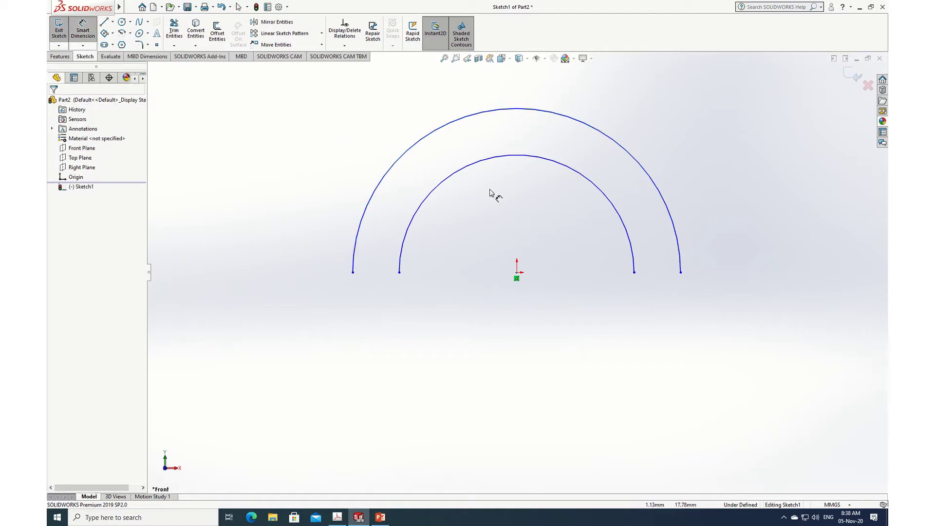
{"action": "left_click", "coordinate": [472, 171]}
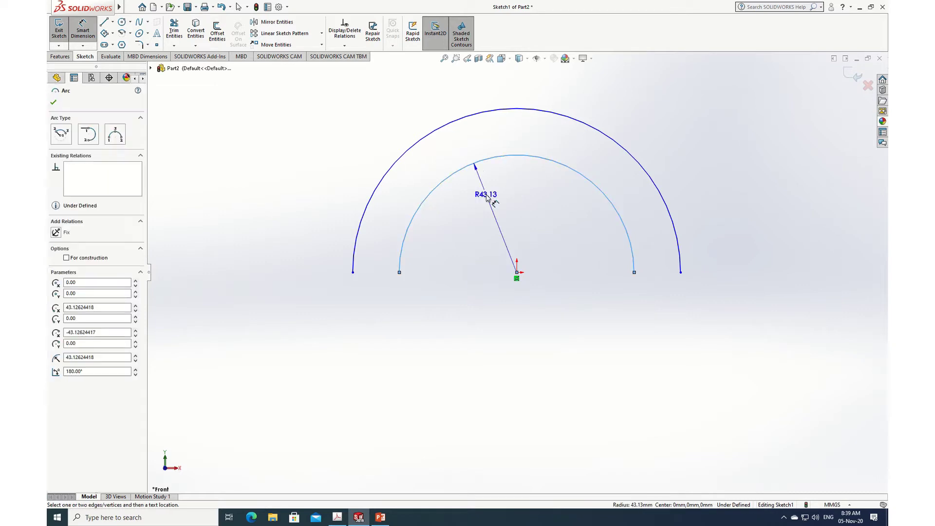
{"action": "left_click", "coordinate": [488, 196]}
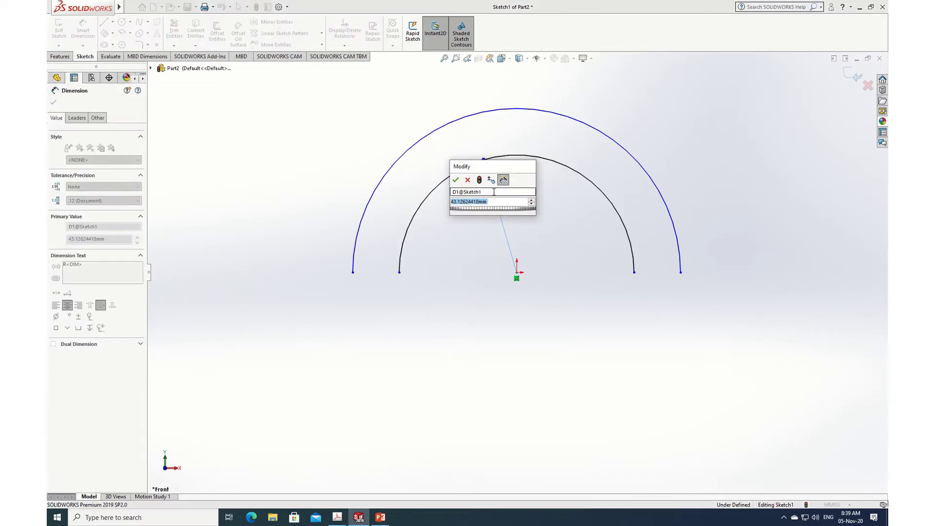
{"action": "type", "text": "22"}
{"action": "key", "text": "Return"}
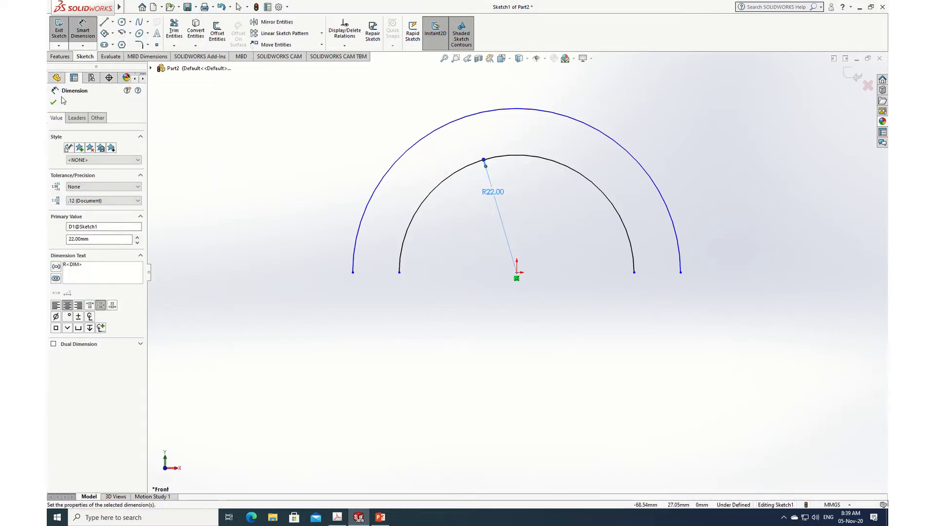
{"action": "left_click", "coordinate": [54, 102]}
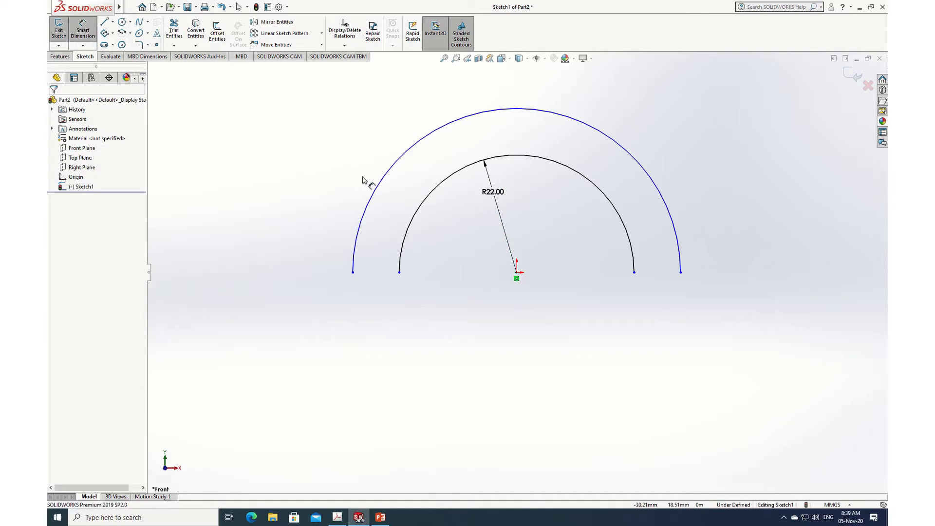
Dimension the outer arc's radius and set it to 32 mm
{"action": "left_click", "coordinate": [428, 141]}
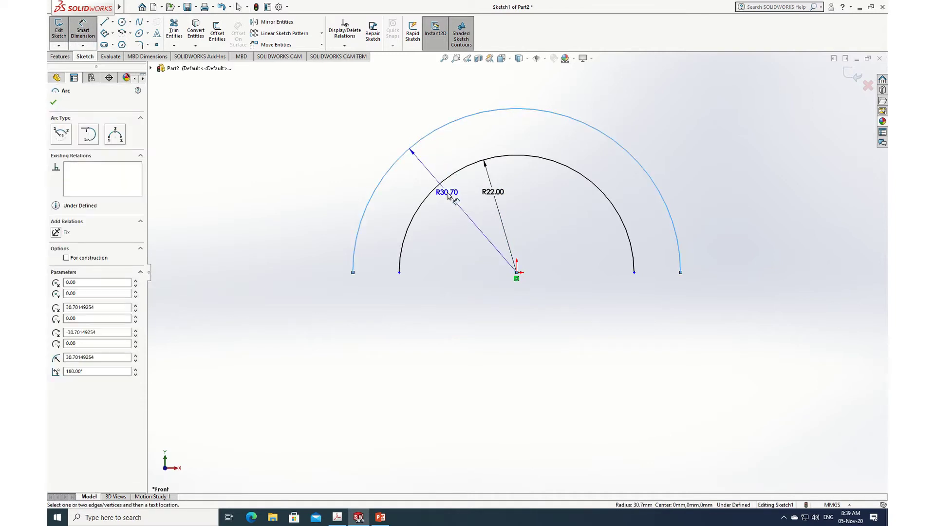
{"action": "left_click", "coordinate": [448, 197]}
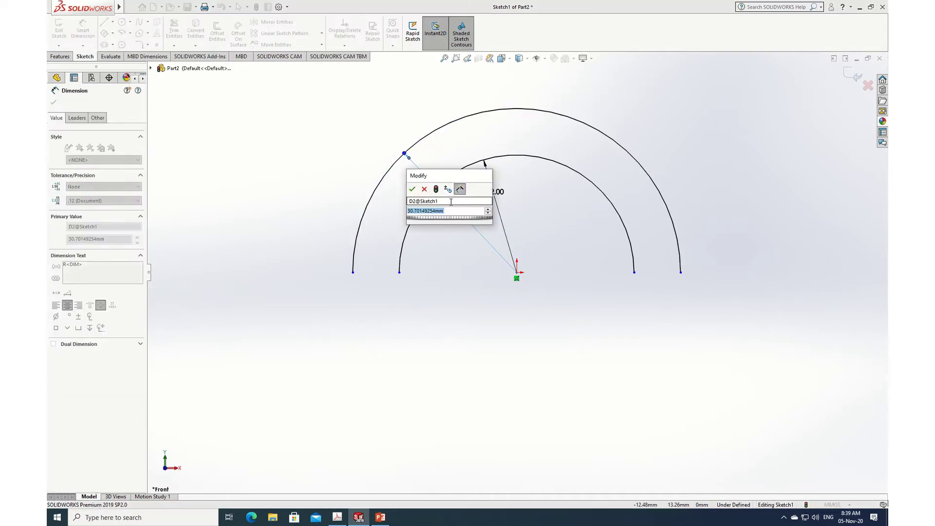
{"action": "type", "text": "32"}
{"action": "left_click", "coordinate": [412, 188]}
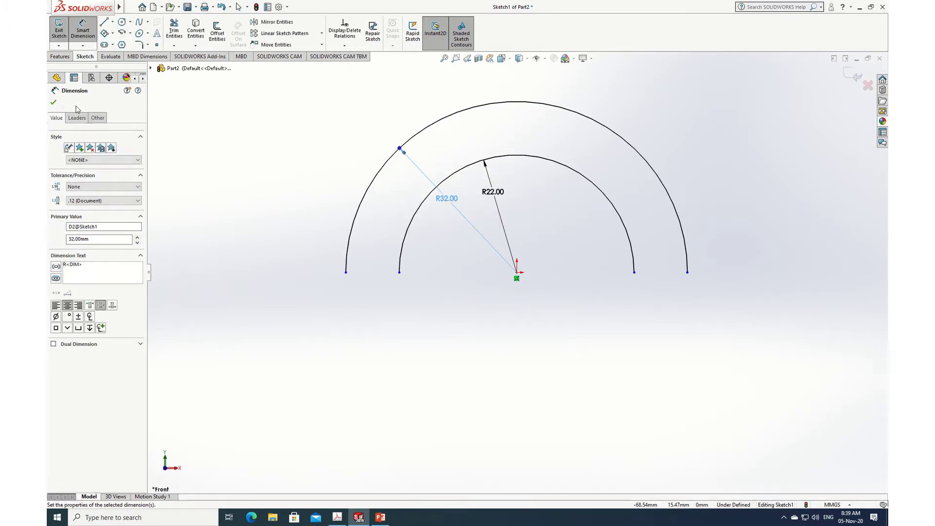
{"action": "left_click", "coordinate": [53, 103]}
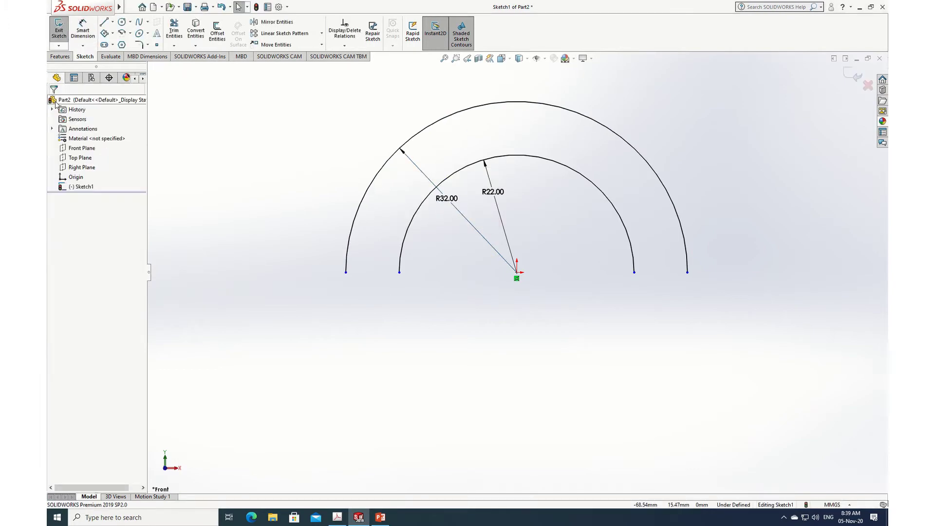
Check the yoke drawing in the PDF and sketch a horizontal line about 23 mm long just above the outer arc
{"action": "left_click", "coordinate": [344, 518]}
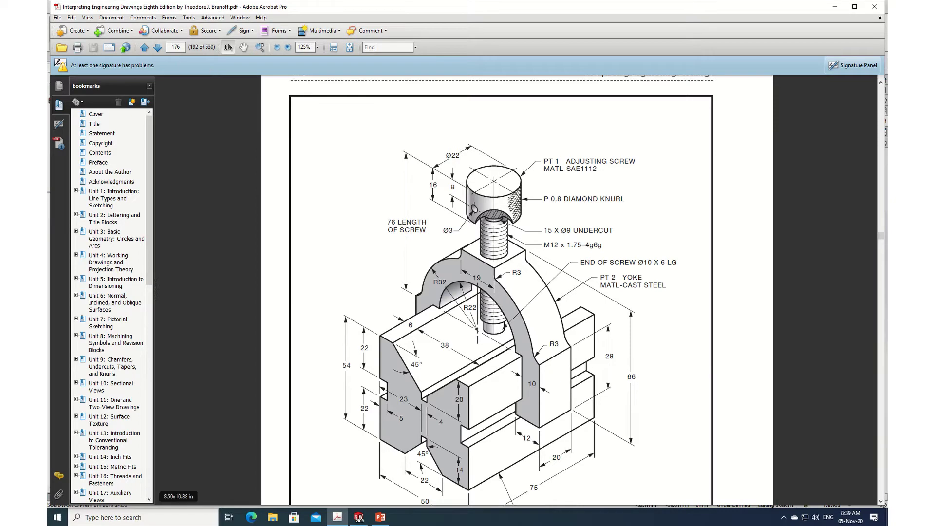
{"action": "left_click", "coordinate": [359, 517]}
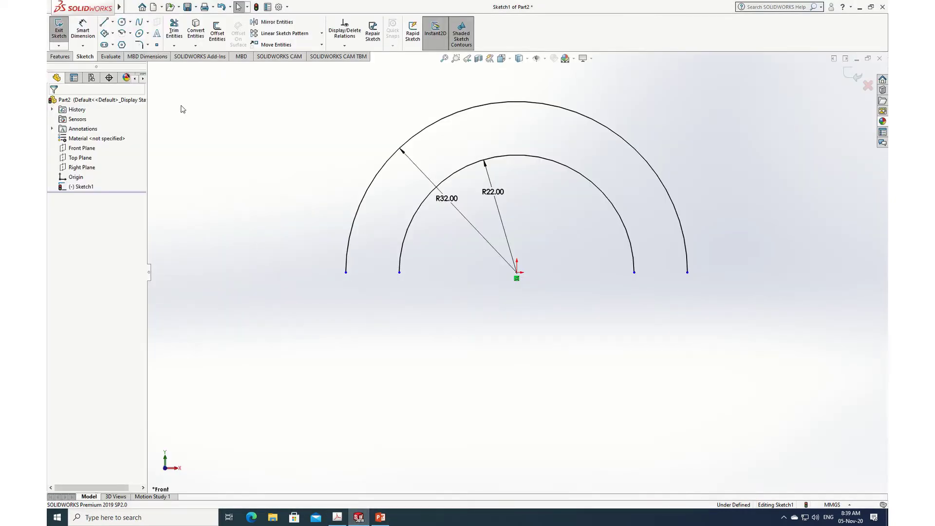
{"action": "left_click", "coordinate": [104, 22]}
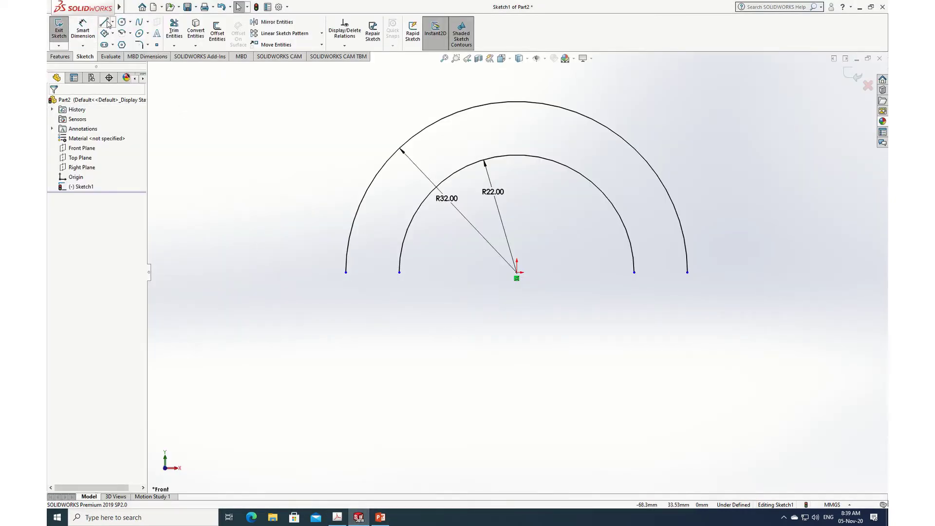
{"action": "left_click", "coordinate": [448, 80]}
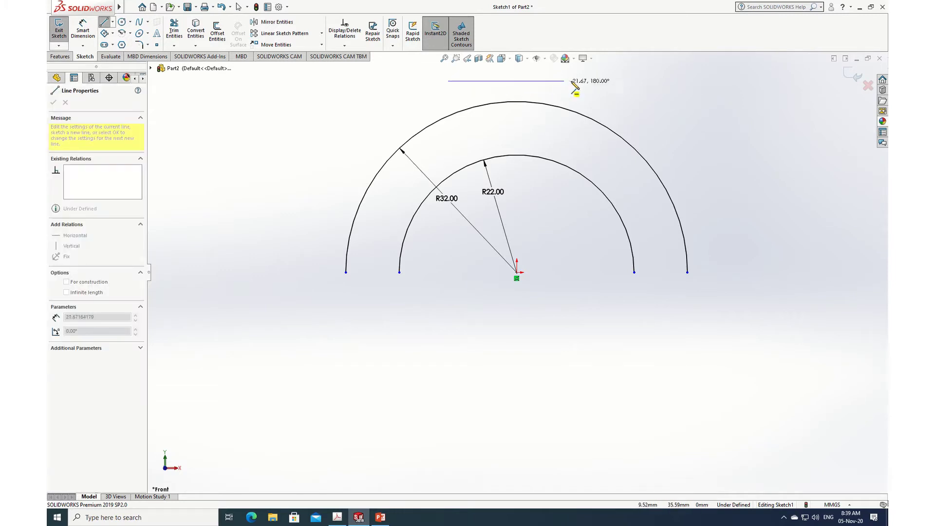
{"action": "left_click", "coordinate": [574, 81]}
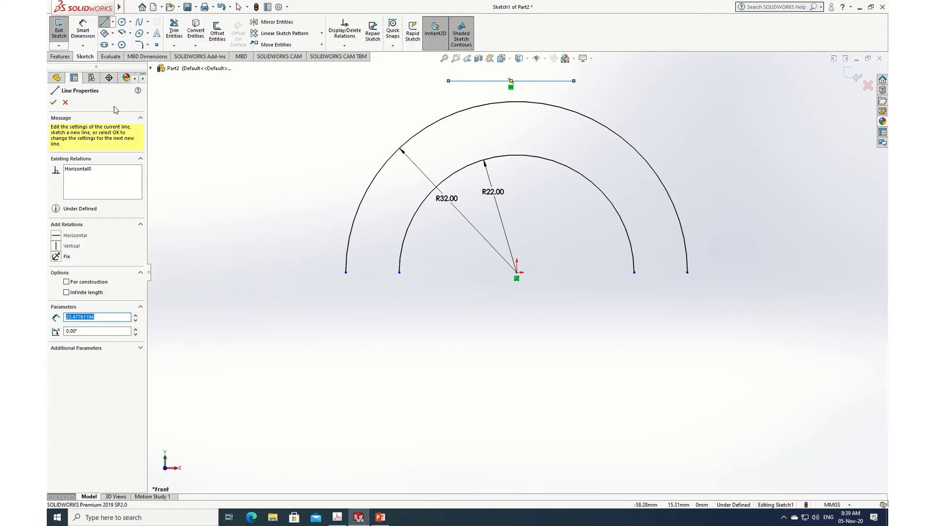
Finish the line above the outer arc and examine the yoke's leg shape in the PDF drawing
{"action": "left_click", "coordinate": [53, 103]}
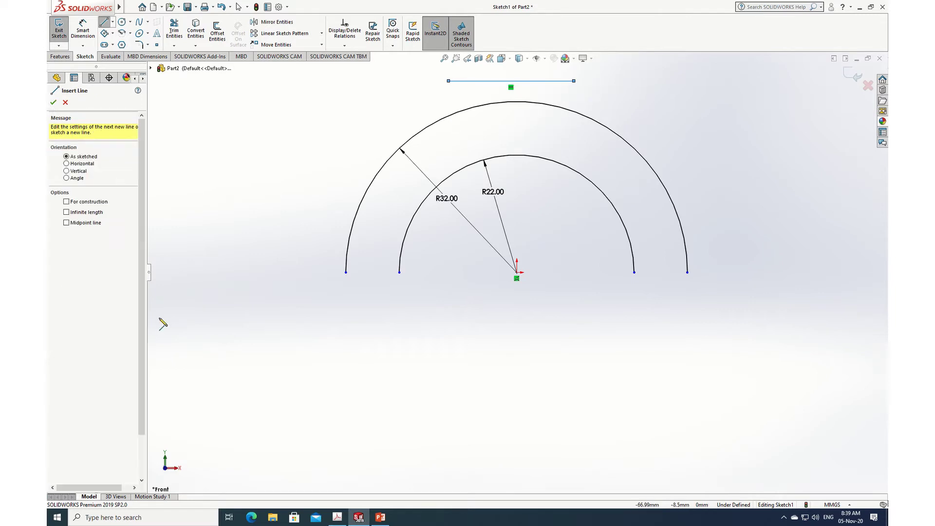
{"action": "left_click", "coordinate": [53, 103]}
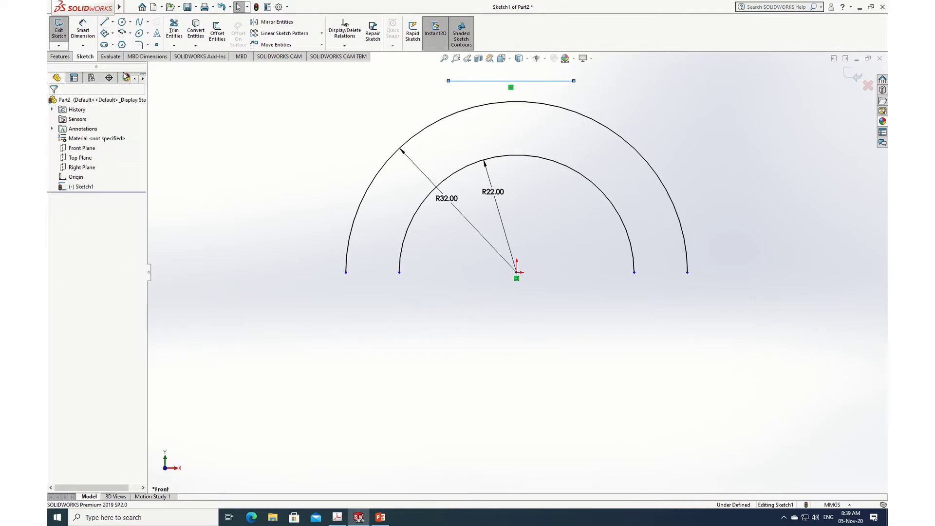
{"action": "left_click", "coordinate": [104, 25]}
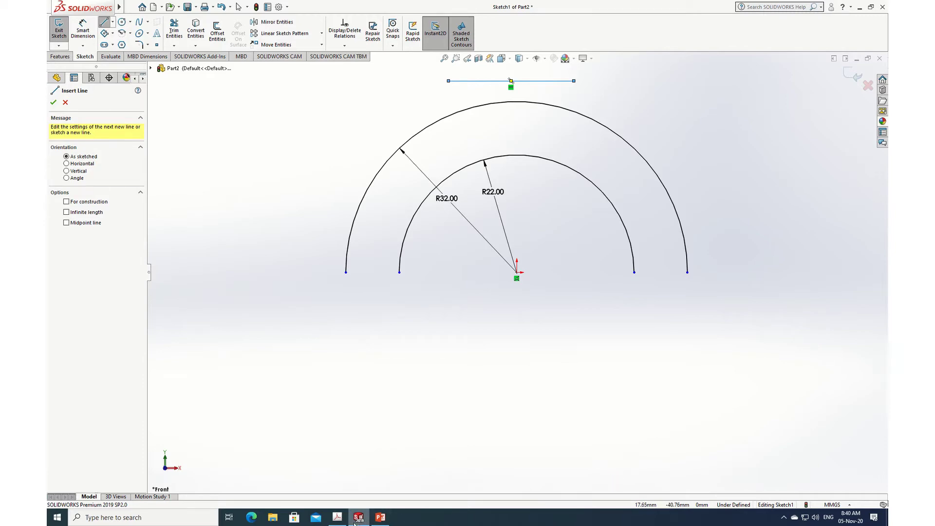
{"action": "left_click", "coordinate": [337, 519]}
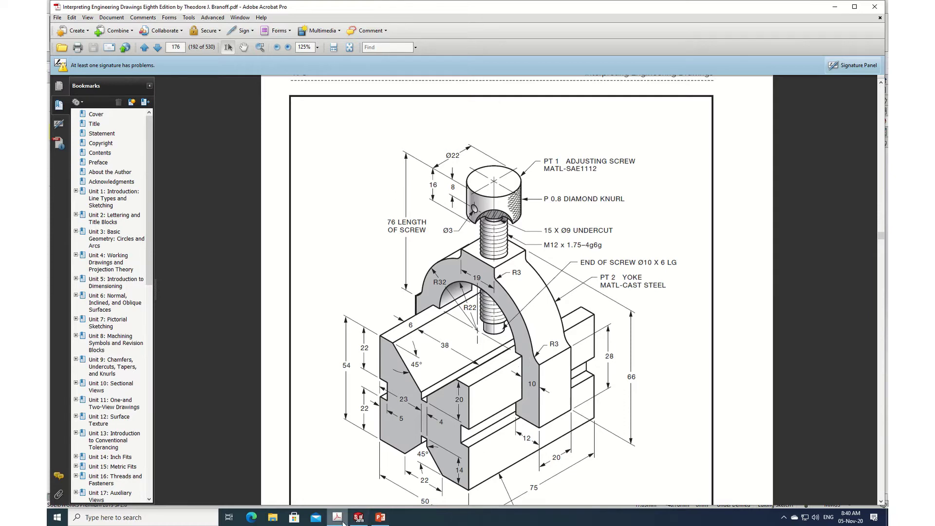
{"action": "left_click", "coordinate": [358, 518]}
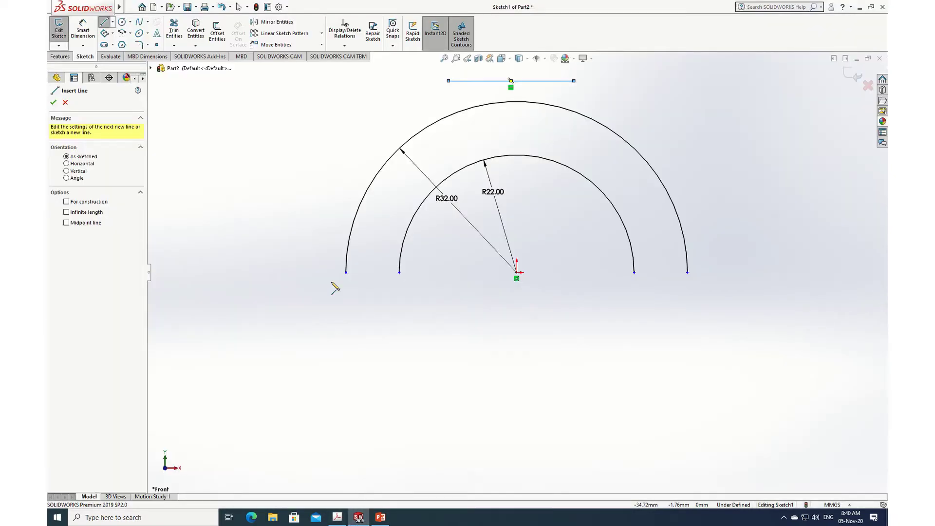
{"action": "left_click", "coordinate": [333, 519]}
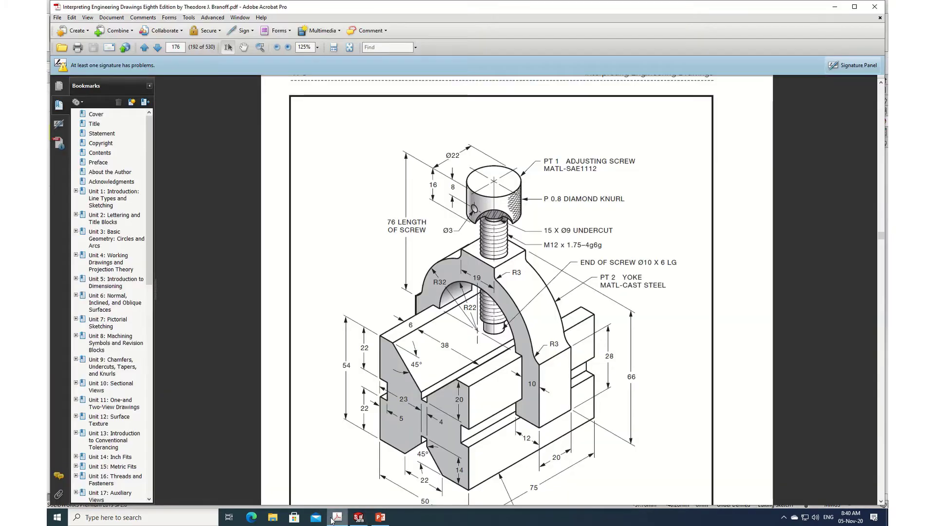
{"action": "left_click", "coordinate": [356, 519]}
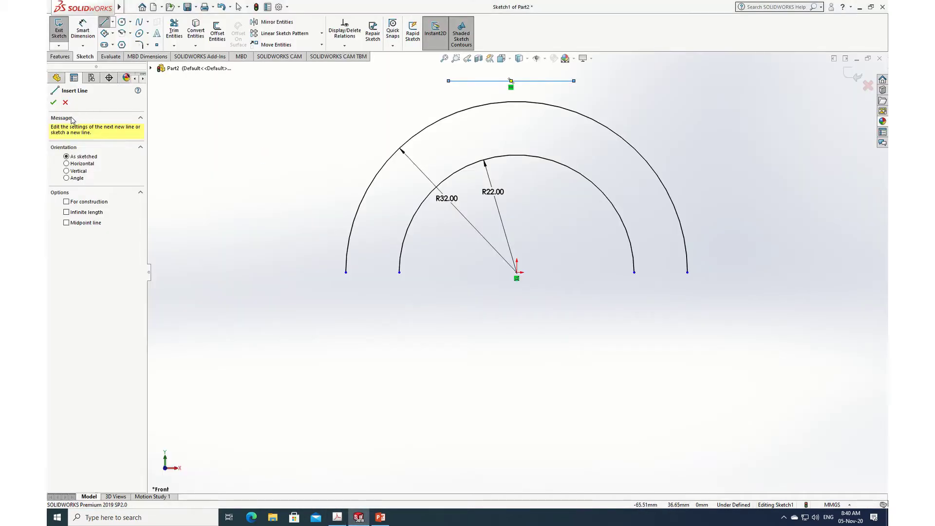
{"action": "left_click", "coordinate": [53, 102]}
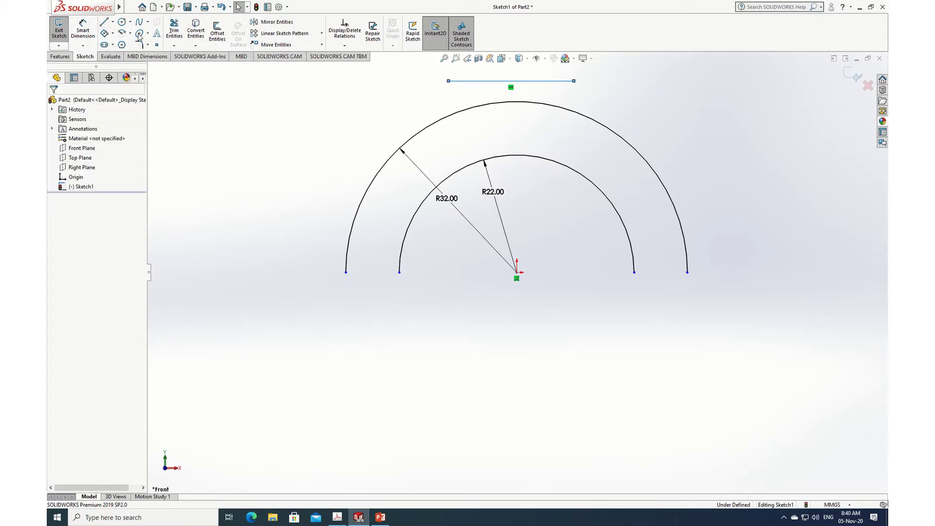
Sketch a horizontal line about 4 mm outward from the inner arc's right end and a vertical line about 23 mm down from it
{"action": "left_click", "coordinate": [104, 23]}
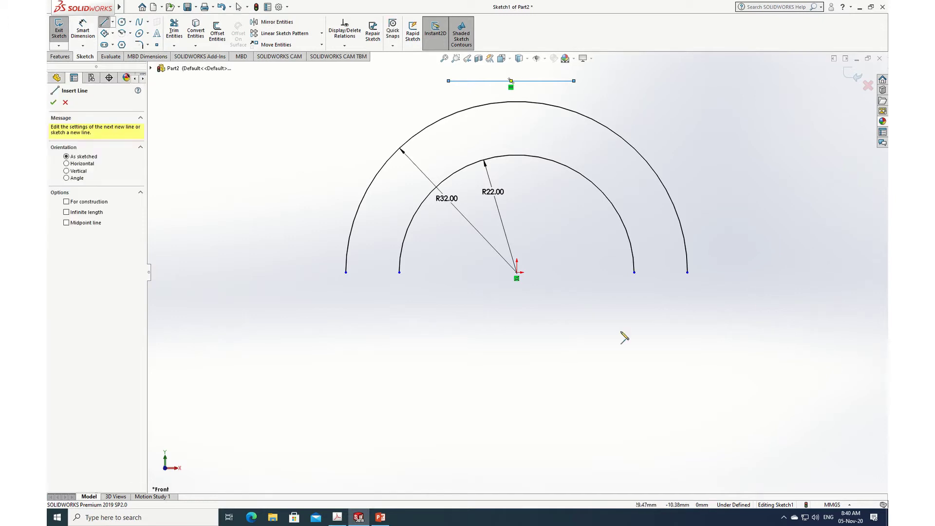
{"action": "left_click", "coordinate": [634, 272]}
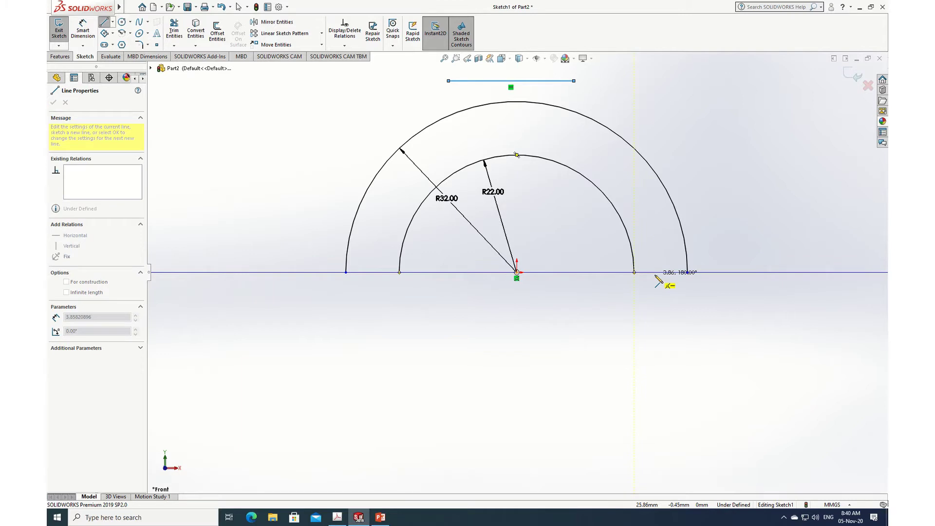
{"action": "left_click", "coordinate": [655, 272]}
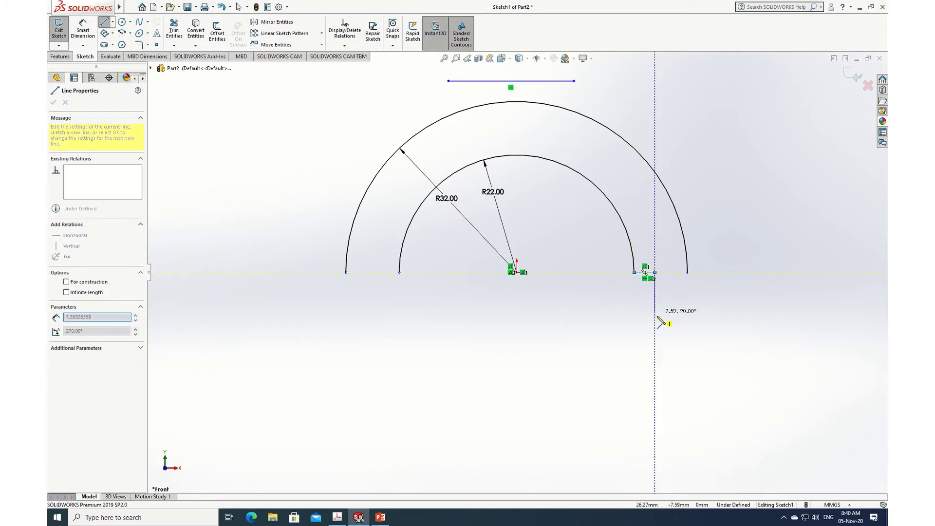
{"action": "left_click", "coordinate": [654, 396]}
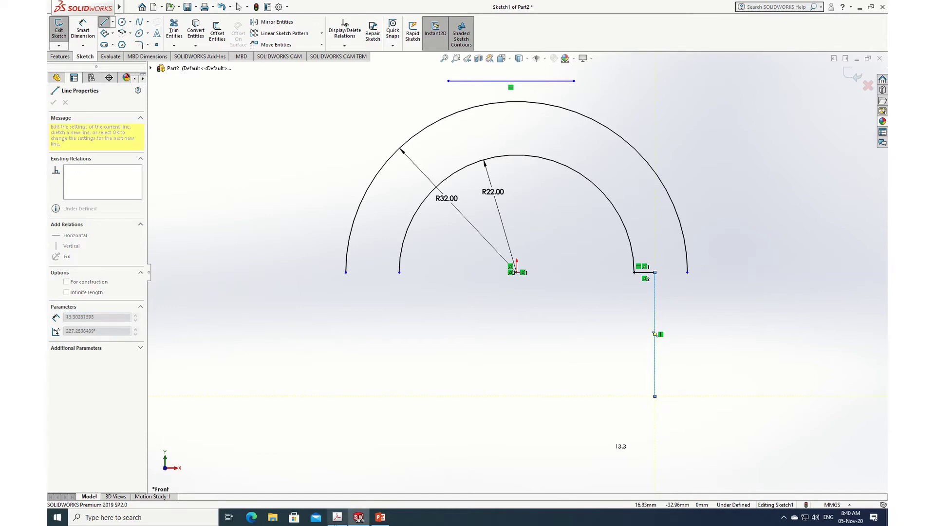
Check the yoke's leg in the PDF and continue with a slanted line about 4 mm inward and a vertical line about 5 mm down
{"action": "left_click", "coordinate": [337, 517]}
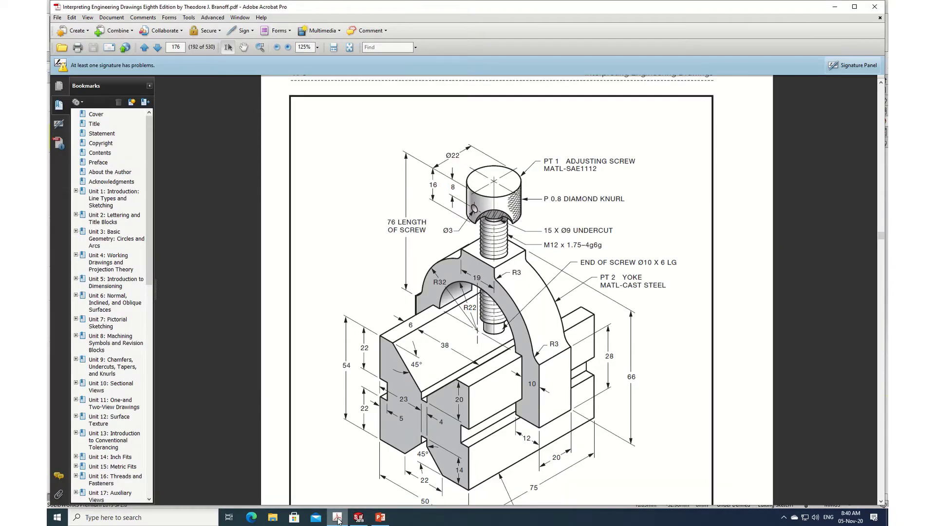
{"action": "left_click", "coordinate": [337, 519]}
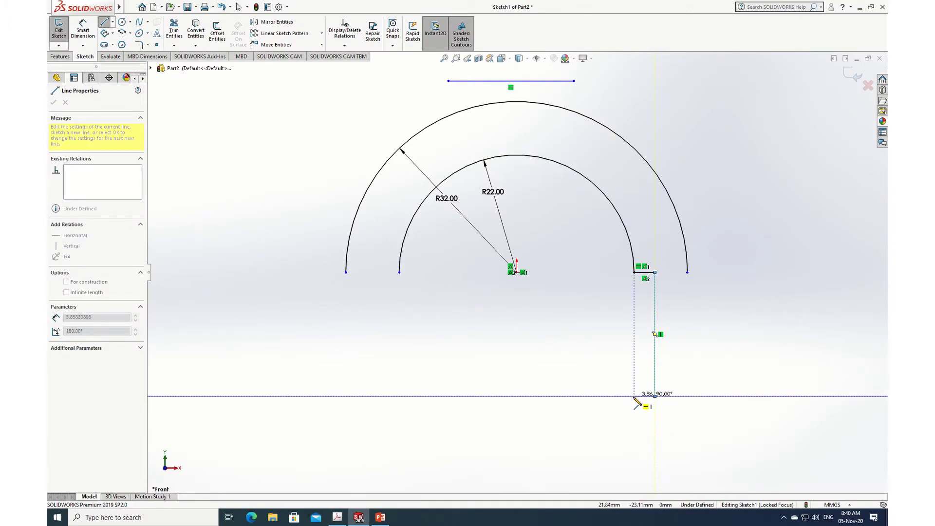
{"action": "left_click", "coordinate": [654, 396]}
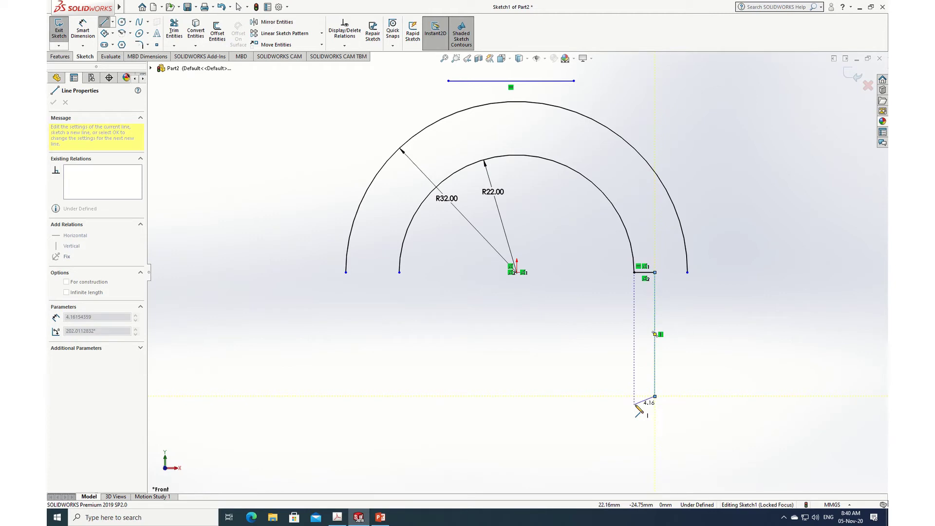
{"action": "left_click", "coordinate": [634, 404]}
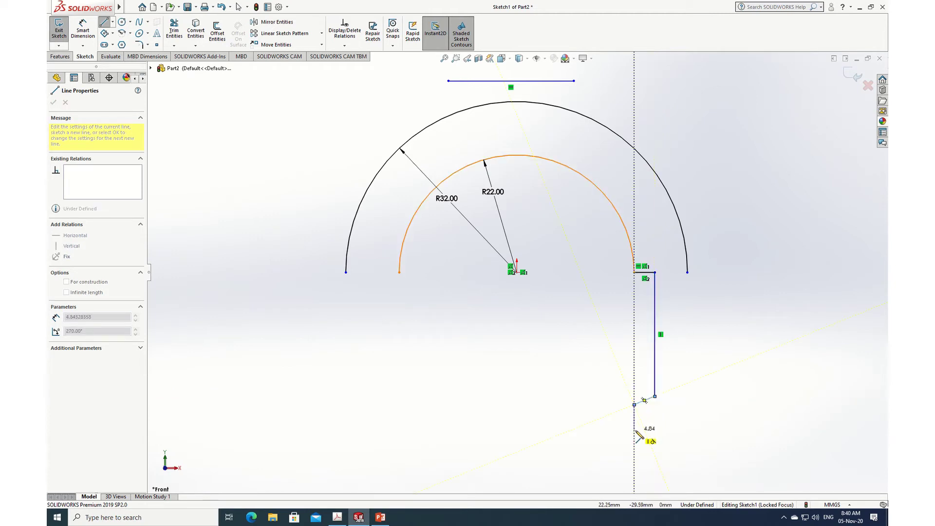
{"action": "left_click", "coordinate": [634, 432]}
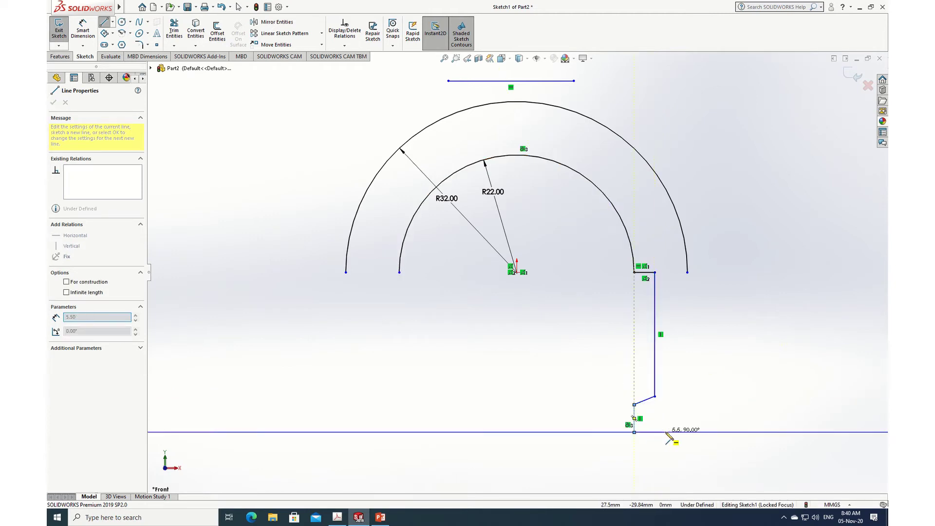
Close the right leg with a bottom line about 15 mm long, a vertical about 30 mm up and a horizontal to the outer arc's end
{"action": "left_click", "coordinate": [714, 432]}
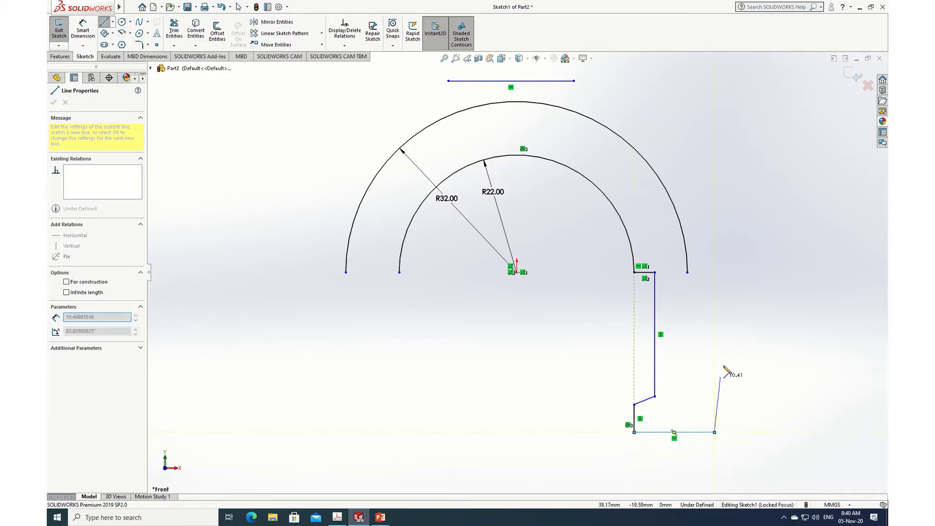
{"action": "left_click", "coordinate": [714, 272]}
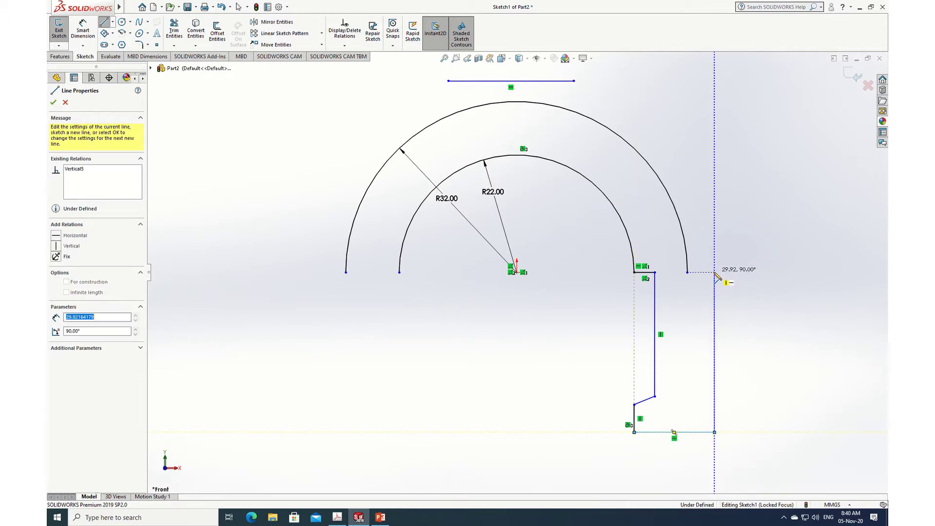
{"action": "left_click", "coordinate": [687, 272]}
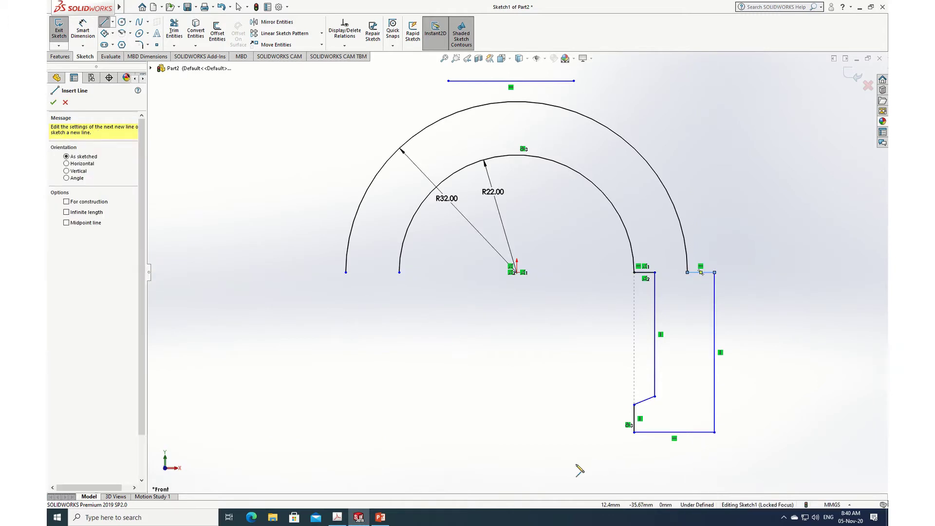
{"action": "left_click", "coordinate": [53, 103]}
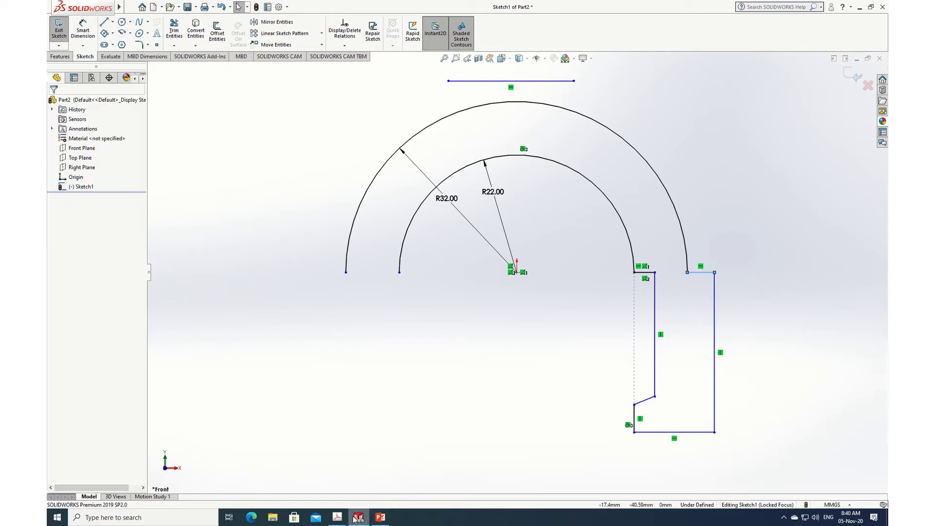
Check the leg thickness in the PDF and dimension the distance between the right leg's two long vertical lines as 10 mm
{"action": "left_click", "coordinate": [338, 517]}
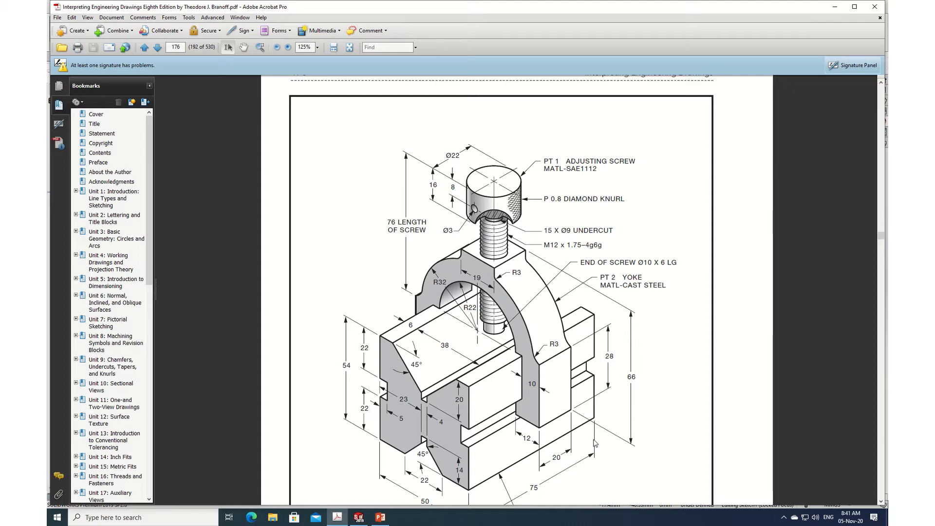
{"action": "mouse_move", "coordinate": [345, 522]}
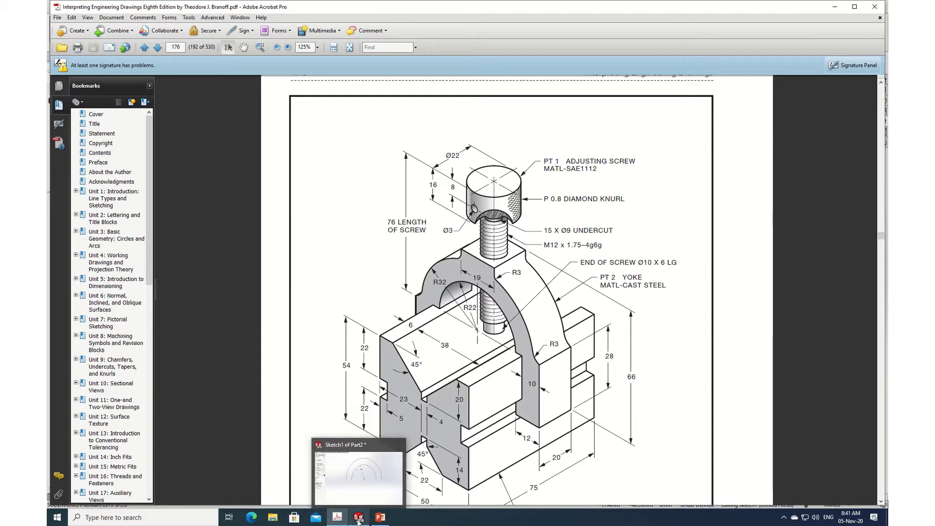
{"action": "left_click", "coordinate": [358, 517]}
{"action": "key", "text": "d"}
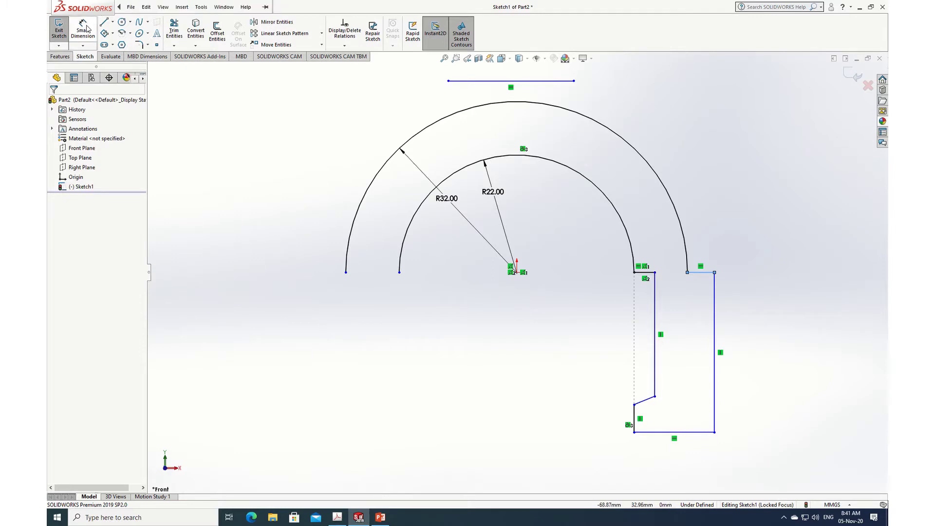
{"action": "left_click", "coordinate": [654, 382]}
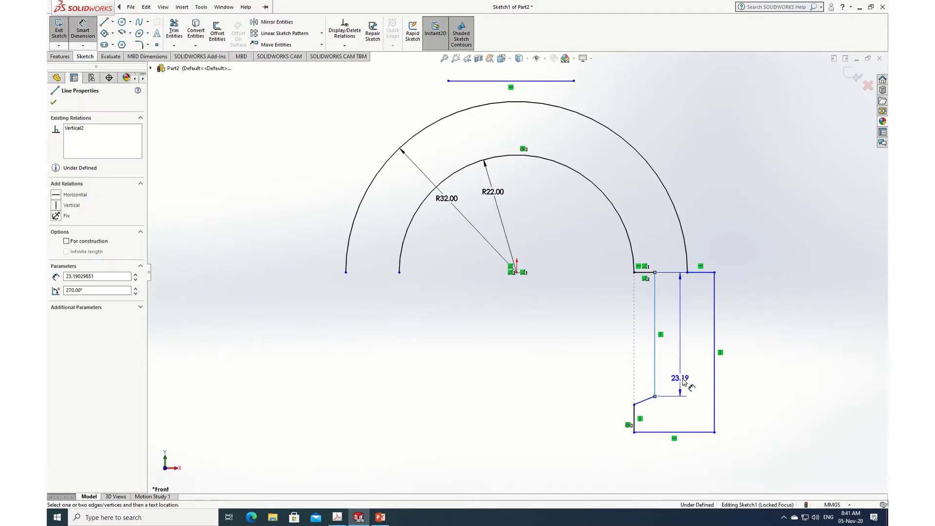
{"action": "left_click", "coordinate": [714, 378]}
{"action": "left_click", "coordinate": [685, 370]}
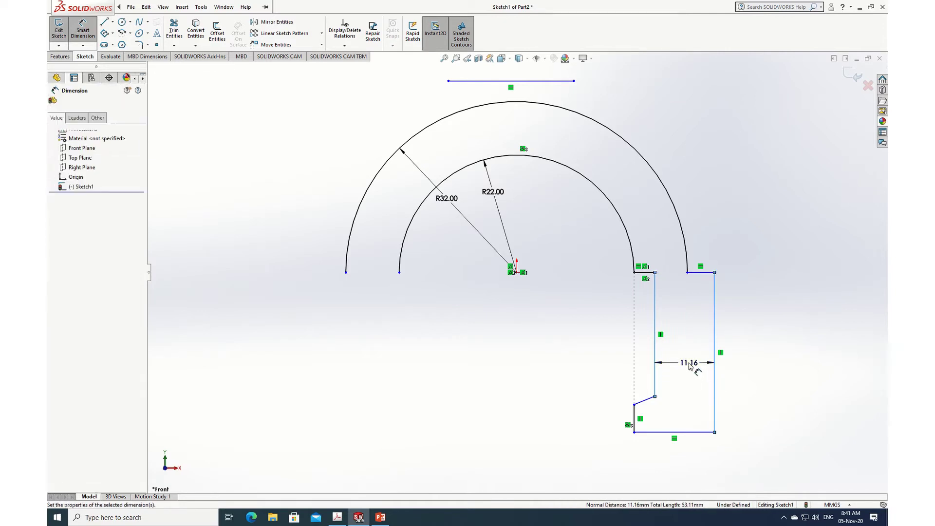
{"action": "type", "text": "10"}
{"action": "key", "text": "Return"}
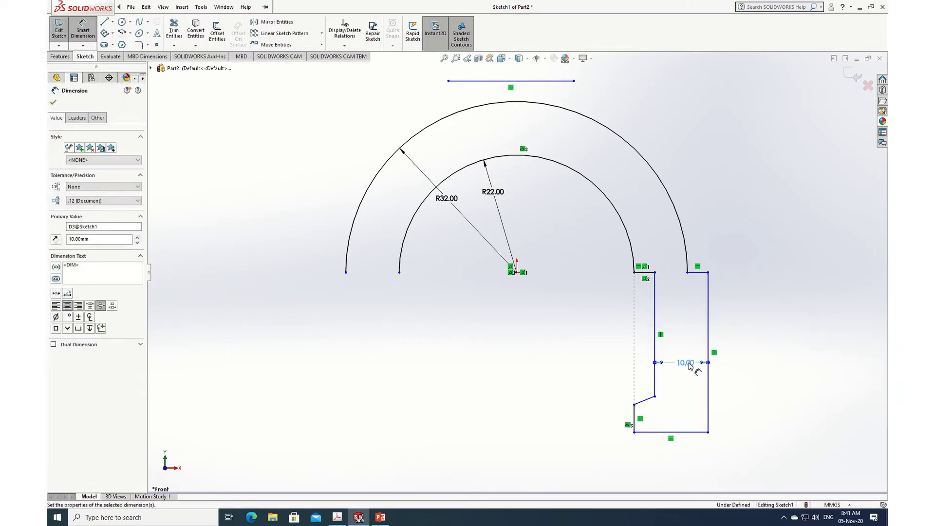
{"action": "left_click", "coordinate": [54, 103]}
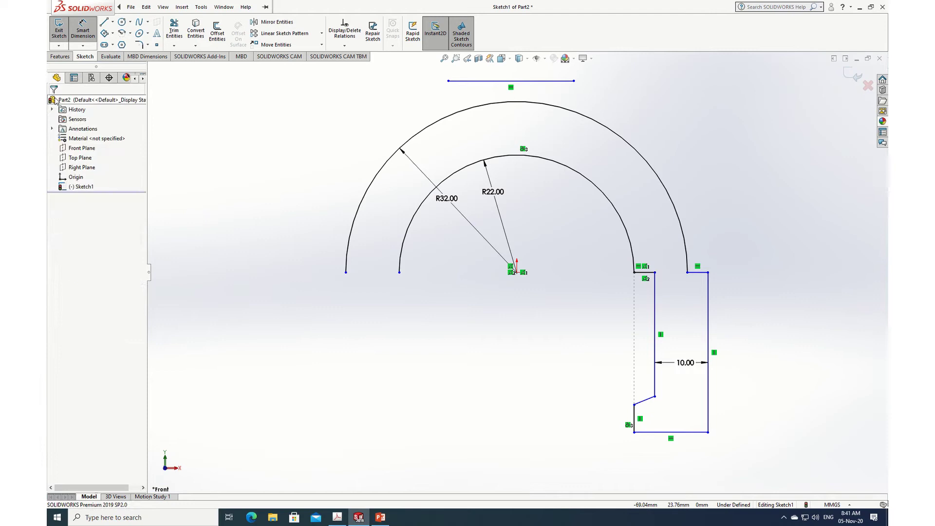
Dimension the foot's width between its short inner vertical line and the leg's outer line as 12 mm
{"action": "left_click", "coordinate": [634, 421]}
{"action": "left_click", "coordinate": [707, 415]}
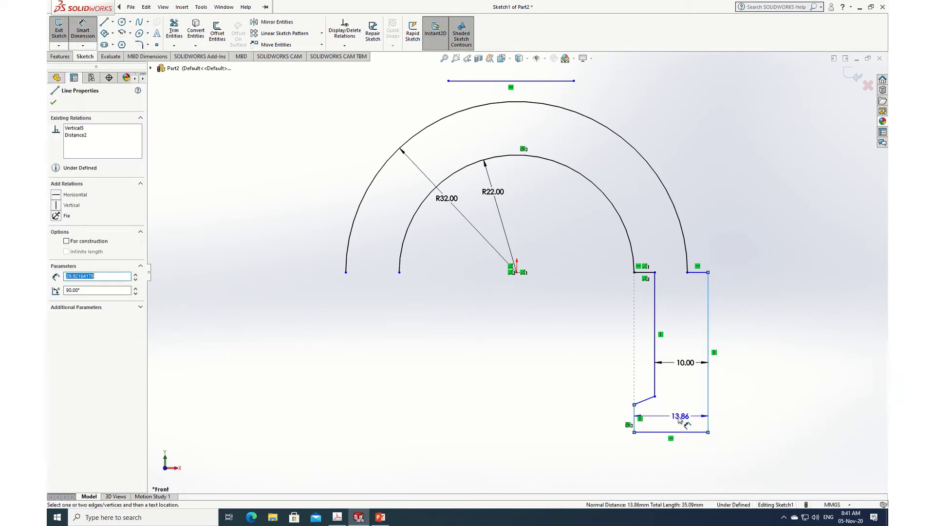
{"action": "left_click", "coordinate": [673, 418]}
{"action": "type", "text": "12"}
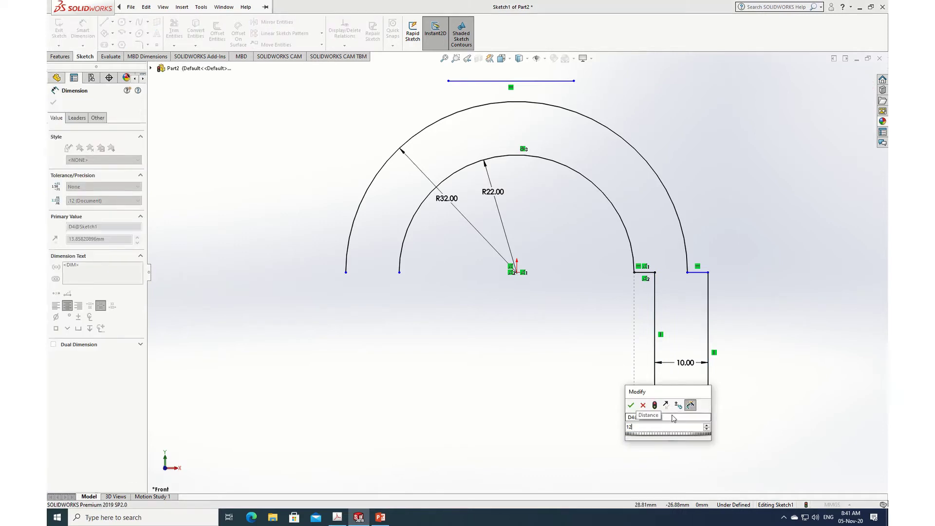
{"action": "key", "text": "Return"}
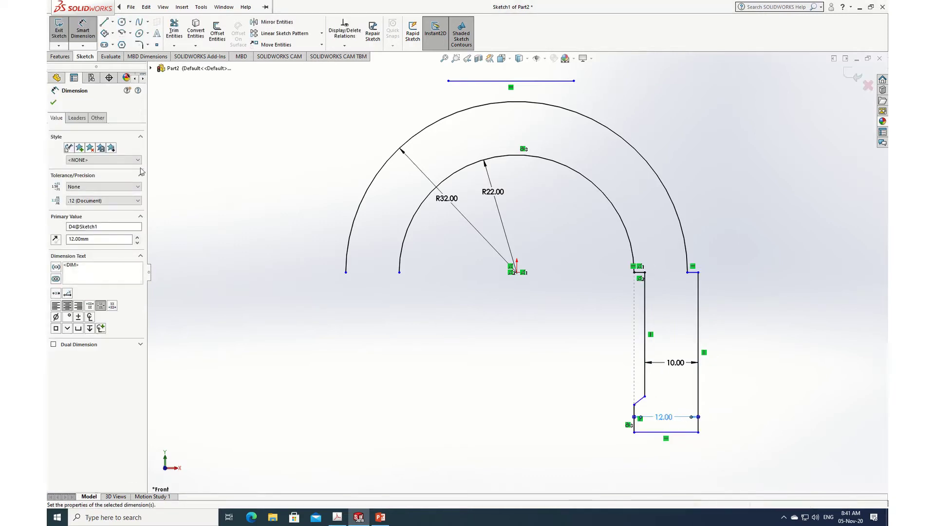
{"action": "left_click", "coordinate": [54, 103]}
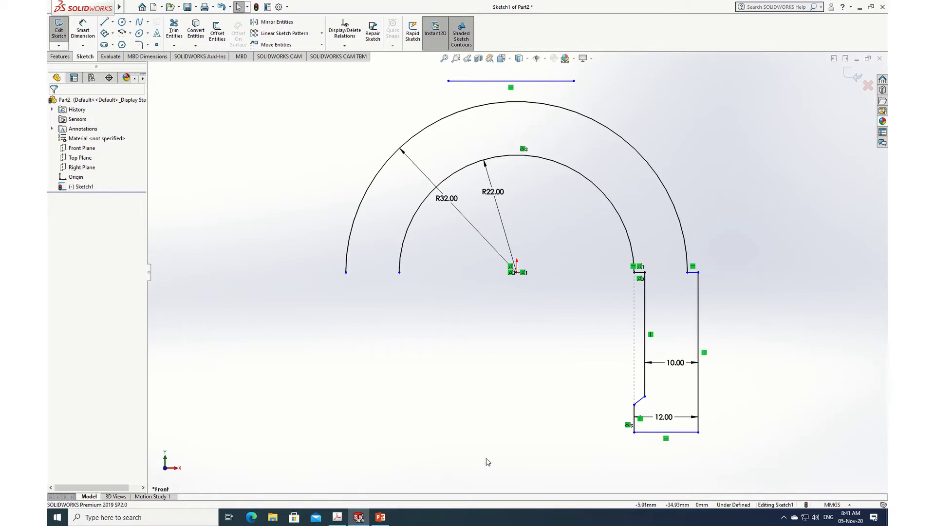
Examine the yoke's remaining dimensions in the PDF drawing and return to the sketch
{"action": "left_click", "coordinate": [338, 518]}
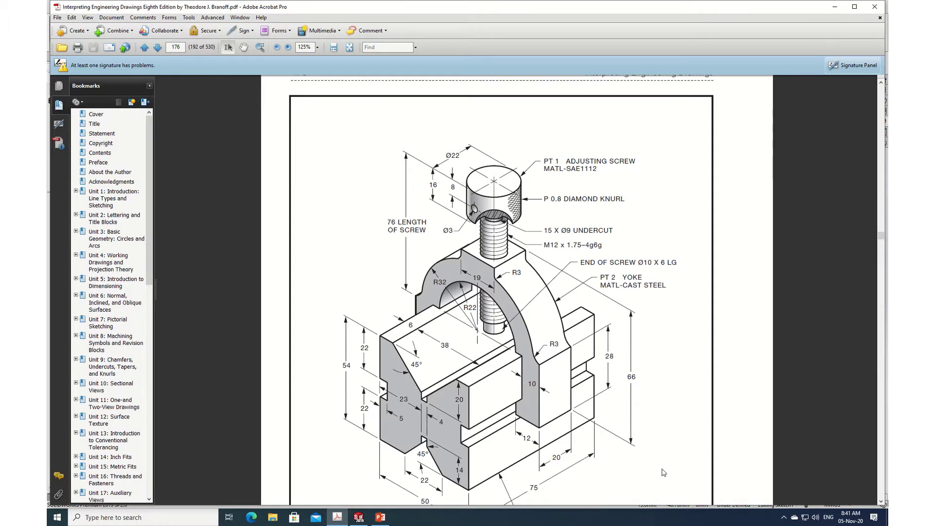
{"action": "scroll", "coordinate": [650, 453], "scroll_direction": "down", "scroll_amount": 1}
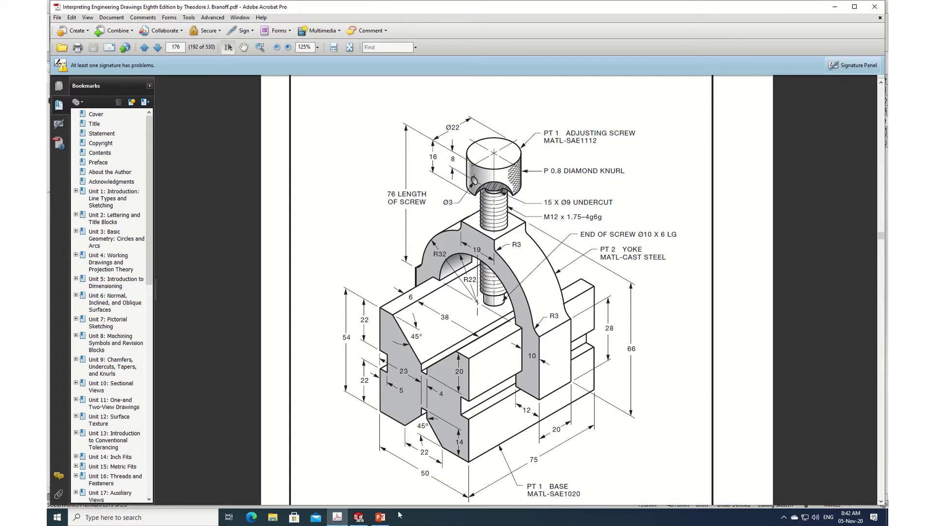
{"action": "left_click", "coordinate": [358, 517]}
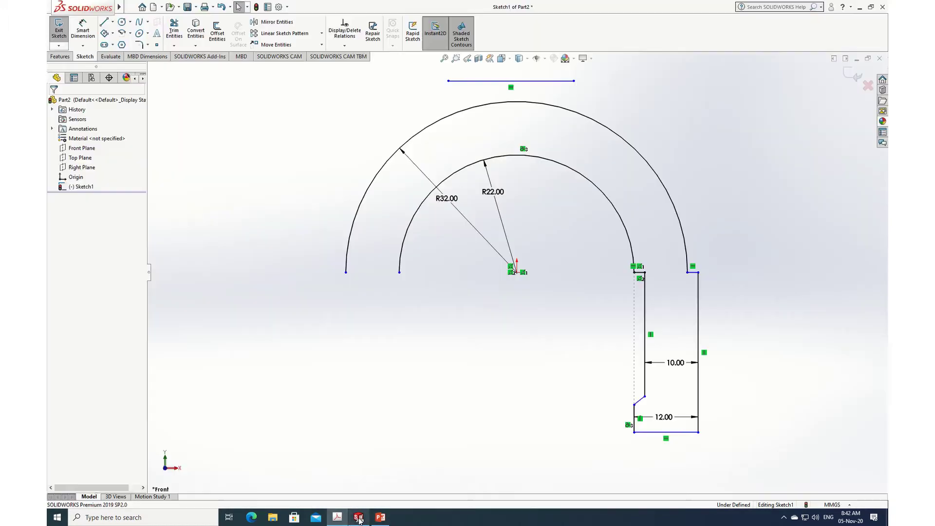
Dimension the overall height from the top horizontal line to the right leg's bottom line as 66 mm
{"action": "left_click", "coordinate": [82, 29]}
{"action": "left_click", "coordinate": [547, 82]}
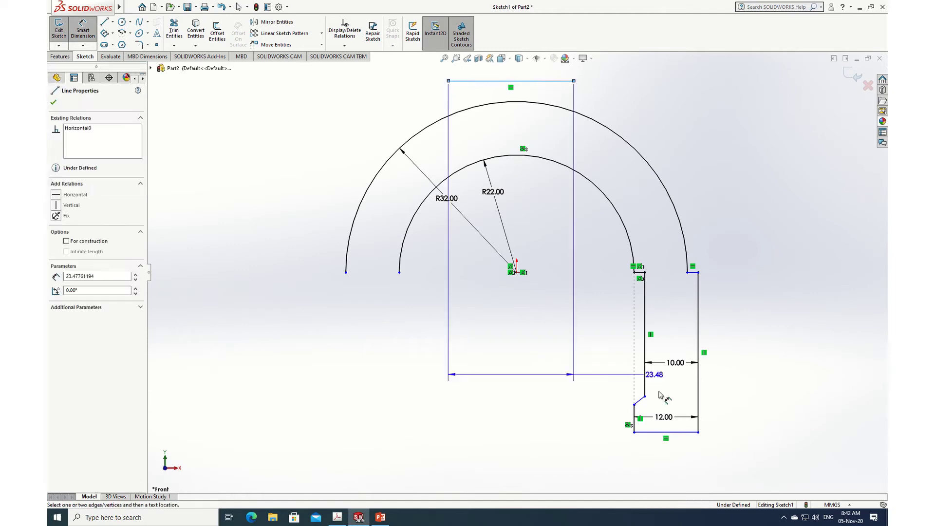
{"action": "left_click", "coordinate": [694, 432]}
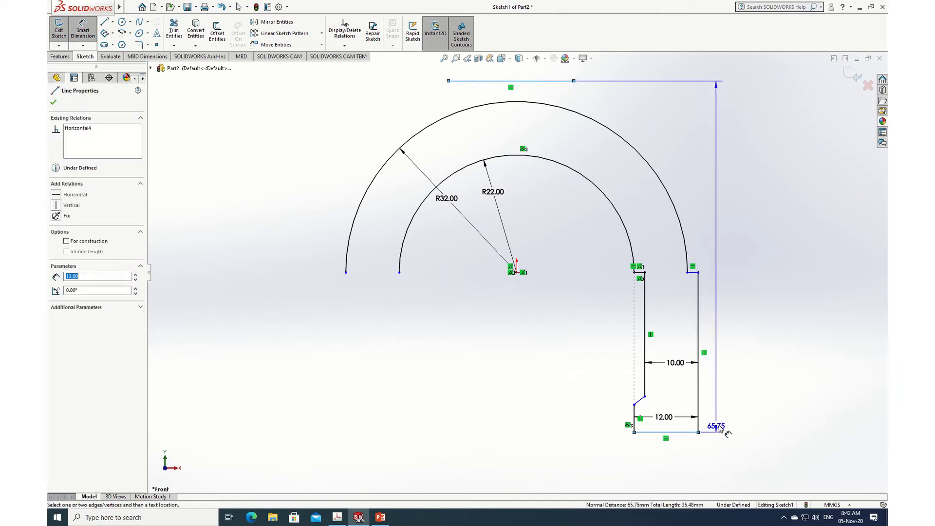
{"action": "left_click", "coordinate": [741, 278]}
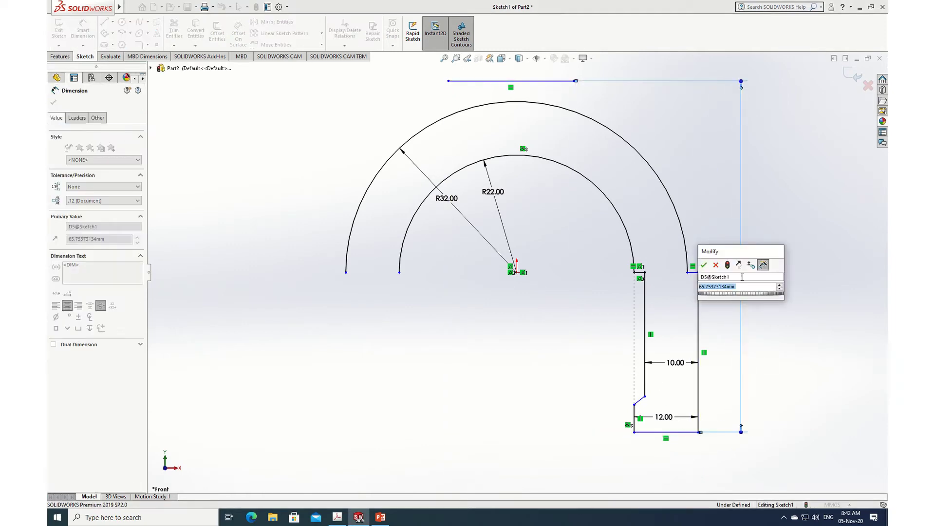
{"action": "type", "text": "66"}
{"action": "key", "text": "Return"}
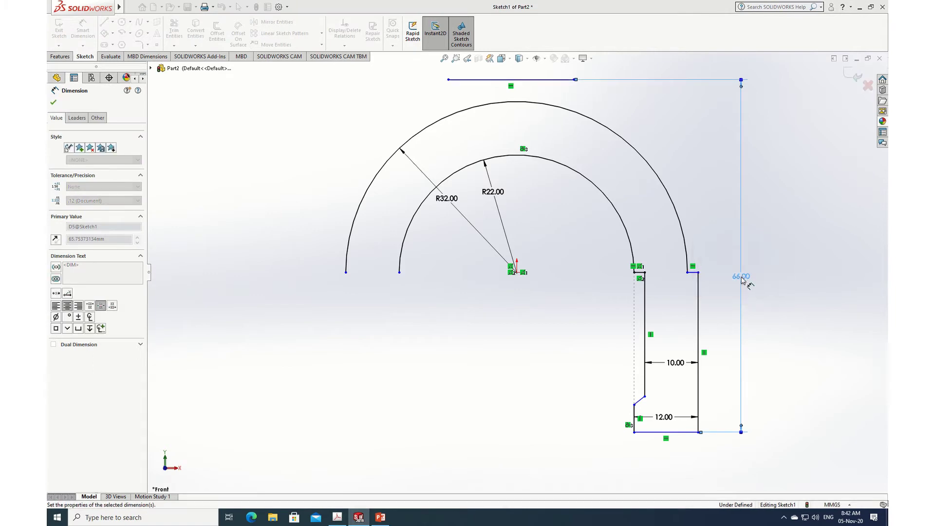
{"action": "left_click", "coordinate": [54, 103]}
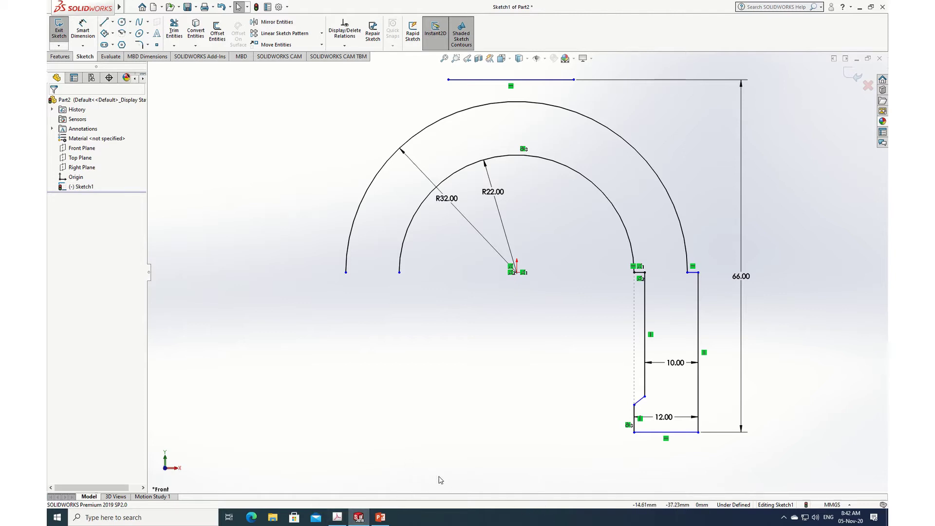
Check the yoke in the PDF drawing and dimension the foot's height from the slanted line's upper end to the bottom line as 10 mm
{"action": "left_click", "coordinate": [338, 517]}
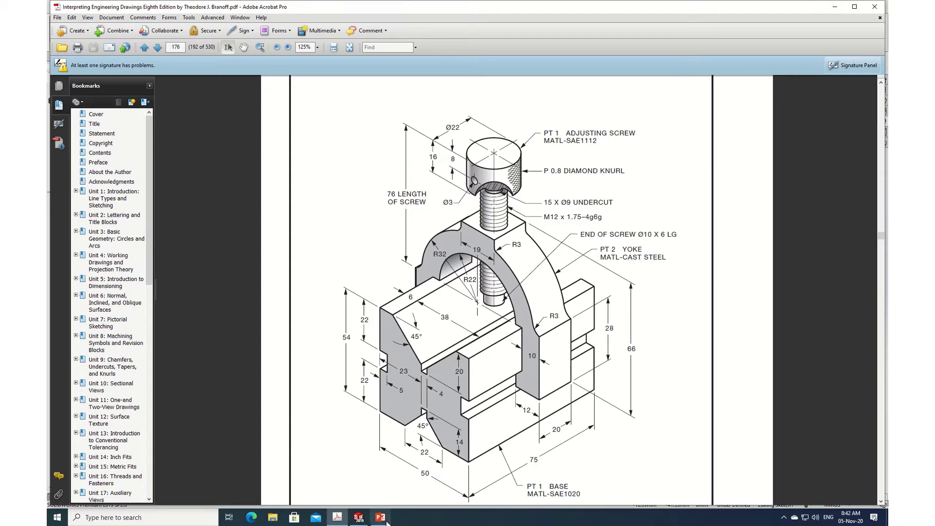
{"action": "left_click", "coordinate": [359, 517]}
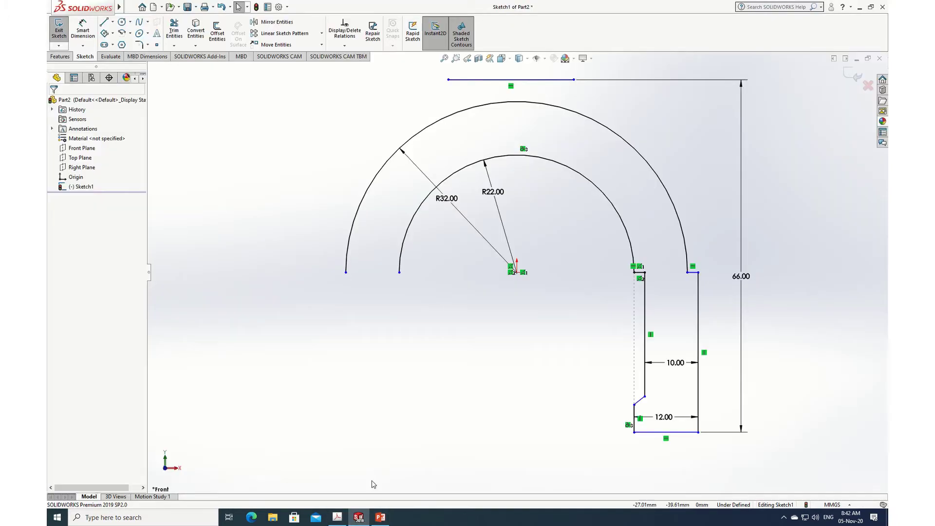
{"action": "left_click", "coordinate": [83, 30]}
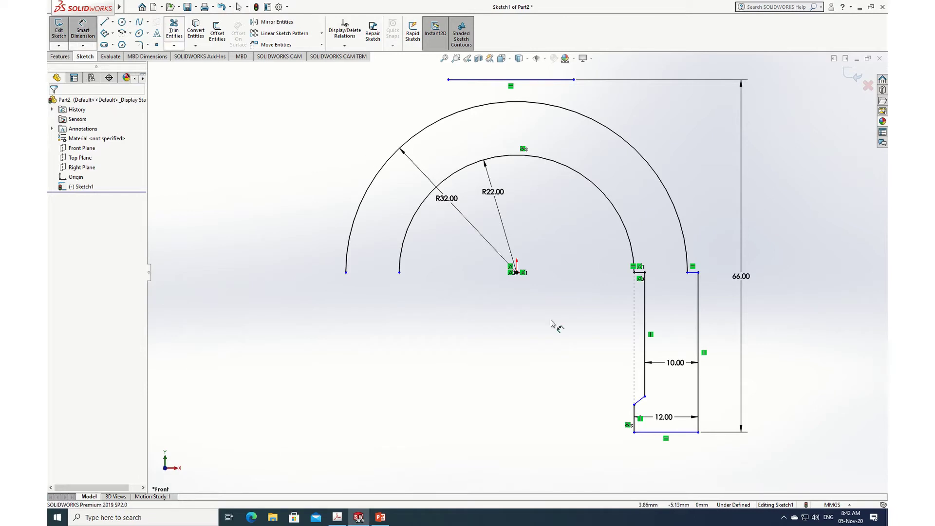
{"action": "left_click", "coordinate": [645, 397]}
{"action": "left_click", "coordinate": [645, 432]}
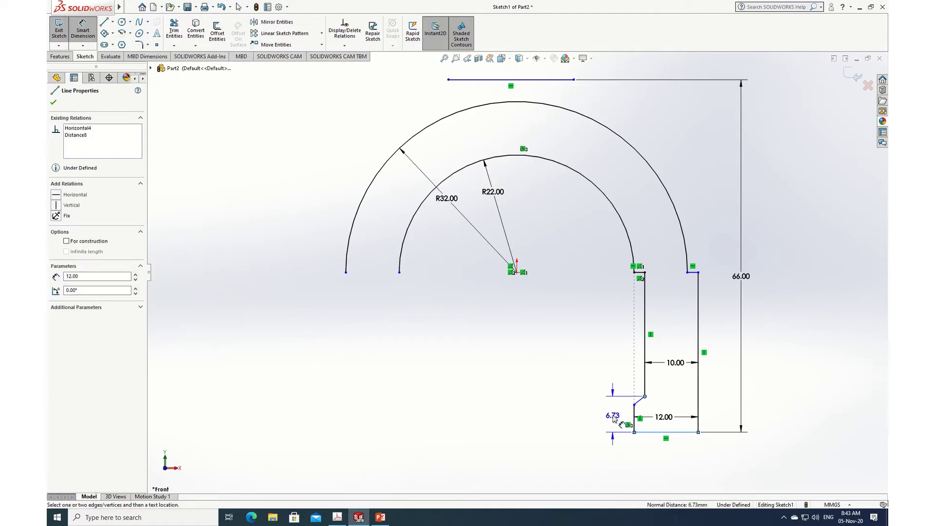
{"action": "left_click", "coordinate": [612, 417]}
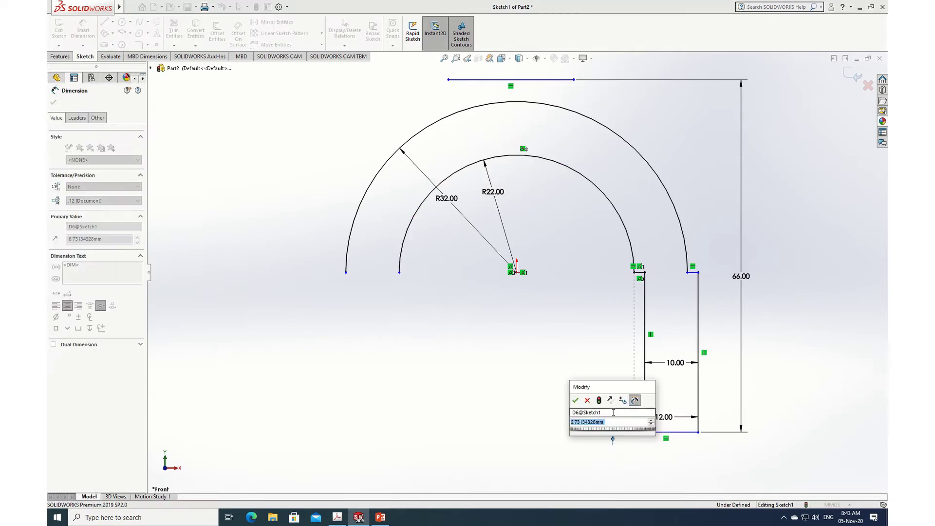
{"action": "type", "text": "10"}
{"action": "left_click", "coordinate": [575, 400]}
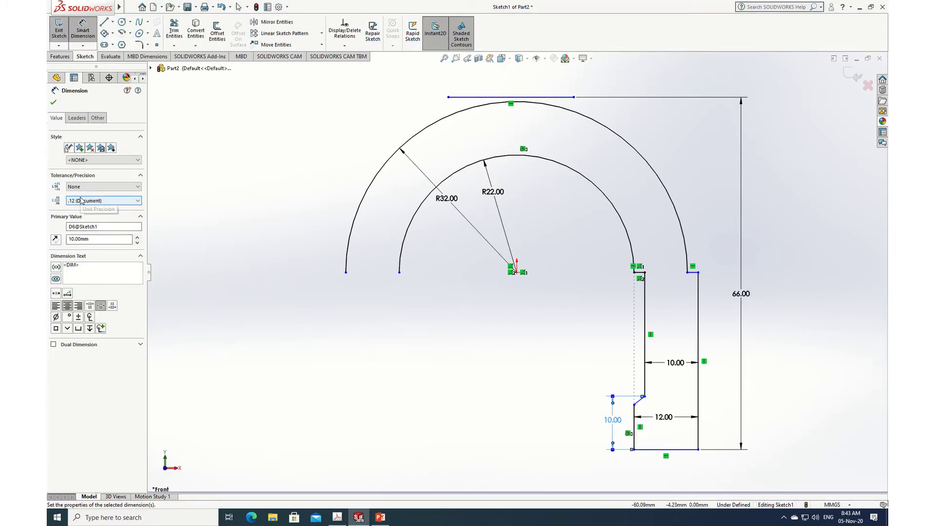
{"action": "left_click", "coordinate": [53, 102]}
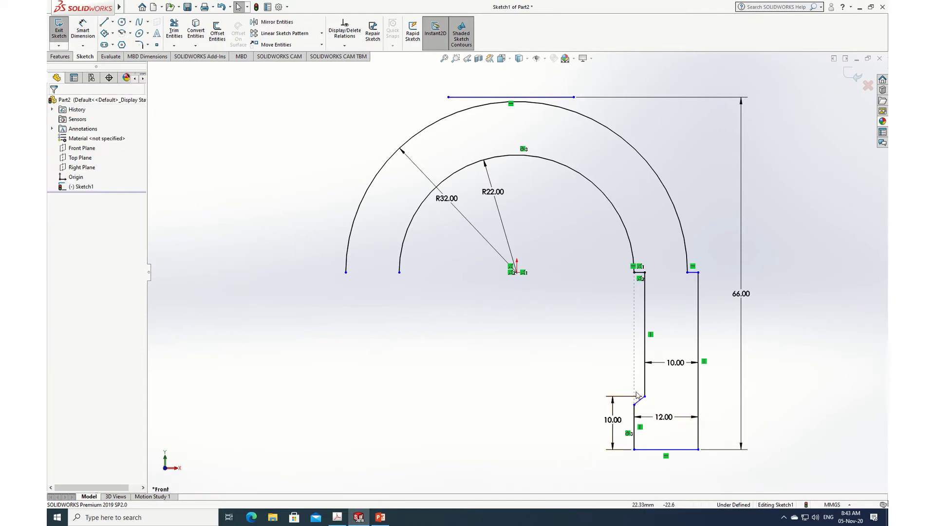
Dimension the angle between the foot's short slanted line and the leg's inner vertical line as 120°
{"action": "scroll", "coordinate": [635, 395], "scroll_direction": "down", "scroll_amount": 5}
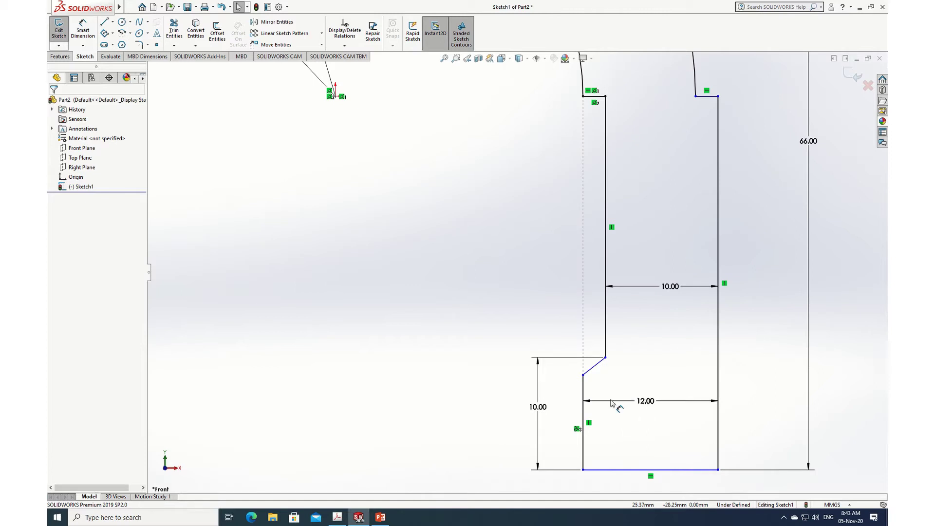
{"action": "left_click", "coordinate": [83, 30]}
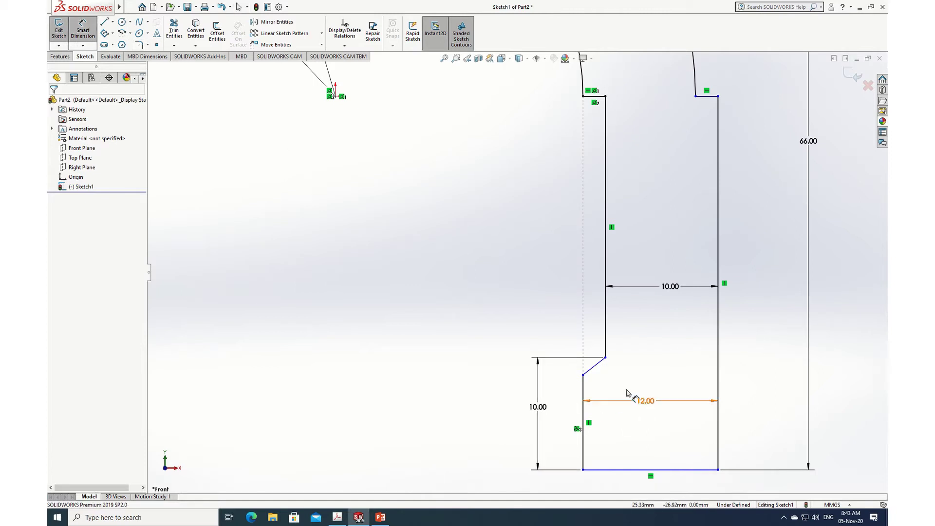
{"action": "left_click", "coordinate": [596, 366]}
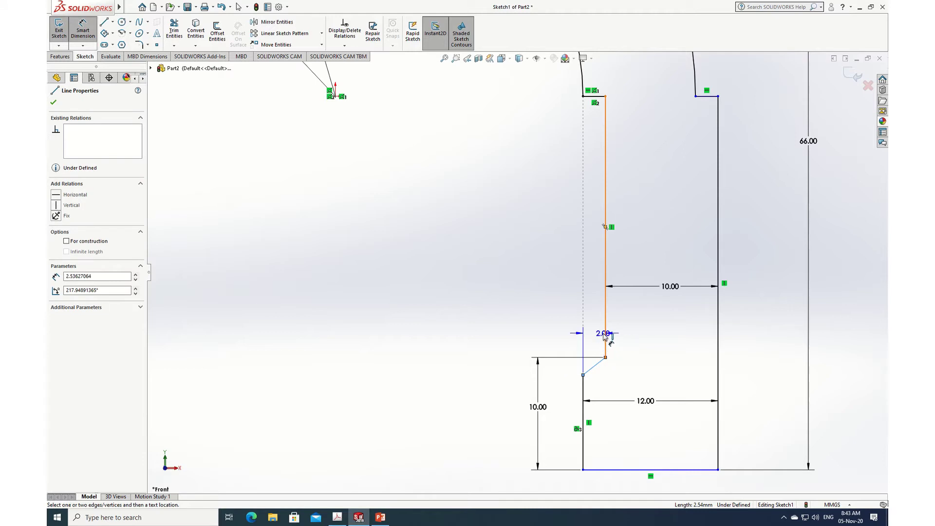
{"action": "left_click", "coordinate": [605, 335]}
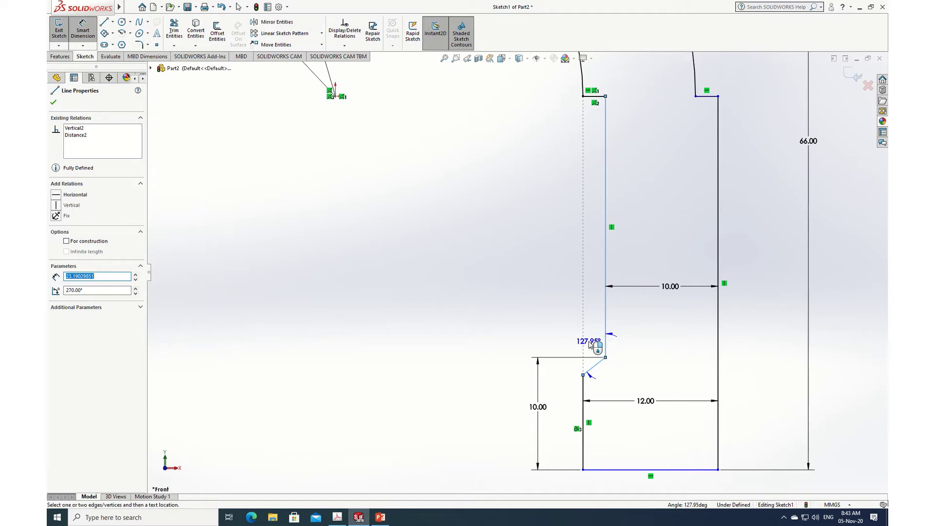
{"action": "left_click", "coordinate": [589, 344]}
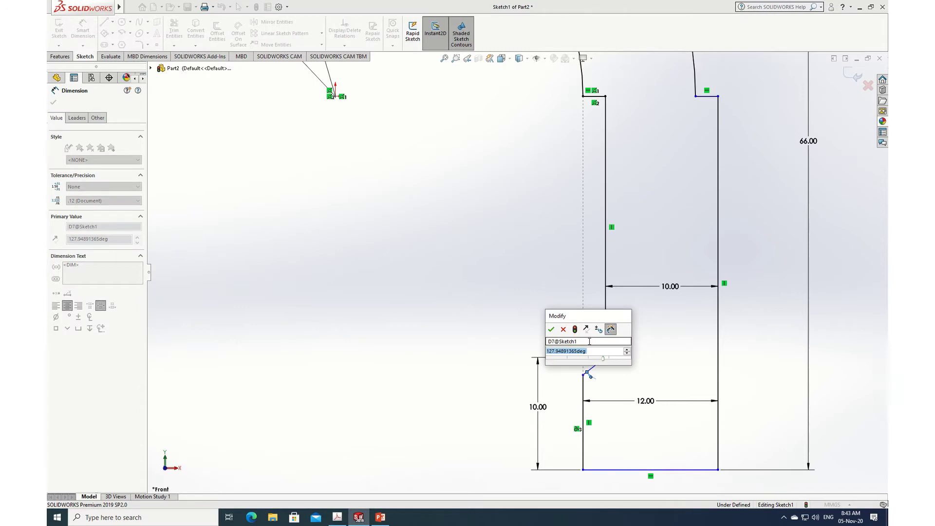
{"action": "type", "text": "120"}
{"action": "key", "text": "Return"}
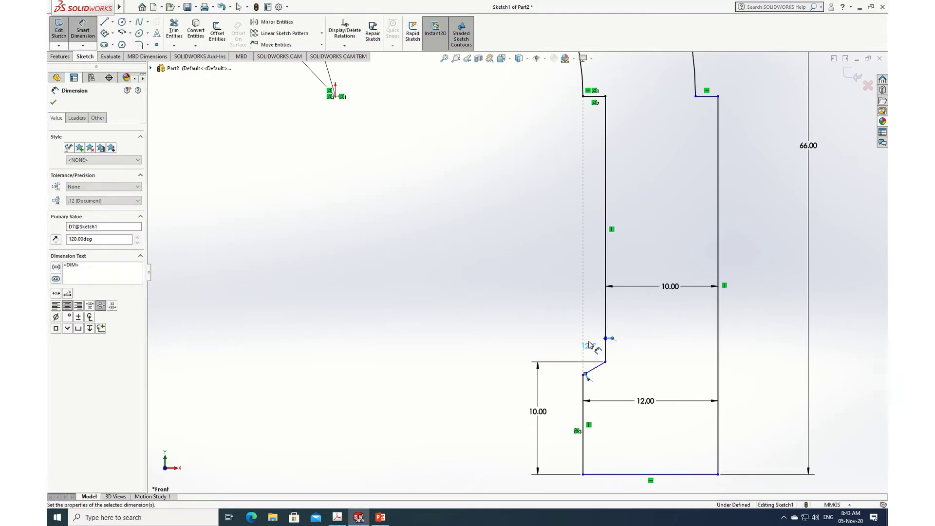
{"action": "left_click", "coordinate": [54, 104]}
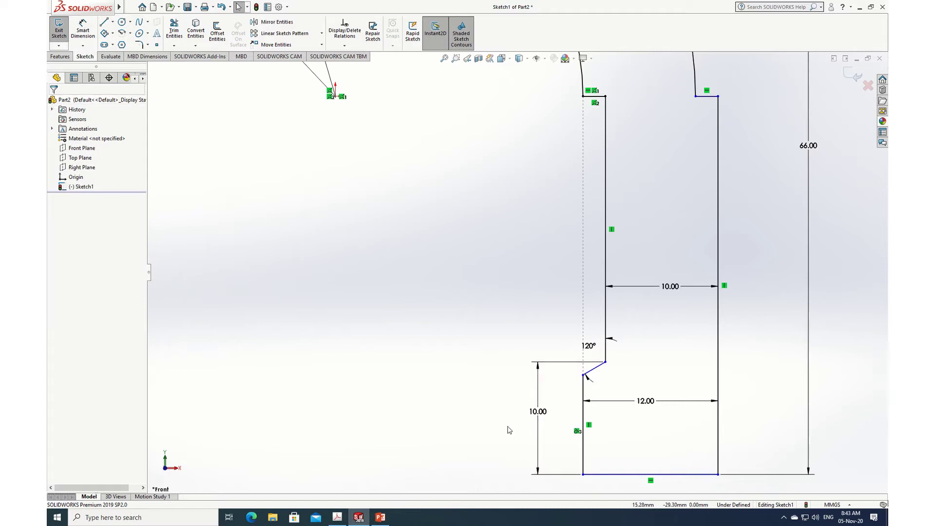
Check the yoke's top in the PDF and draw a vertical centerline about 35 mm long from the origin up past the top line
{"action": "key", "text": "z"}
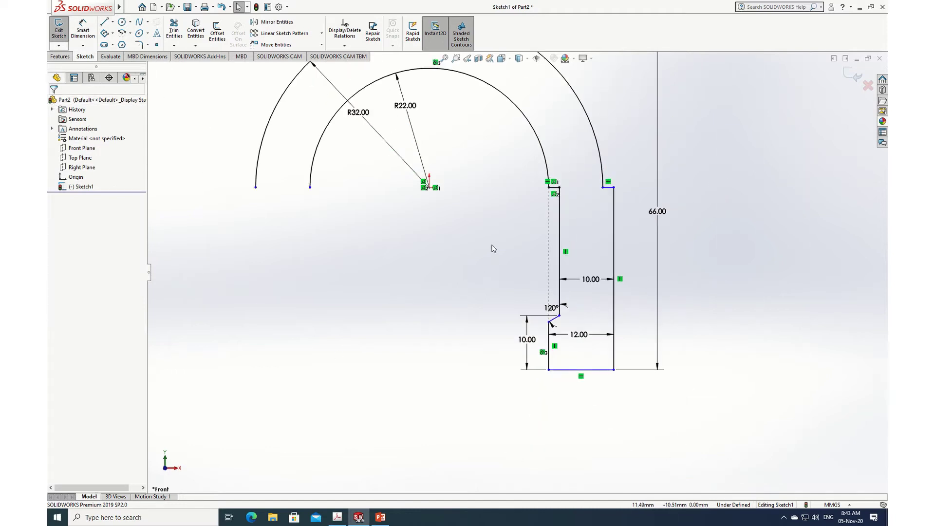
{"action": "key", "text": "z"}
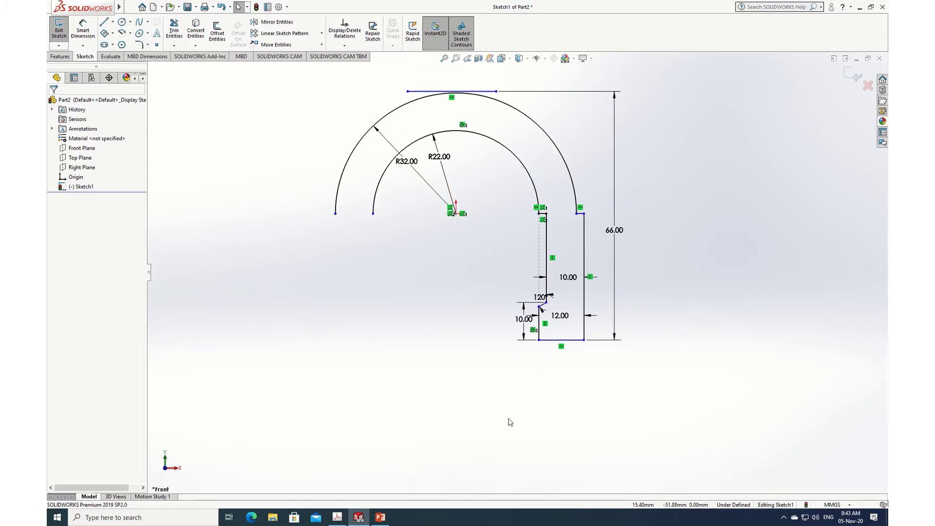
{"action": "left_click", "coordinate": [337, 517]}
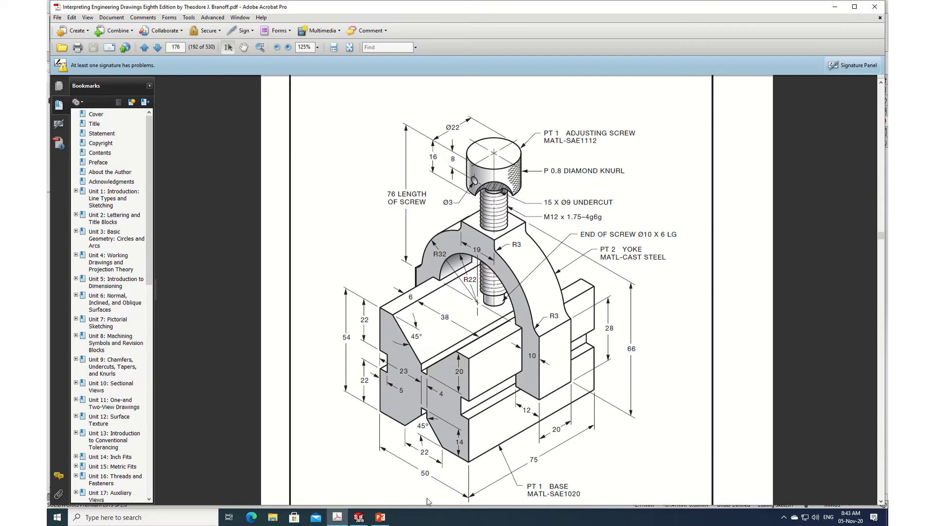
{"action": "mouse_move", "coordinate": [346, 519]}
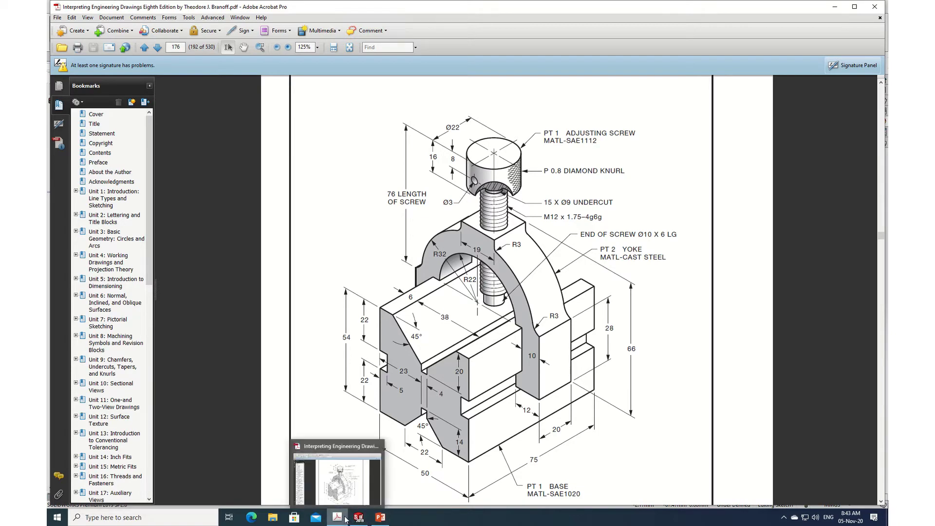
{"action": "left_click", "coordinate": [362, 512]}
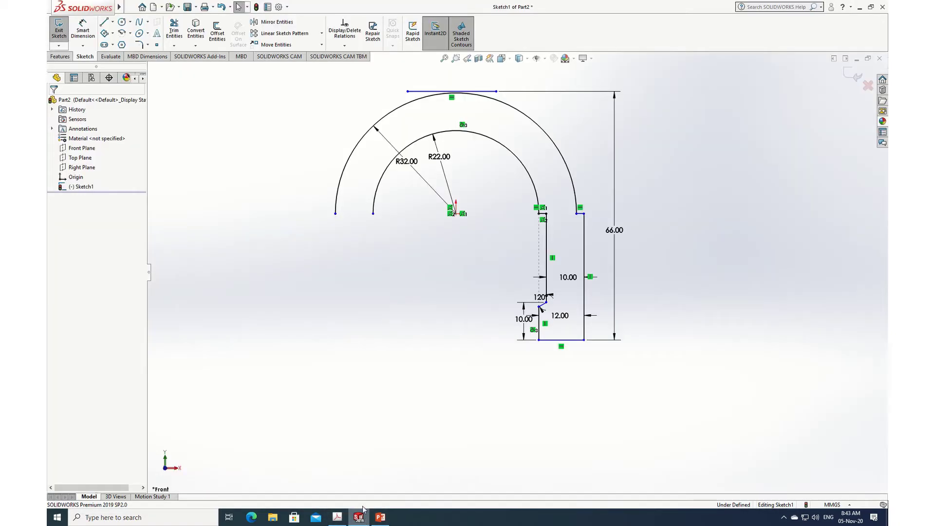
{"action": "left_click", "coordinate": [113, 22]}
{"action": "left_click", "coordinate": [111, 41]}
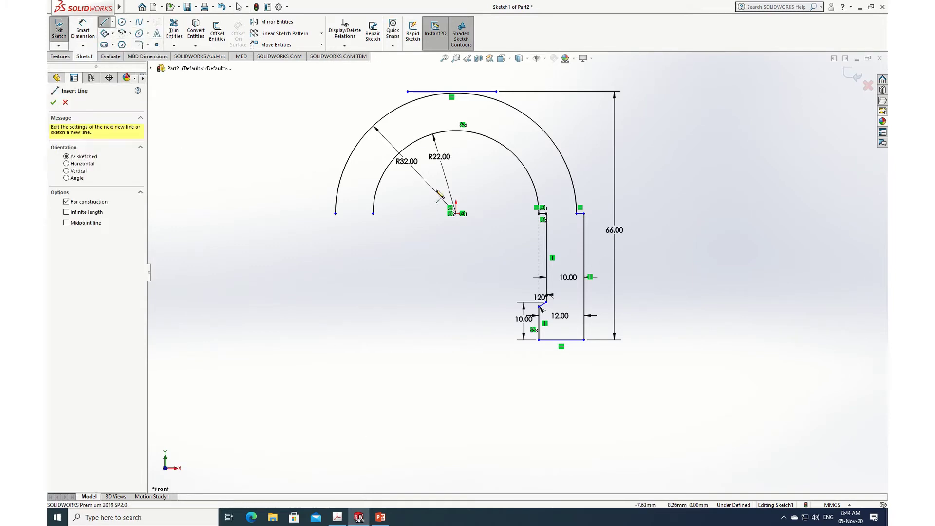
{"action": "left_click", "coordinate": [455, 213]}
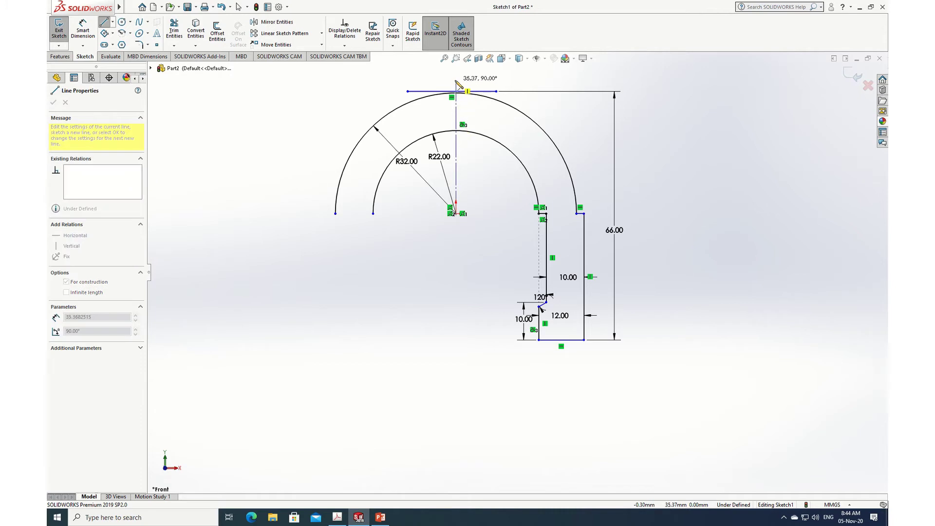
{"action": "left_click", "coordinate": [455, 91]}
{"action": "double_click", "coordinate": [455, 90]}
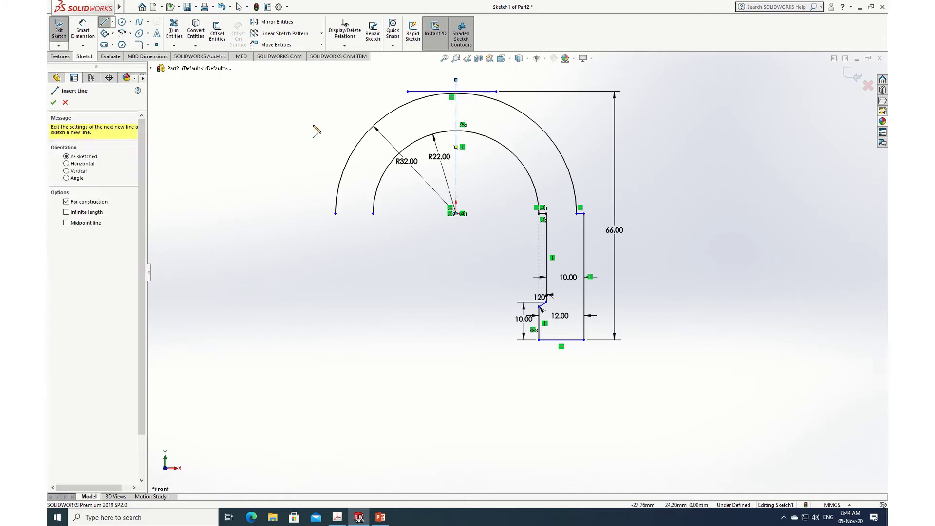
{"action": "key", "text": "Escape"}
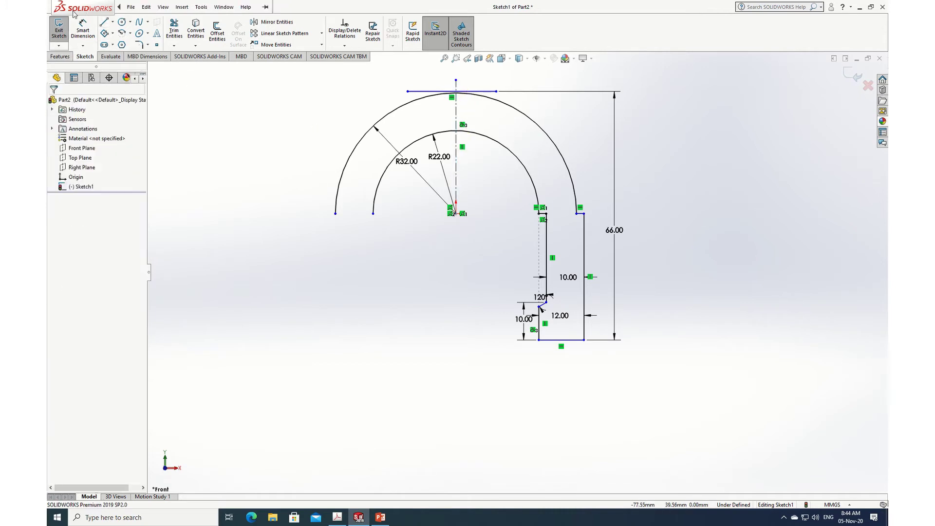
Dimension the distance from the vertical centerline to the top horizontal line's right endpoint as 9.5 mm
{"action": "left_click", "coordinate": [83, 29]}
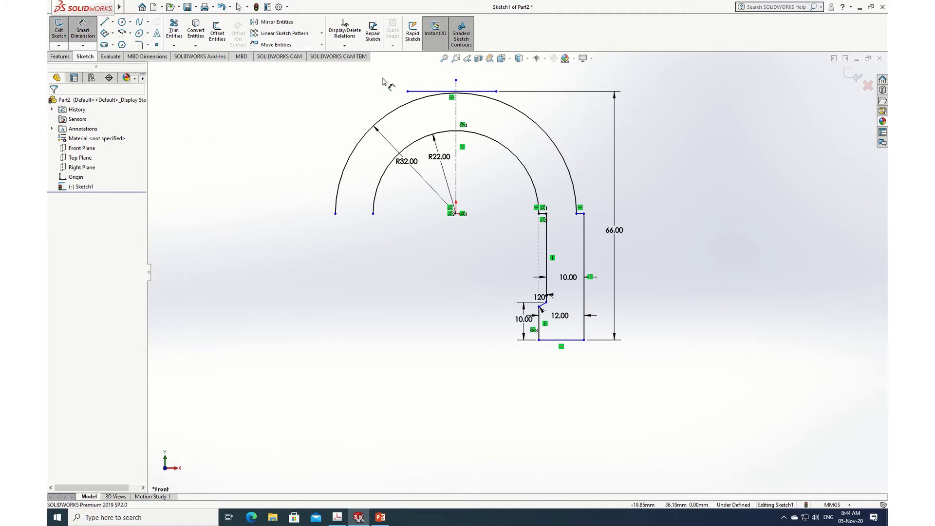
{"action": "left_click", "coordinate": [456, 109]}
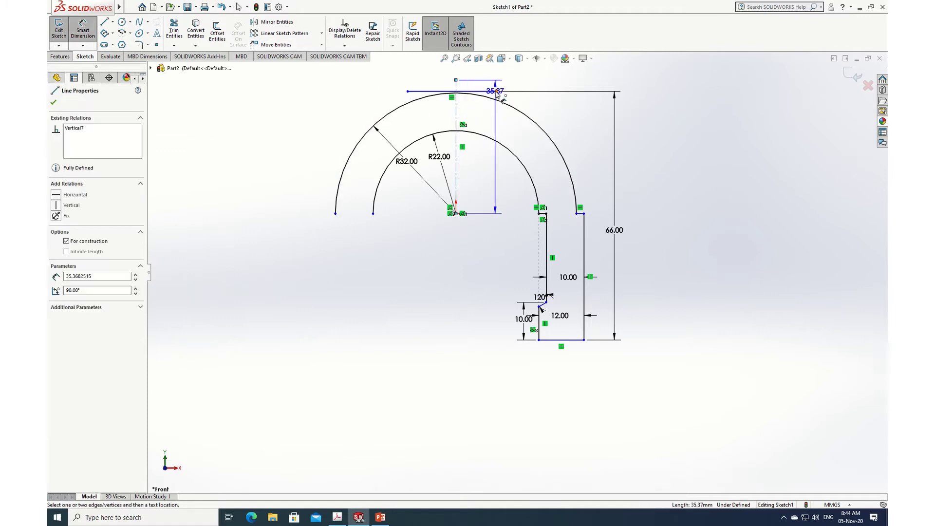
{"action": "left_click", "coordinate": [497, 95]}
{"action": "left_click", "coordinate": [481, 117]}
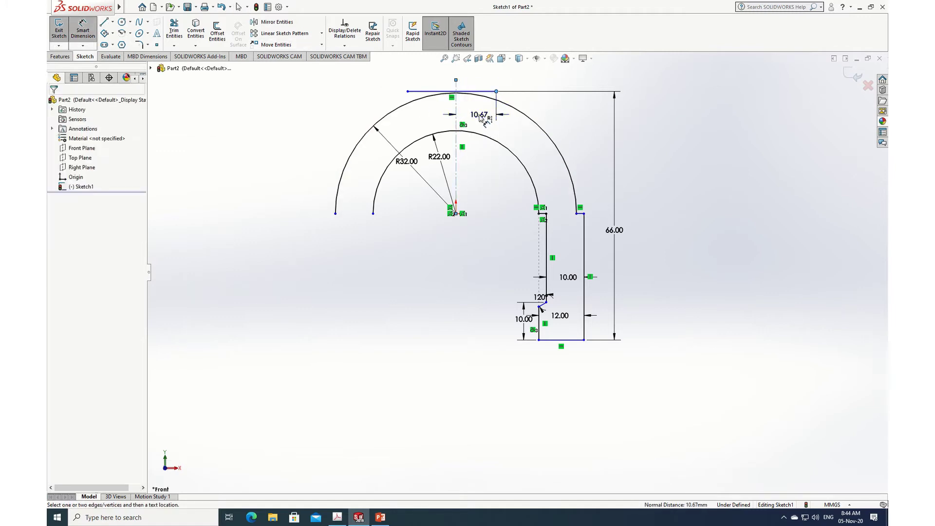
{"action": "type", "text": "9.5"}
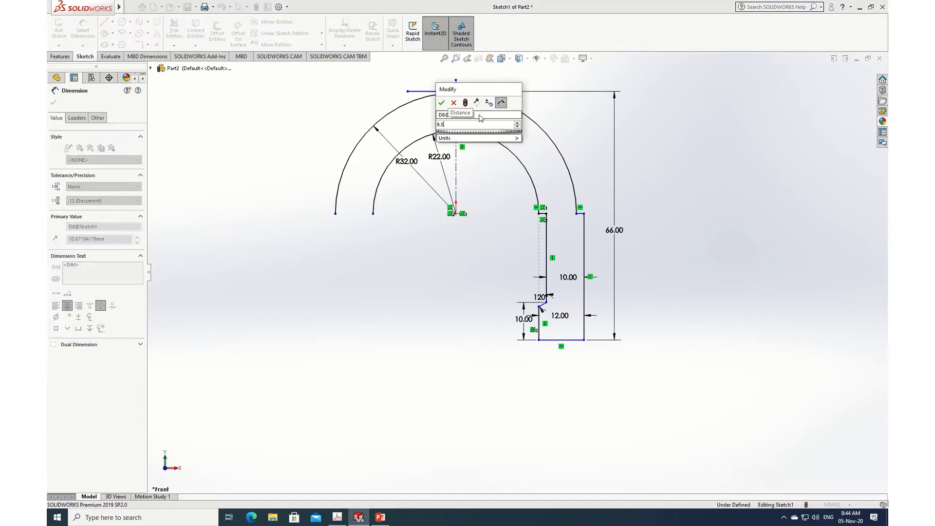
{"action": "key", "text": "Return"}
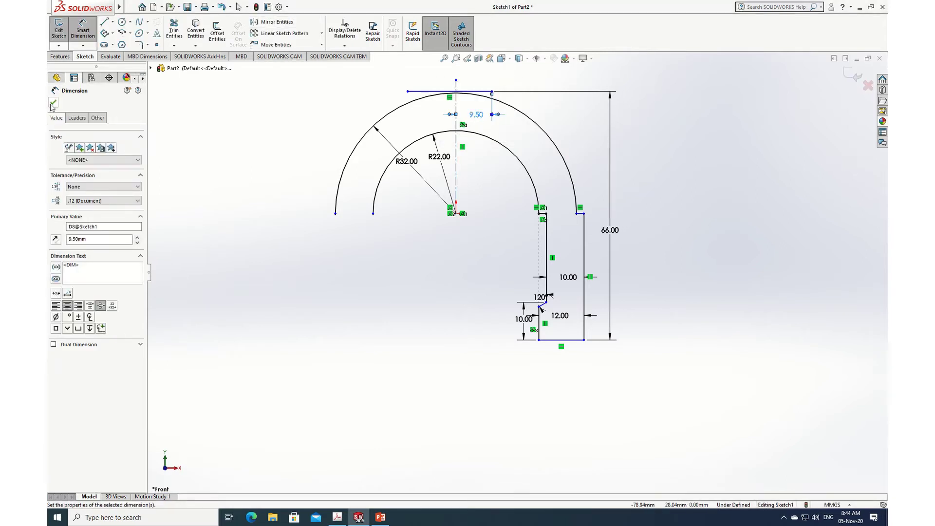
{"action": "left_click", "coordinate": [53, 104]}
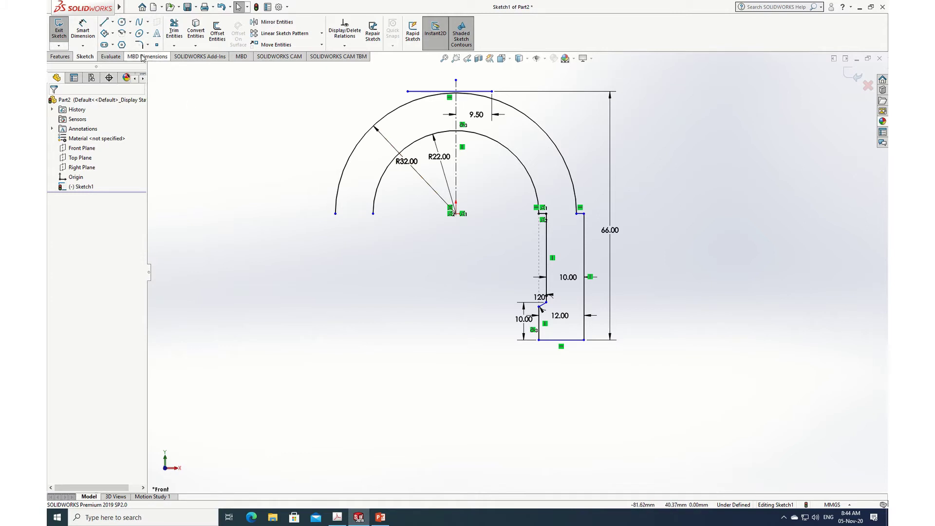
Trim away the portions of both arcs and the top horizontal line on the left side of the vertical centerline
{"action": "left_click", "coordinate": [173, 30]}
{"action": "left_click_drag", "start_coordinate": [356, 131], "coordinate": [412, 215]}
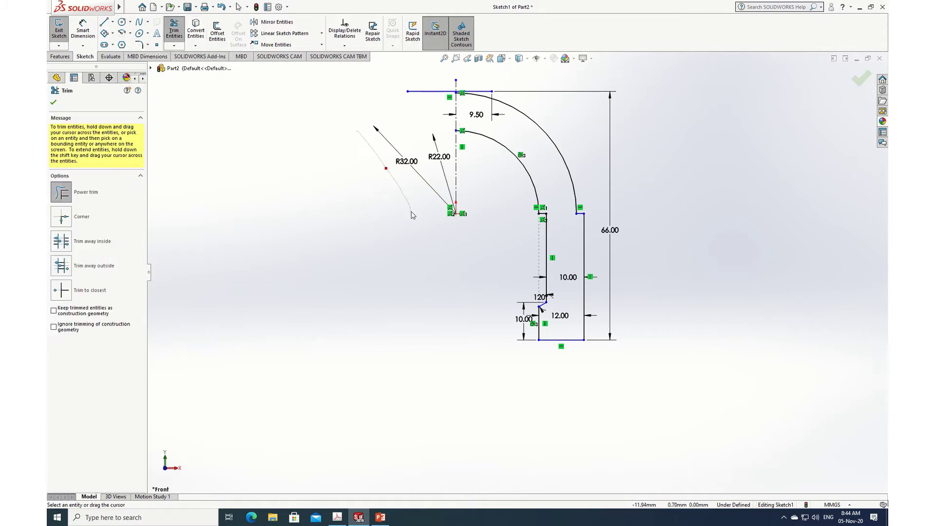
{"action": "key", "text": "ctrl+z"}
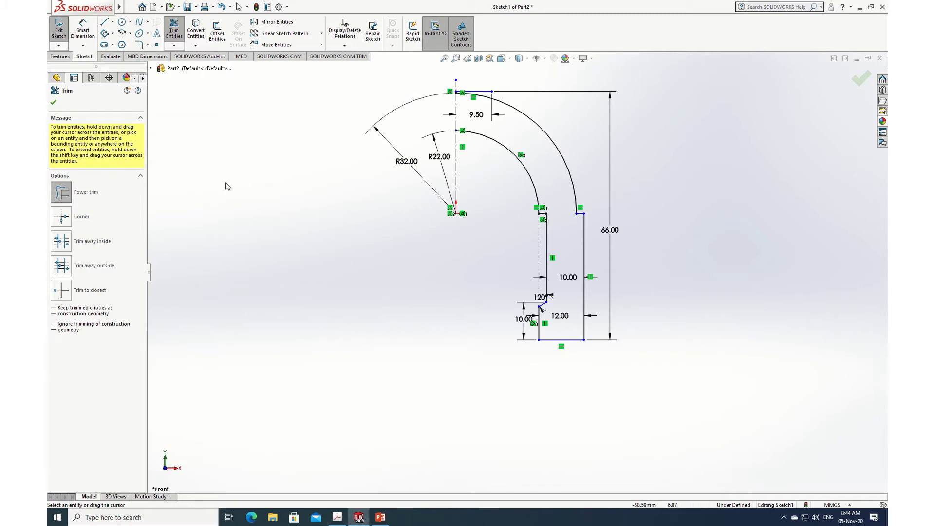
{"action": "left_click", "coordinate": [53, 103]}
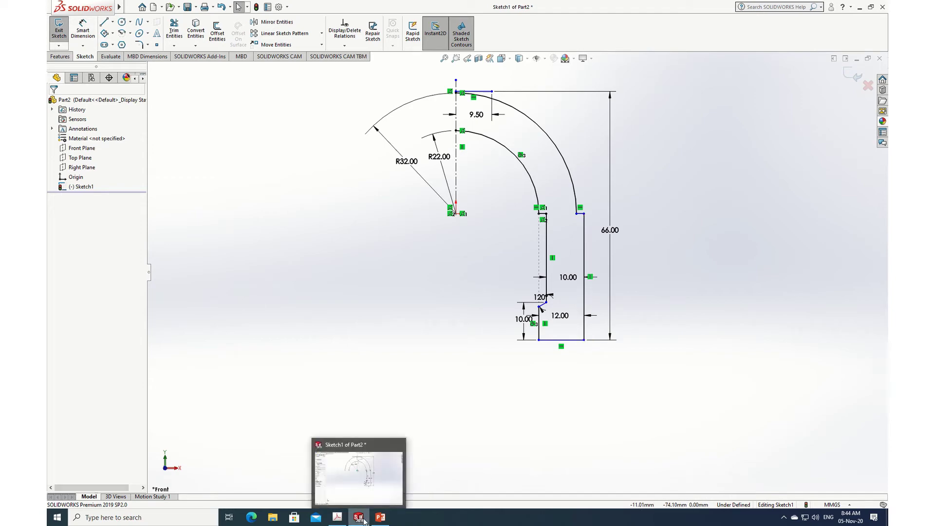
Check the yoke in the PDF drawing and dimension the height from the inner step line to the slanted line's upper end as 22 mm
{"action": "left_click", "coordinate": [343, 519]}
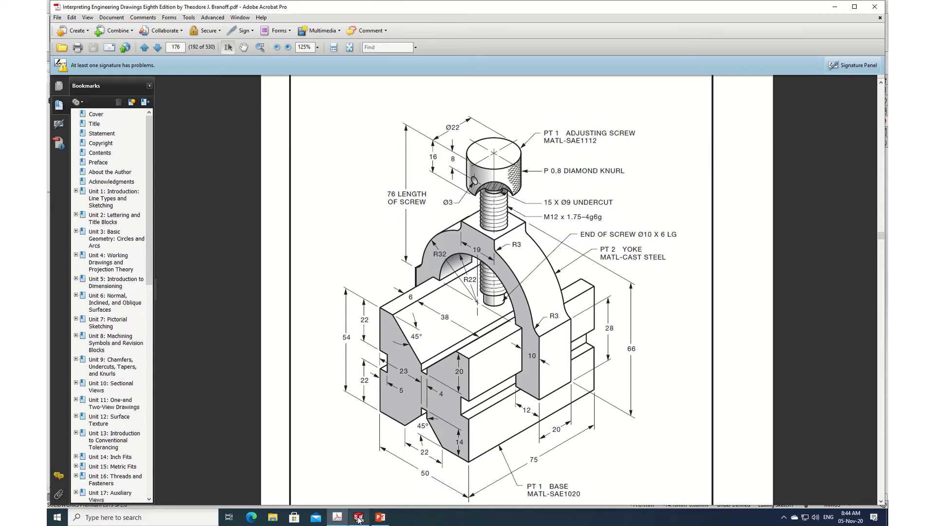
{"action": "left_click", "coordinate": [336, 520]}
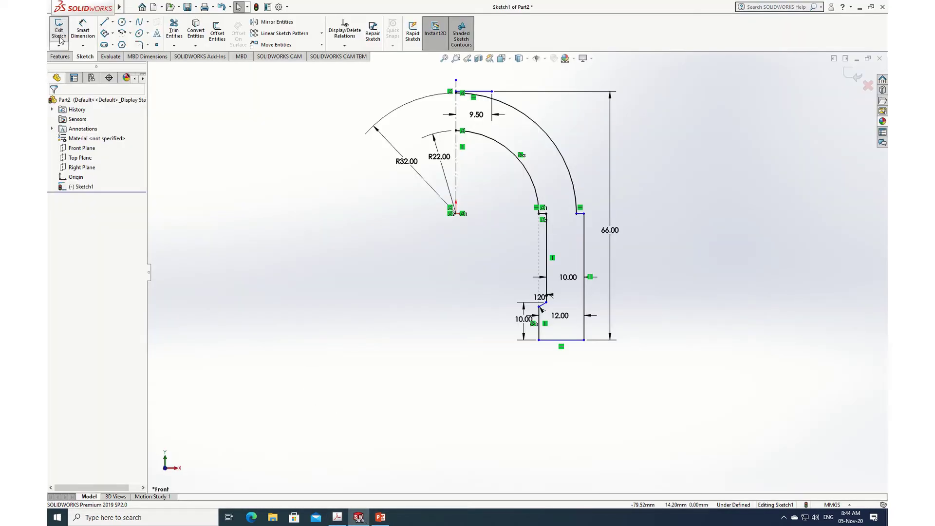
{"action": "left_click", "coordinate": [83, 30]}
{"action": "scroll", "coordinate": [495, 260], "scroll_direction": "down", "scroll_amount": 5}
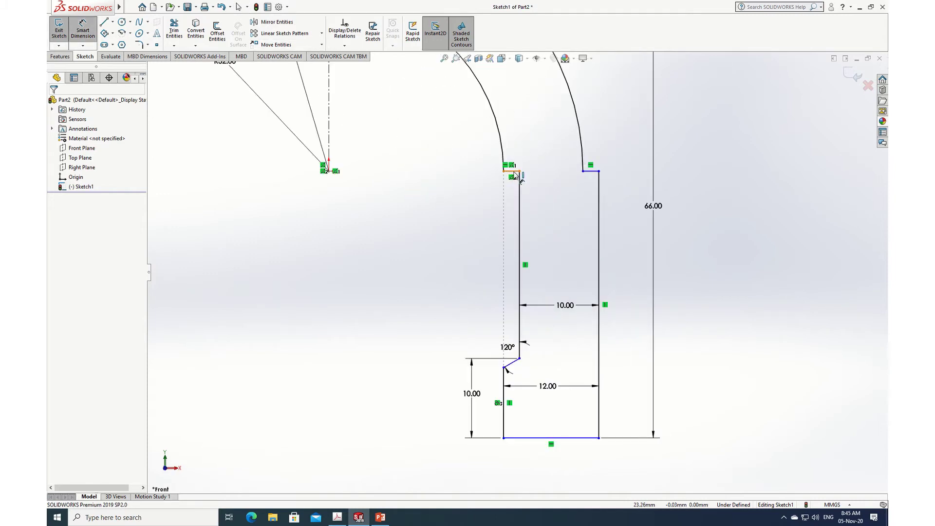
{"action": "left_click", "coordinate": [512, 171]}
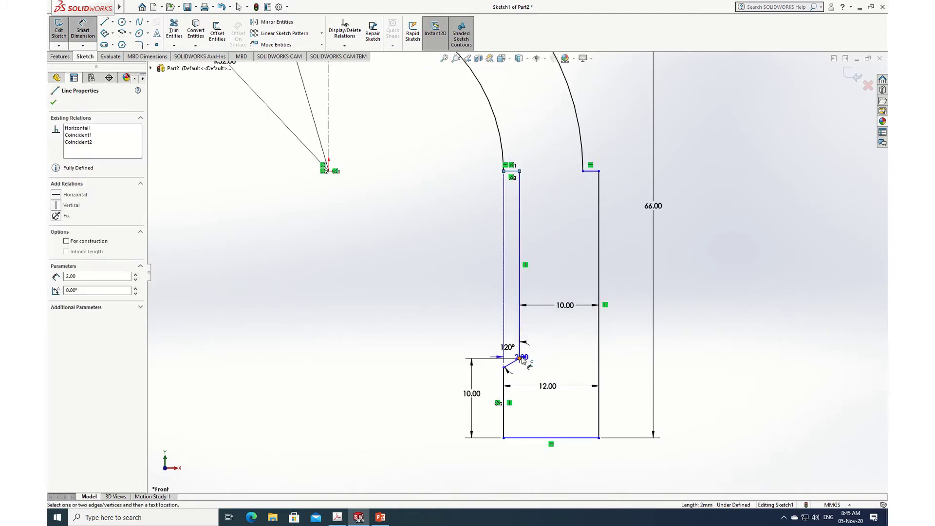
{"action": "left_click", "coordinate": [520, 359]}
{"action": "left_click", "coordinate": [465, 266]}
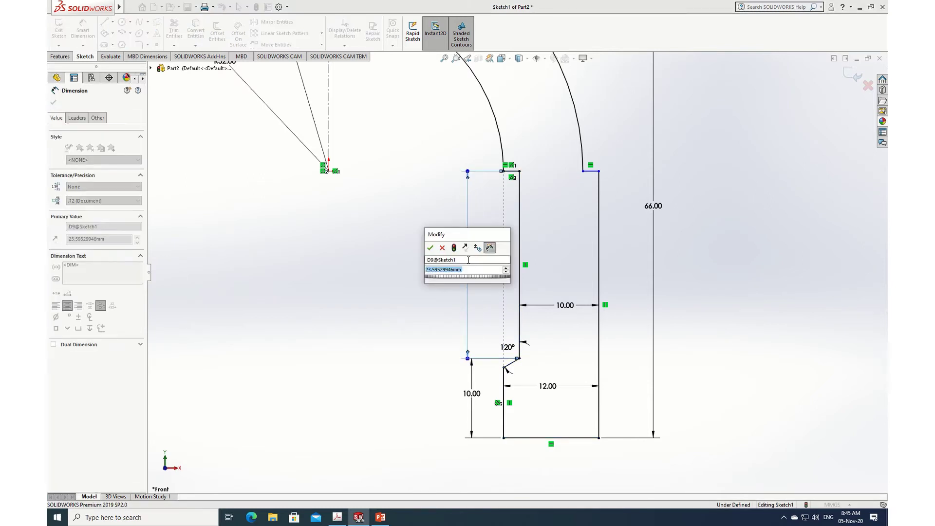
{"action": "type", "text": "22"}
{"action": "key", "text": "Return"}
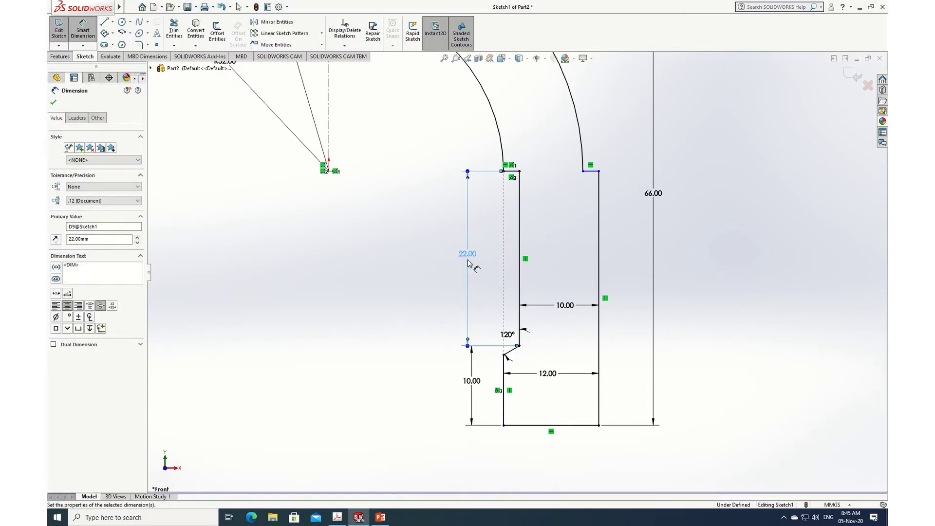
{"action": "left_click", "coordinate": [53, 103]}
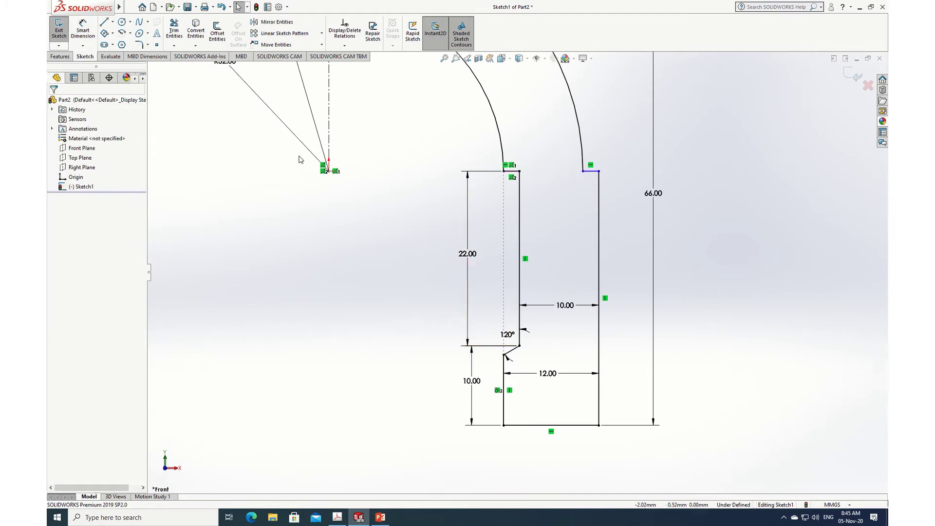
Try to add a 3 mm sketch fillet between the leg's outer short horizontal line and the R32 arc
{"action": "left_click", "coordinate": [148, 45]}
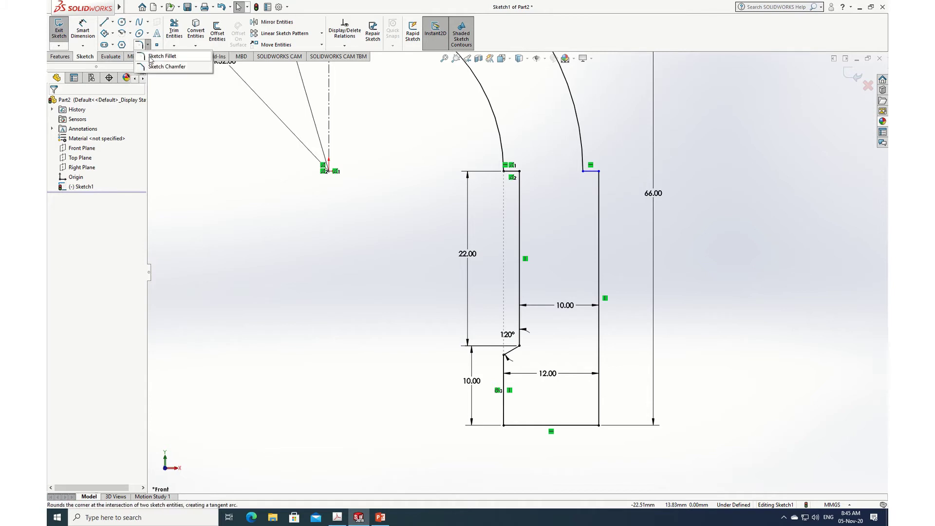
{"action": "left_click", "coordinate": [149, 57]}
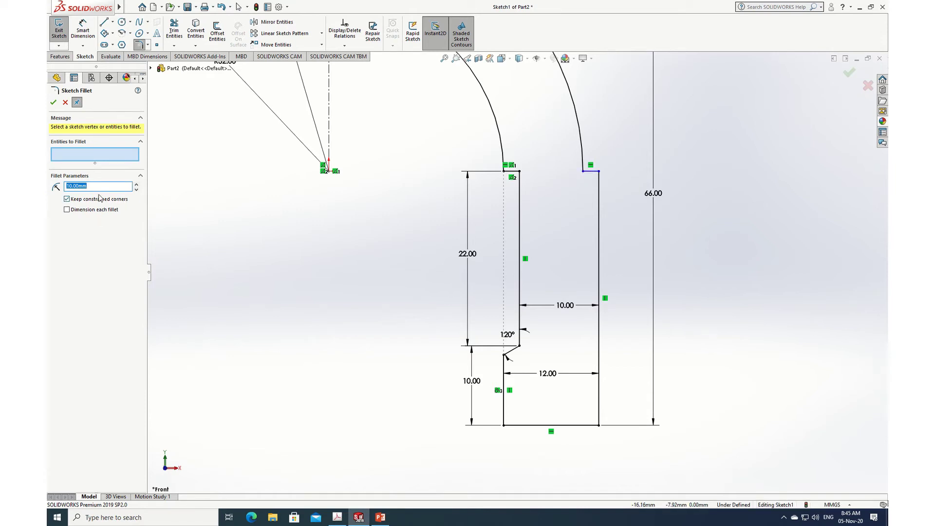
{"action": "type", "text": "3"}
{"action": "left_click", "coordinate": [590, 171]}
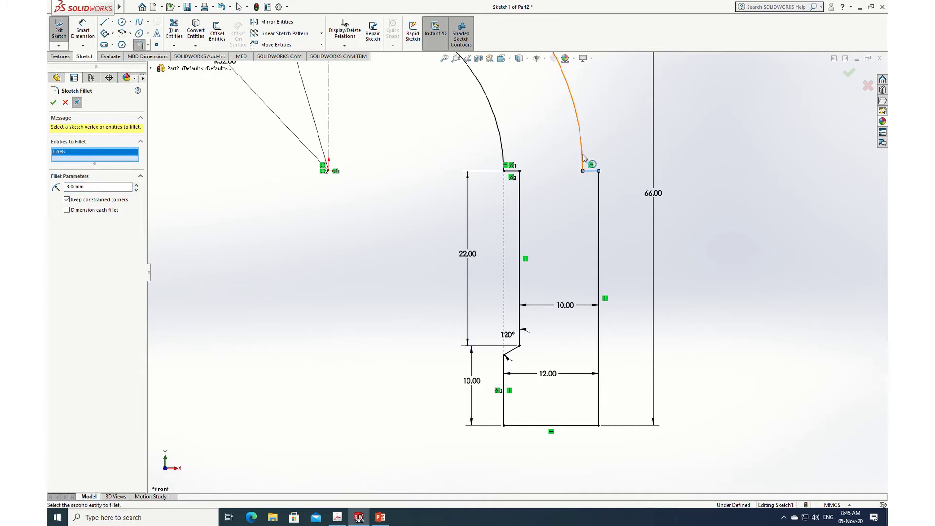
{"action": "left_click", "coordinate": [579, 146]}
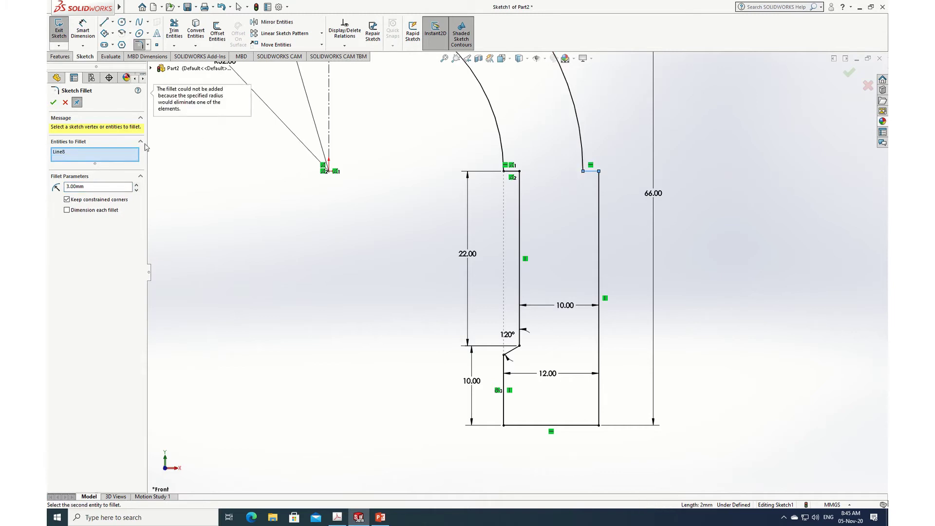
{"action": "left_click", "coordinate": [65, 102]}
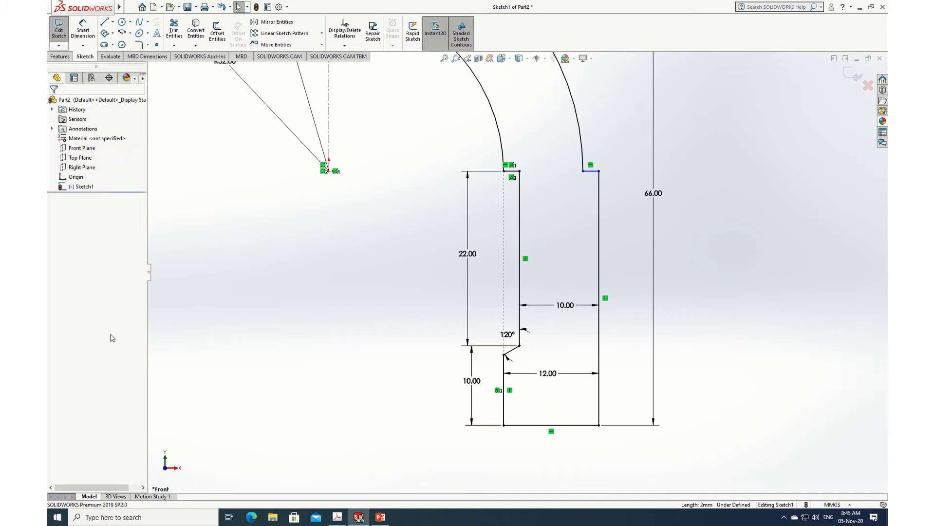
Dimension the length of the short horizontal line joining the R32 arc to the leg's outer vertical line as 3 mm
{"action": "left_click", "coordinate": [88, 29]}
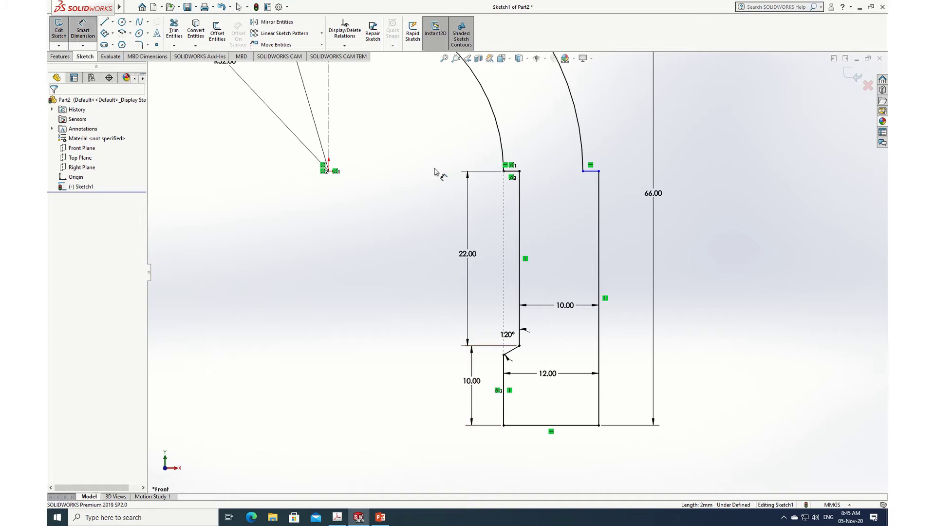
{"action": "left_click", "coordinate": [592, 172]}
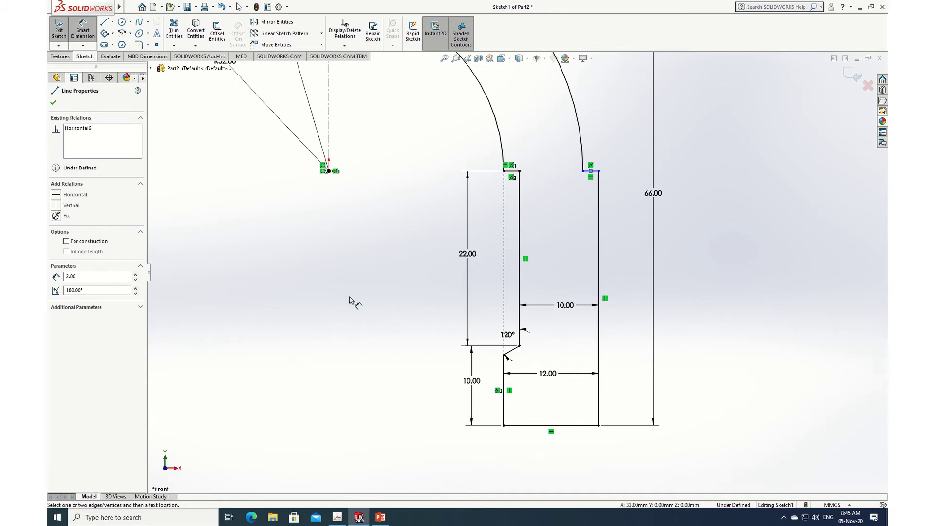
{"action": "left_click", "coordinate": [170, 229]}
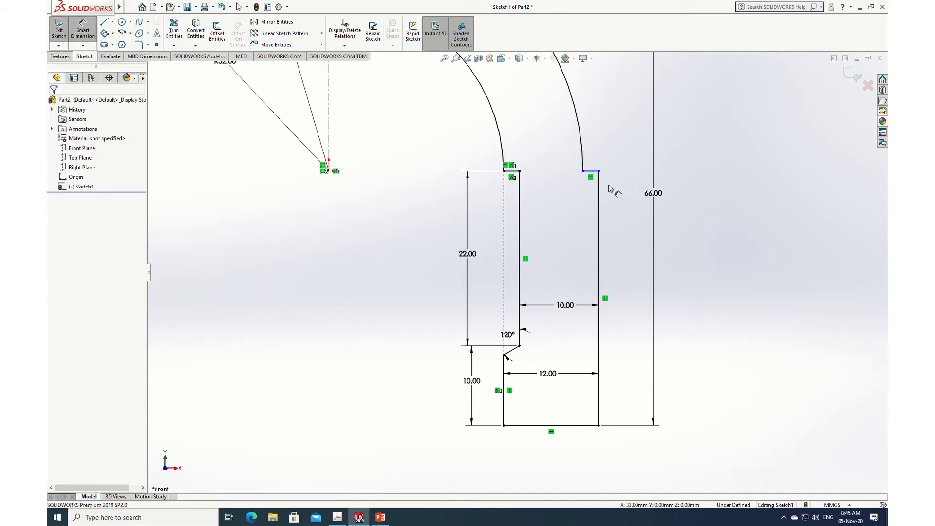
{"action": "left_click", "coordinate": [592, 172]}
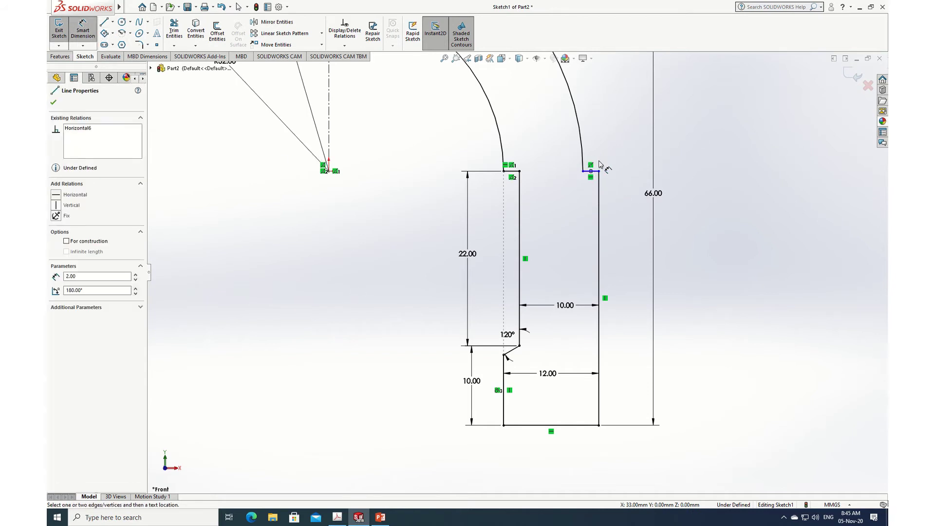
{"action": "left_click", "coordinate": [606, 160]}
{"action": "scroll", "coordinate": [614, 171], "scroll_direction": "down", "scroll_amount": 4}
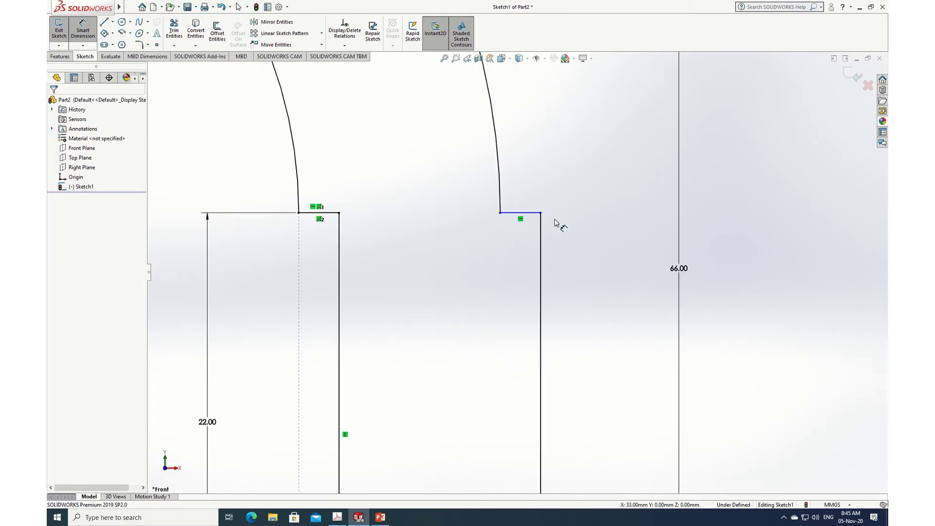
{"action": "left_click", "coordinate": [540, 213]}
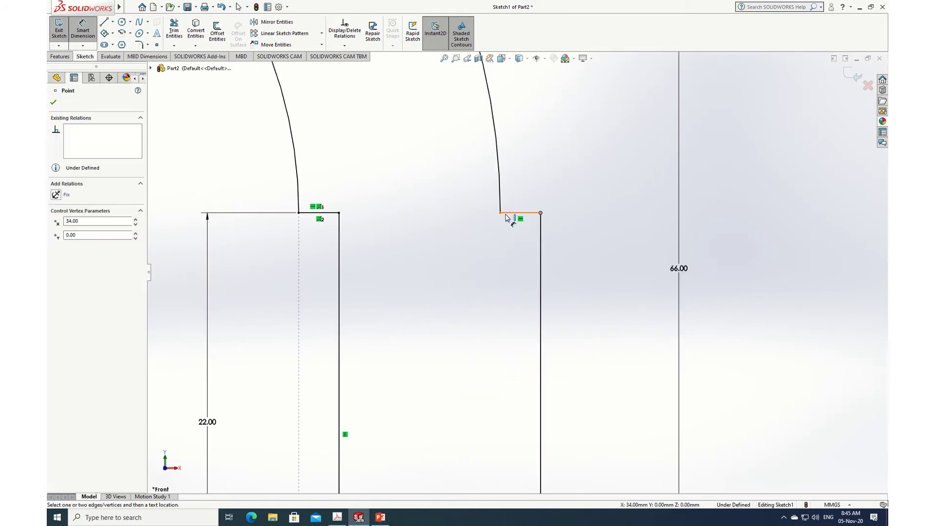
{"action": "left_click", "coordinate": [500, 213]}
{"action": "left_click", "coordinate": [521, 201]}
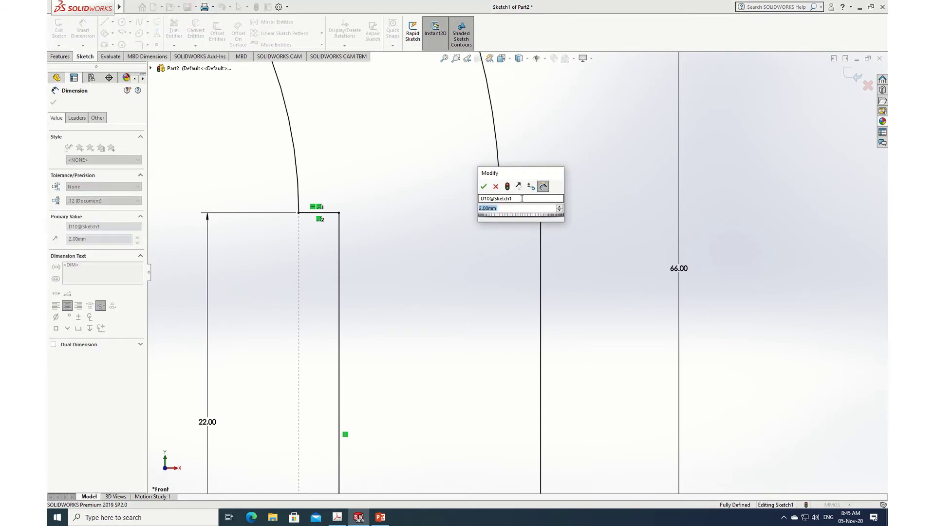
{"action": "type", "text": "3"}
{"action": "key", "text": "Return"}
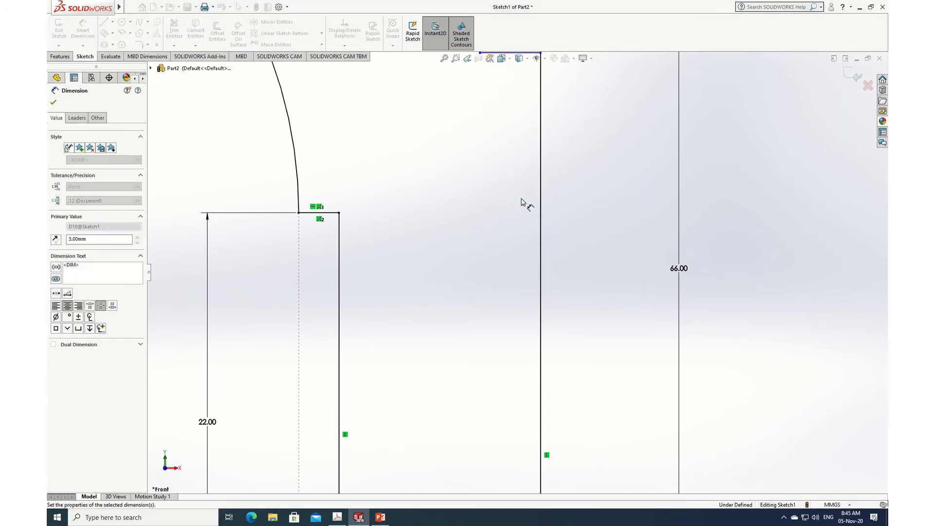
{"action": "scroll", "coordinate": [705, 216], "scroll_direction": "up", "scroll_amount": 2}
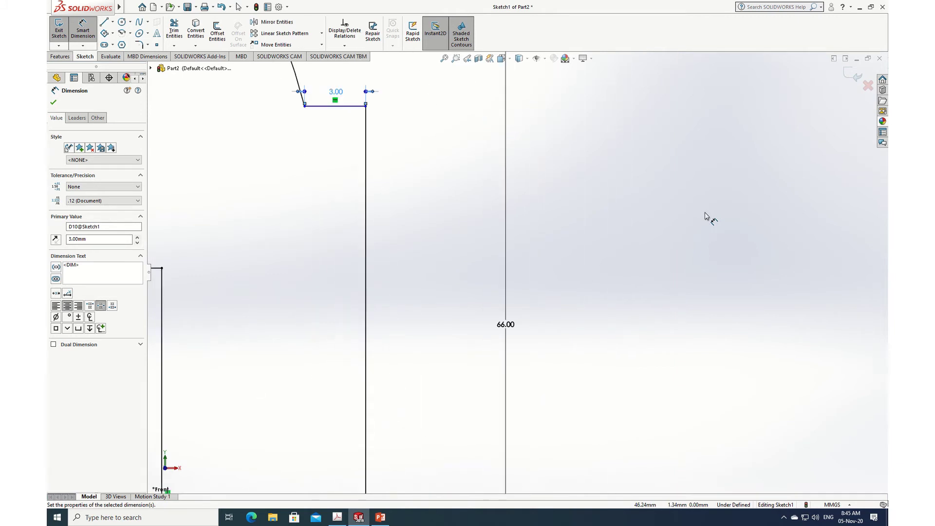
{"action": "scroll", "coordinate": [447, 211], "scroll_direction": "up", "scroll_amount": 1}
{"action": "scroll", "coordinate": [447, 212], "scroll_direction": "up", "scroll_amount": 2}
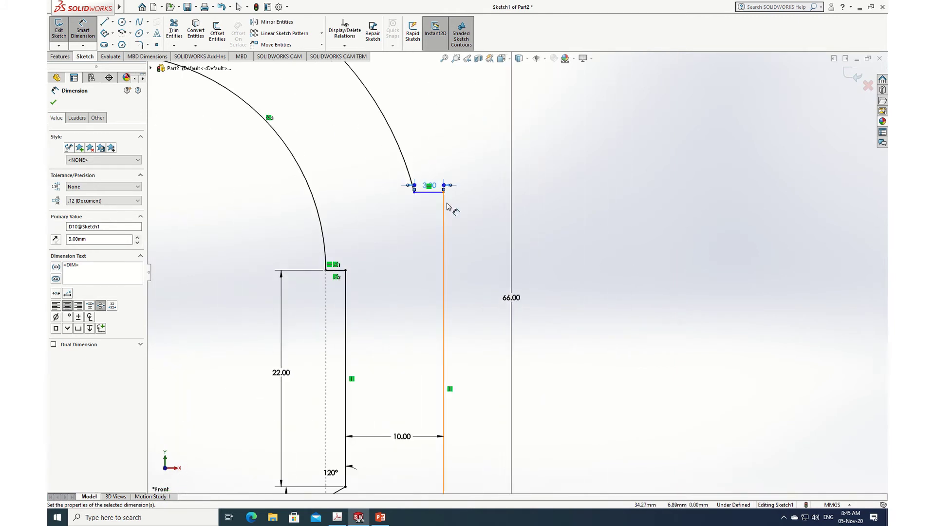
{"action": "scroll", "coordinate": [446, 206], "scroll_direction": "up", "scroll_amount": 1}
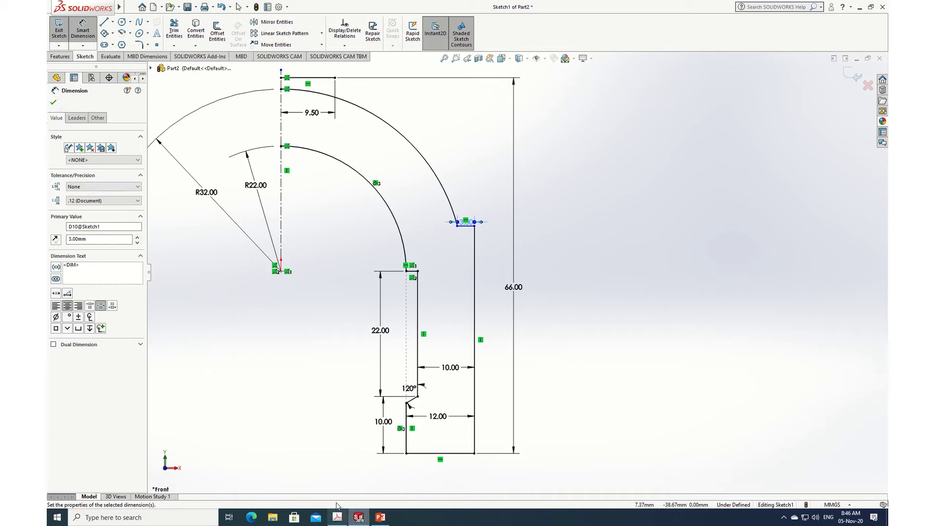
Check the yoke in the PDF drawing and undo the last value change on the outer short horizontal line's dimension
{"action": "left_click", "coordinate": [337, 519]}
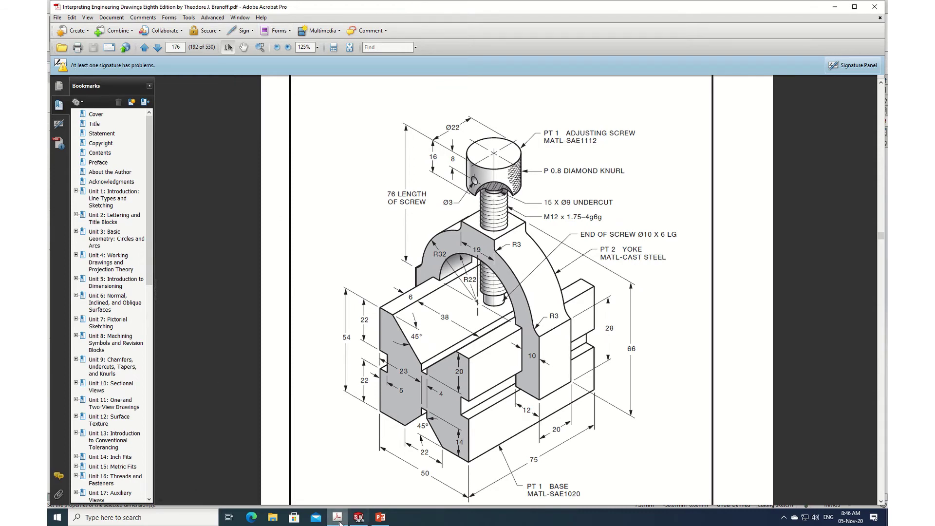
{"action": "left_click", "coordinate": [359, 517]}
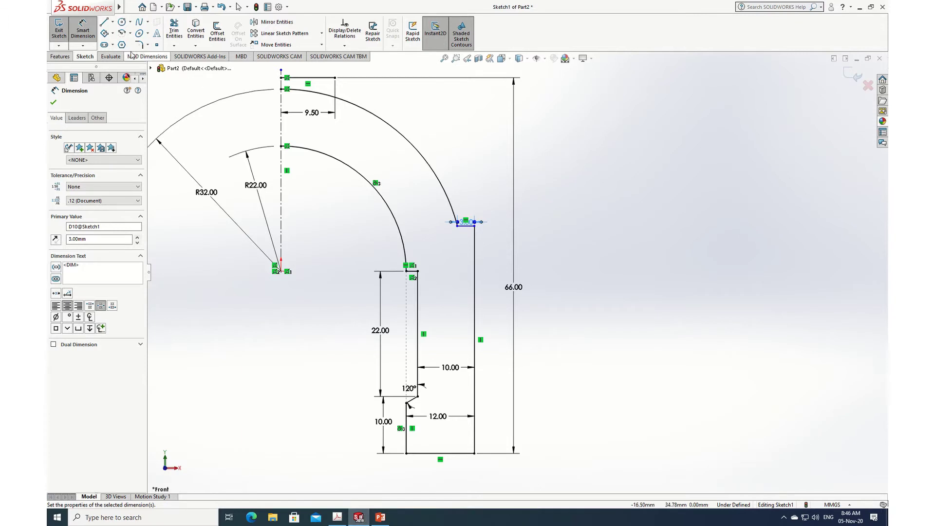
{"action": "left_click", "coordinate": [53, 103]}
{"action": "mouse_move", "coordinate": [115, 5]}
{"action": "left_click", "coordinate": [146, 7]}
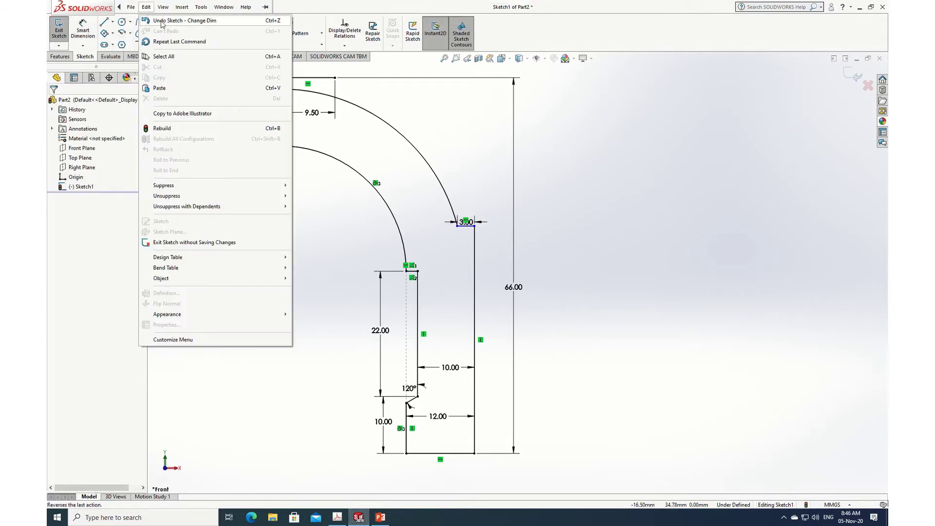
{"action": "left_click", "coordinate": [162, 22]}
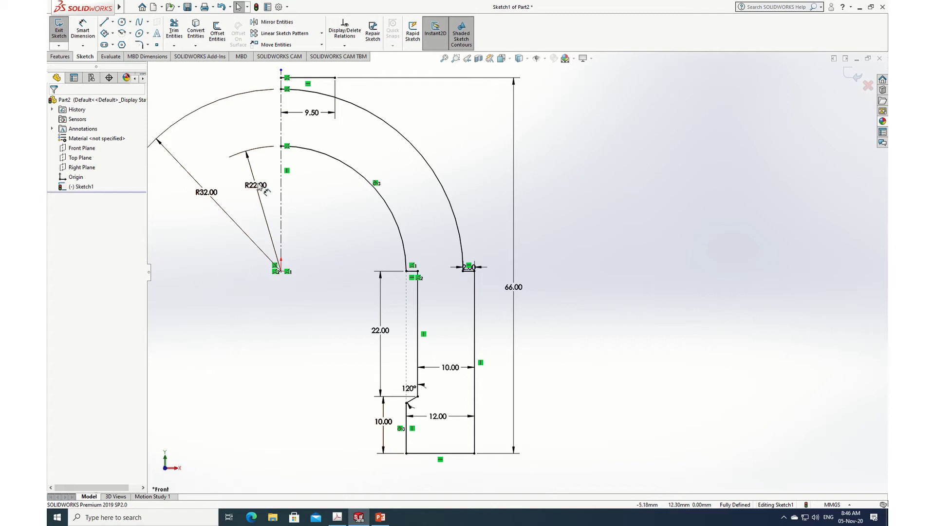
Sketch a vertical line about 5 mm long from the outer end of the 9.5 mm top line down past the R32 arc
{"action": "key", "text": "z"}
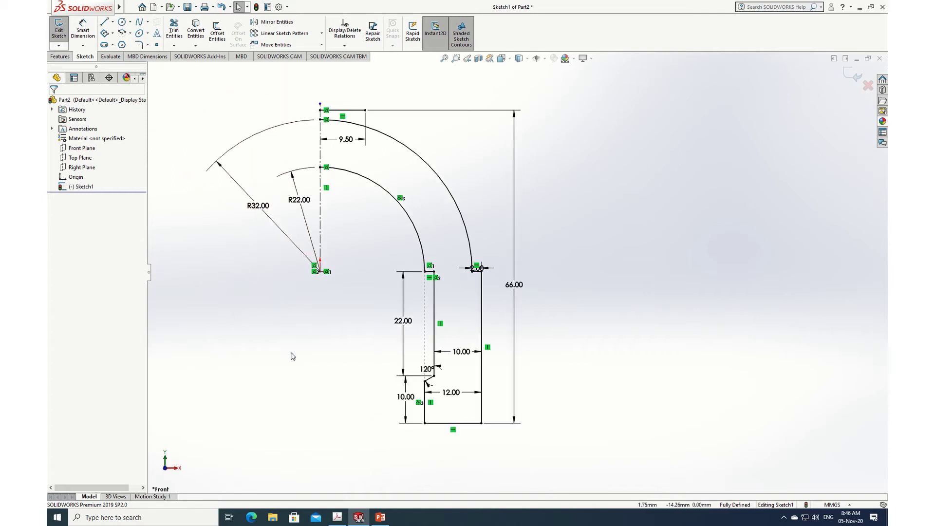
{"action": "key", "text": "z"}
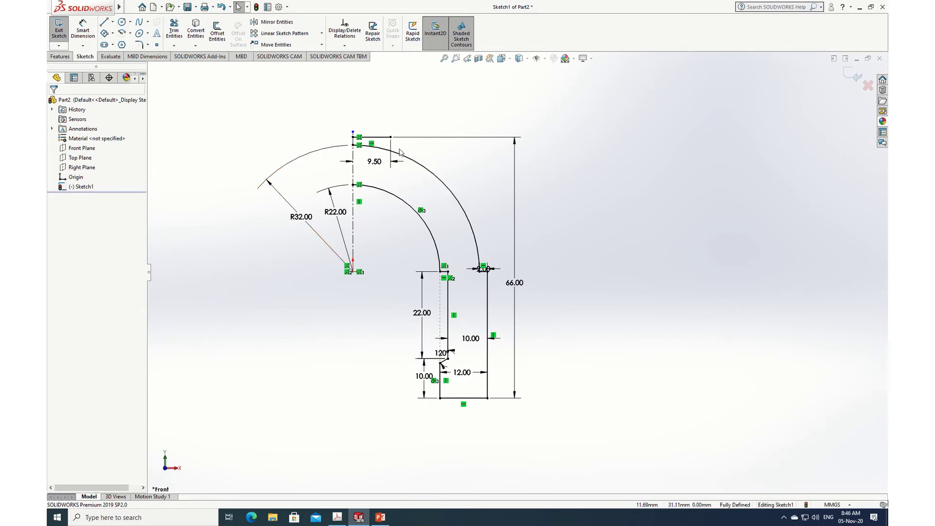
{"action": "scroll", "coordinate": [419, 163], "scroll_direction": "down", "scroll_amount": 2}
{"action": "scroll", "coordinate": [536, 319], "scroll_direction": "down", "scroll_amount": 1}
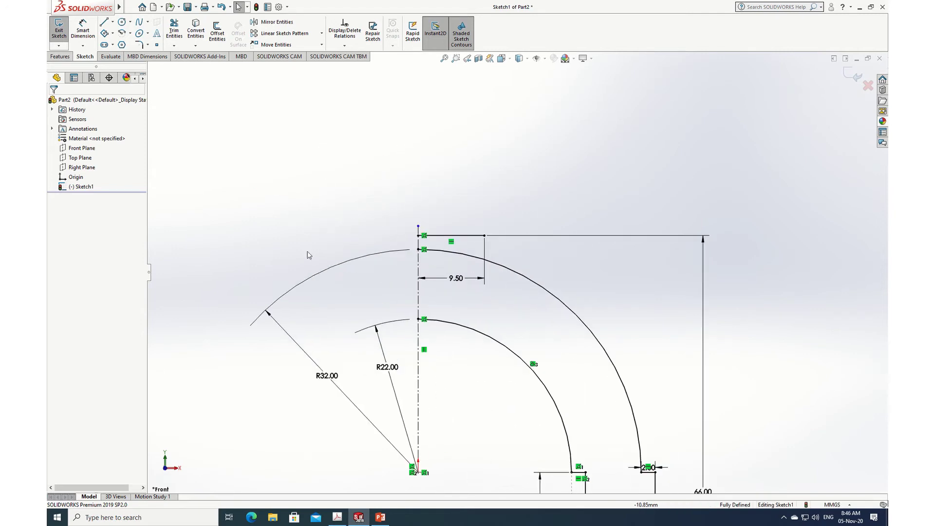
{"action": "left_click", "coordinate": [104, 22]}
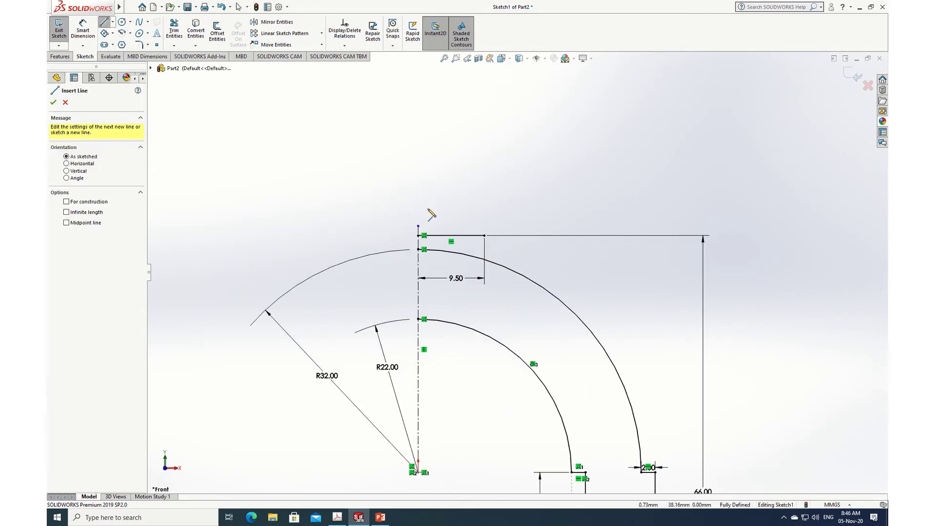
{"action": "left_click", "coordinate": [485, 236]}
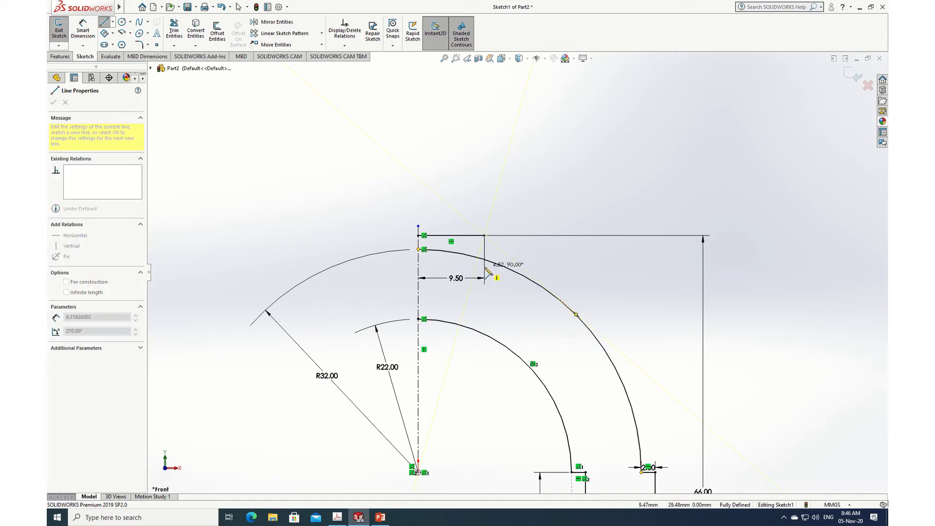
{"action": "left_click", "coordinate": [485, 269]}
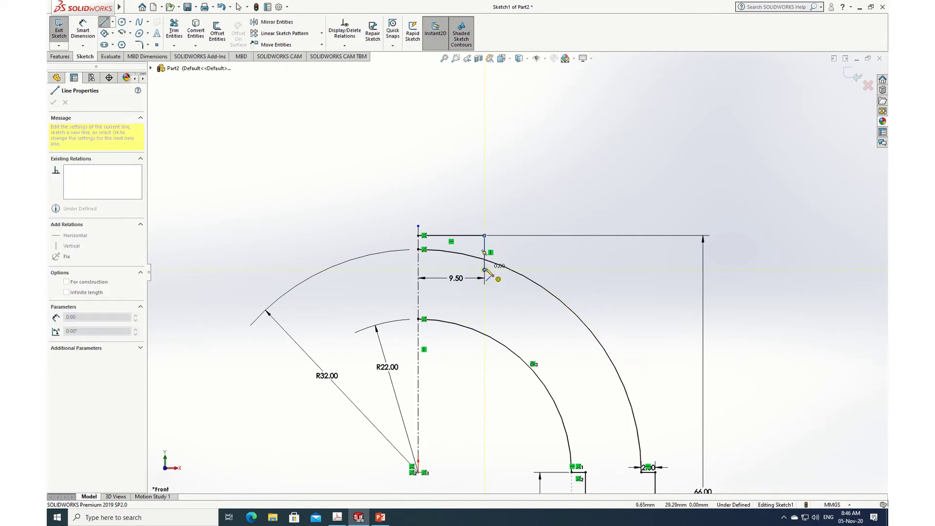
{"action": "key", "text": "Escape"}
{"action": "key", "text": "Escape"}
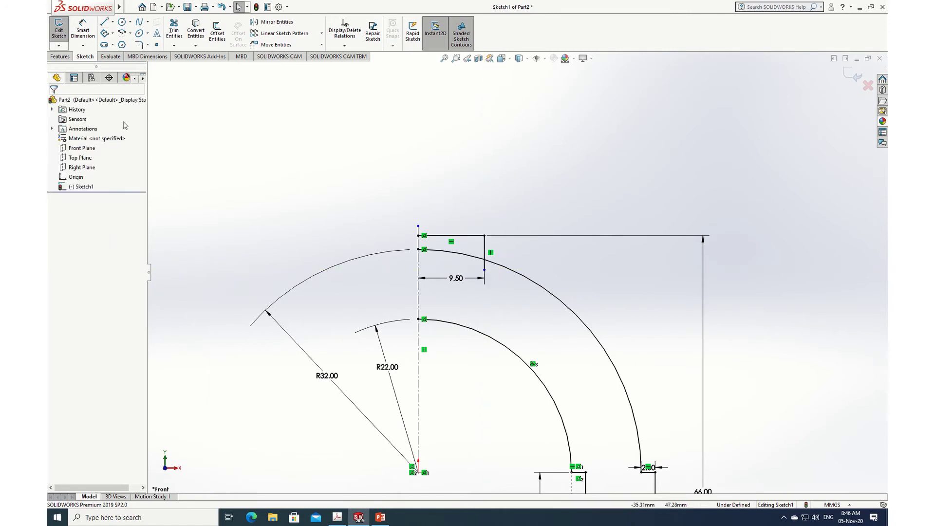
Power-trim the R32 arc between the centerline and the short vertical line, and the line's overhang below the arc
{"action": "left_click", "coordinate": [173, 31]}
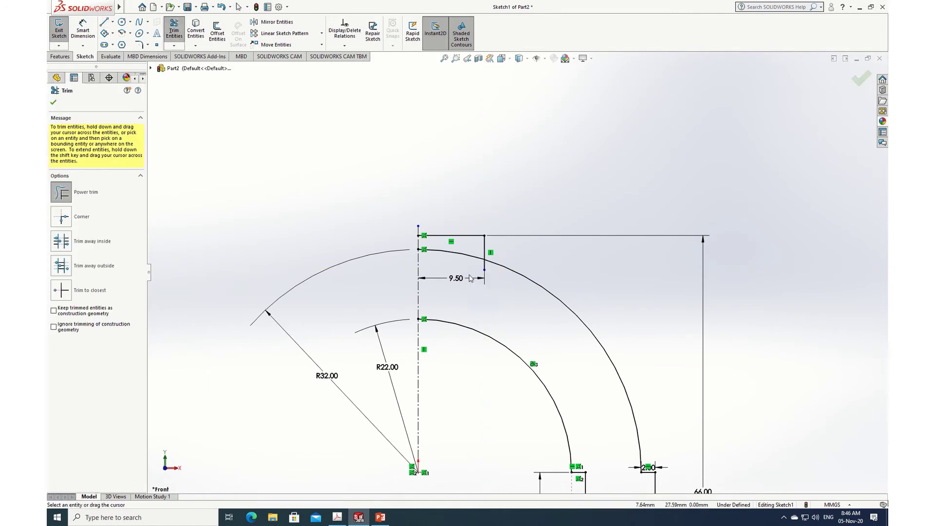
{"action": "mouse_move", "coordinate": [465, 249]}
{"action": "left_mouse_down"}
{"action": "mouse_move", "coordinate": [462, 259]}
{"action": "mouse_move", "coordinate": [504, 285]}
{"action": "mouse_move", "coordinate": [472, 266]}
{"action": "left_mouse_up"}
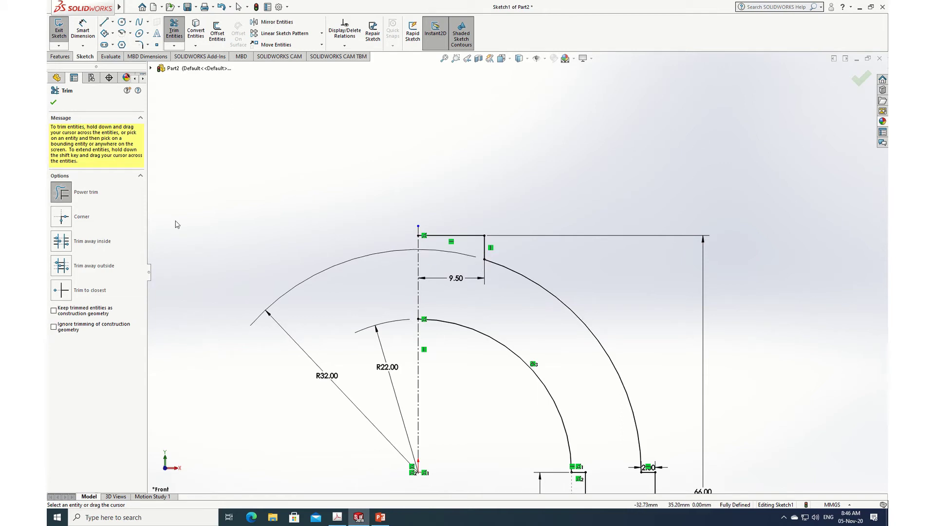
{"action": "left_click", "coordinate": [53, 102]}
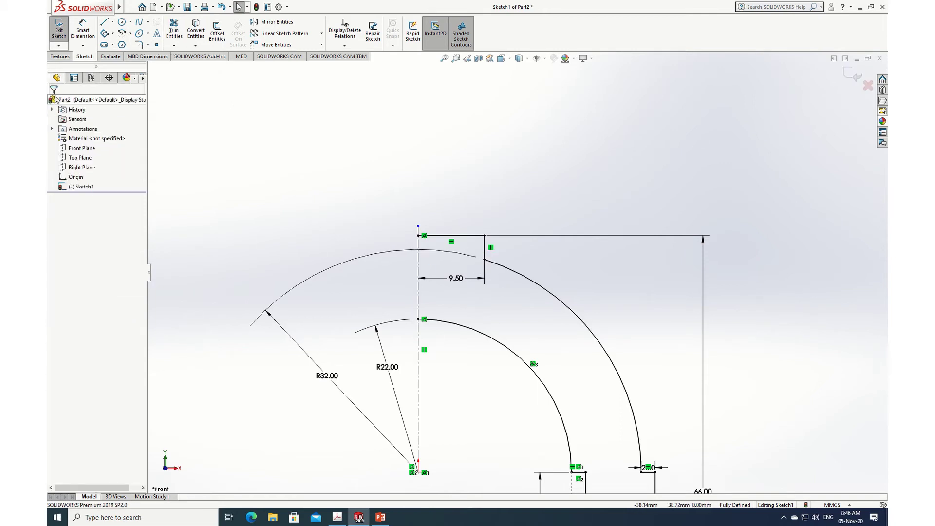
Mirror all lines and arcs of the half profile about the vertical centerline, keeping the originals
{"action": "key", "text": "f"}
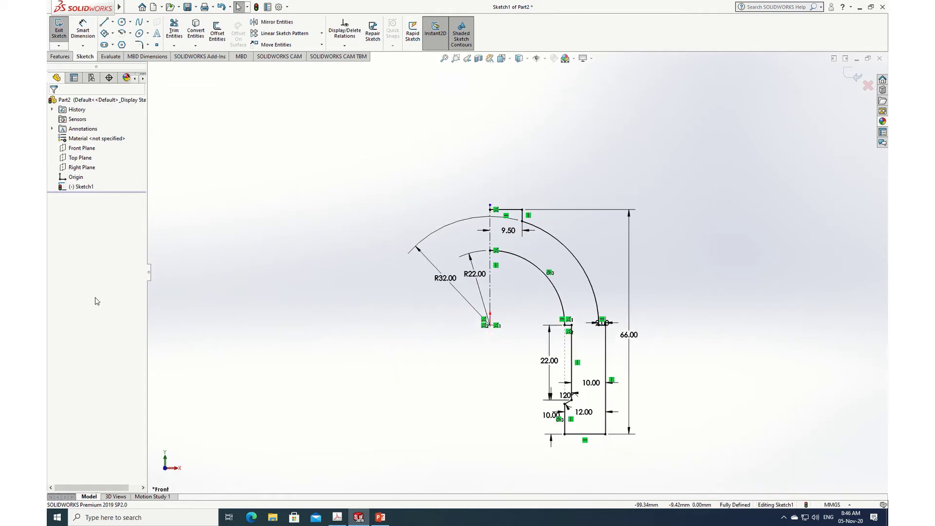
{"action": "left_click", "coordinate": [287, 27]}
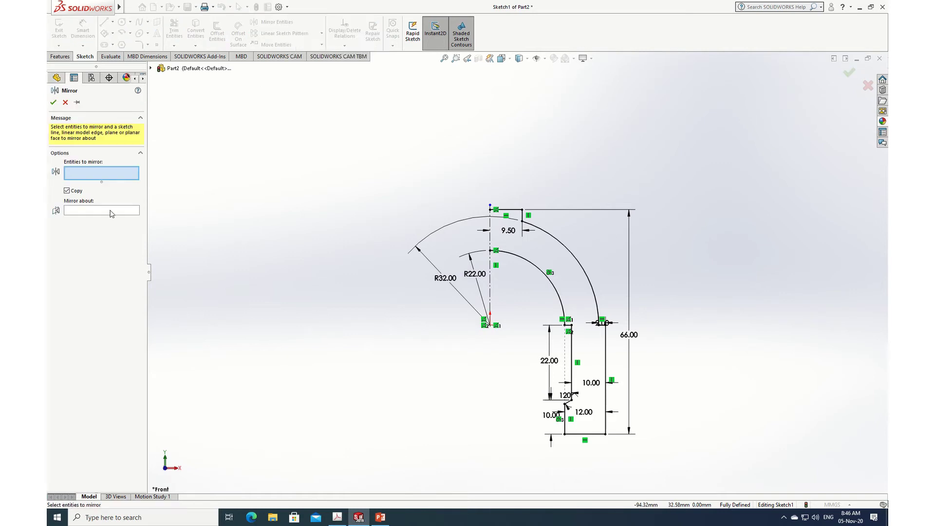
{"action": "mouse_move", "coordinate": [688, 467]}
{"action": "left_mouse_down"}
{"action": "mouse_move", "coordinate": [427, 129]}
{"action": "mouse_move", "coordinate": [384, 169]}
{"action": "left_mouse_up"}
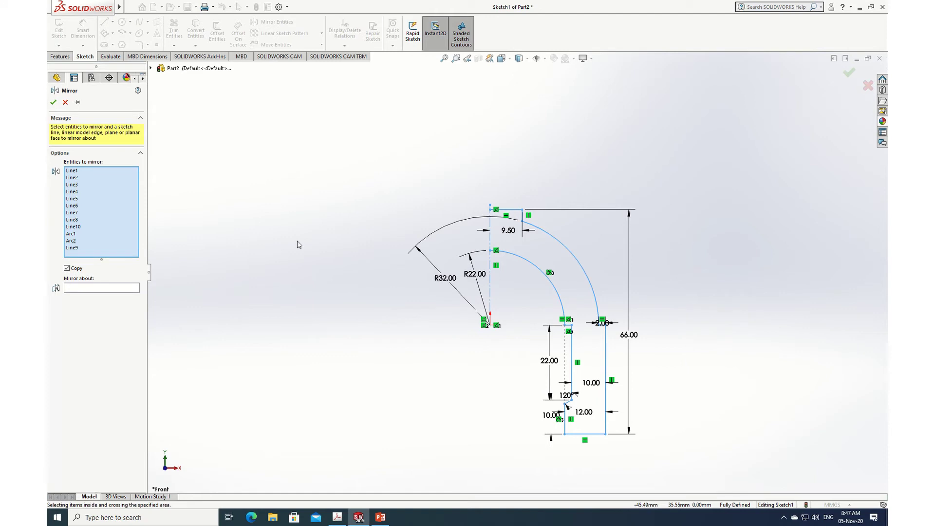
{"action": "left_click", "coordinate": [72, 288]}
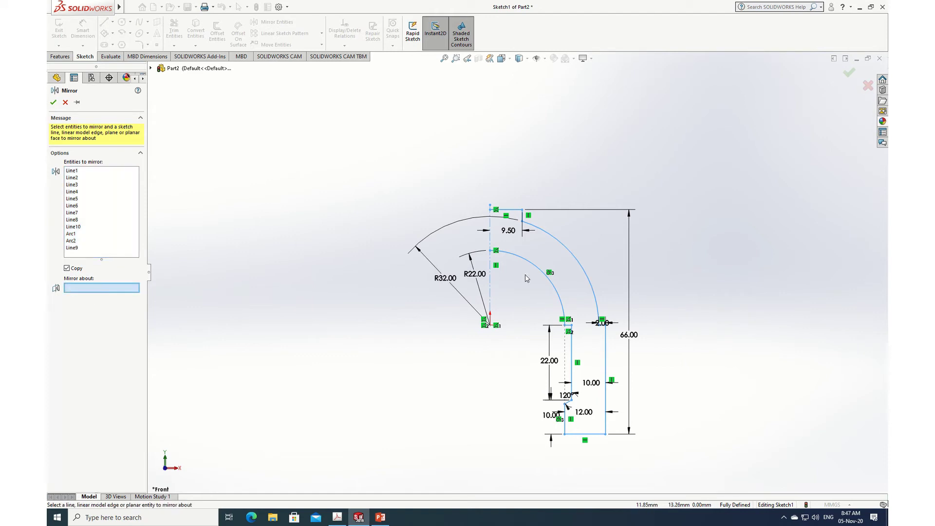
{"action": "left_click", "coordinate": [491, 246]}
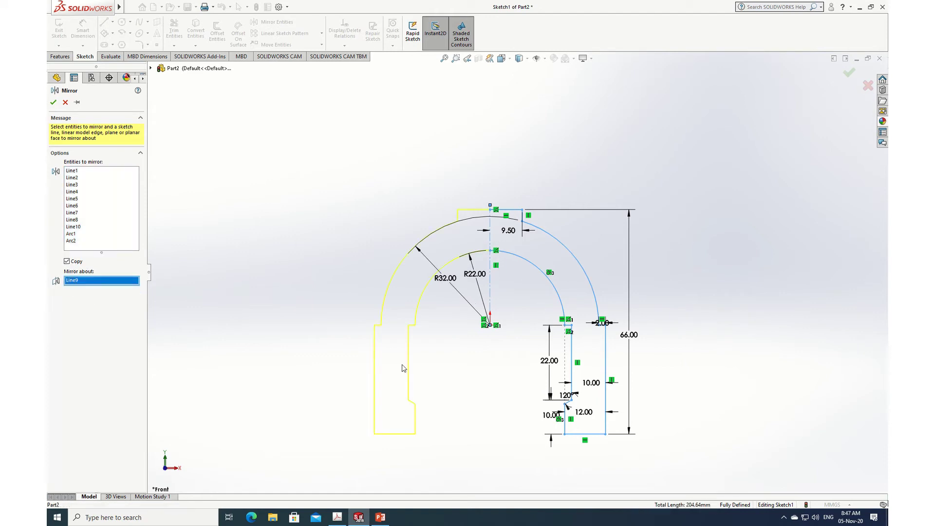
{"action": "left_click", "coordinate": [54, 105]}
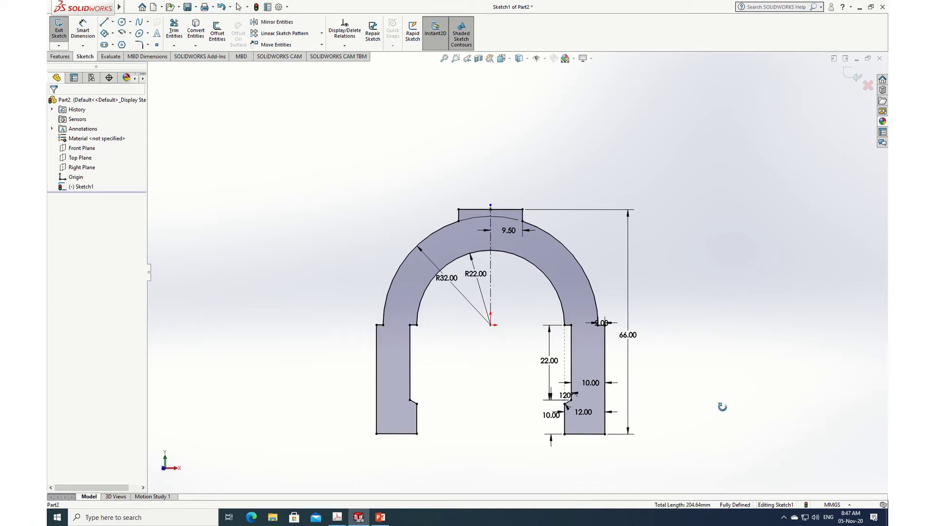
Check the yoke's depth in the PDF drawing and extrude the closed profile 20 mm blind from the sketch plane
{"action": "mouse_move", "coordinate": [724, 407]}
{"action": "middle_mouse_down"}
{"action": "mouse_move", "coordinate": [668, 411]}
{"action": "mouse_move", "coordinate": [680, 412]}
{"action": "middle_mouse_up"}
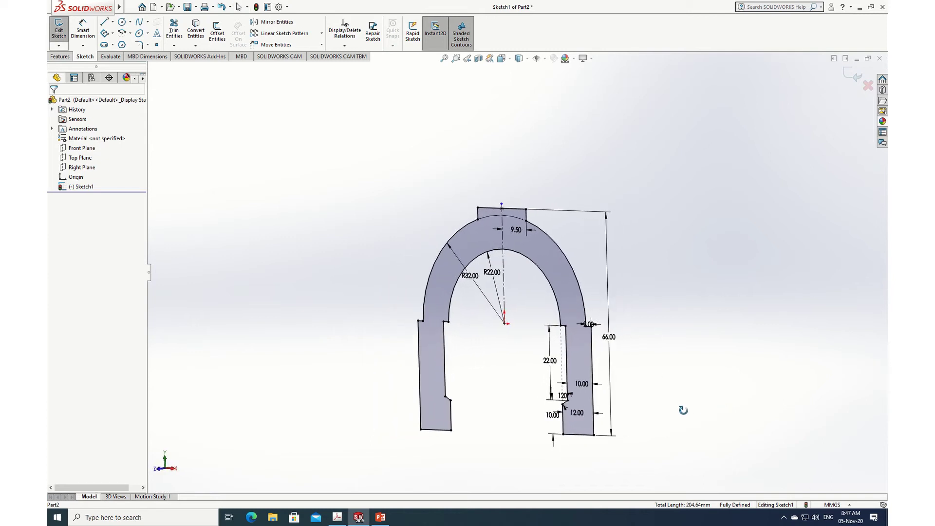
{"action": "left_click", "coordinate": [337, 517]}
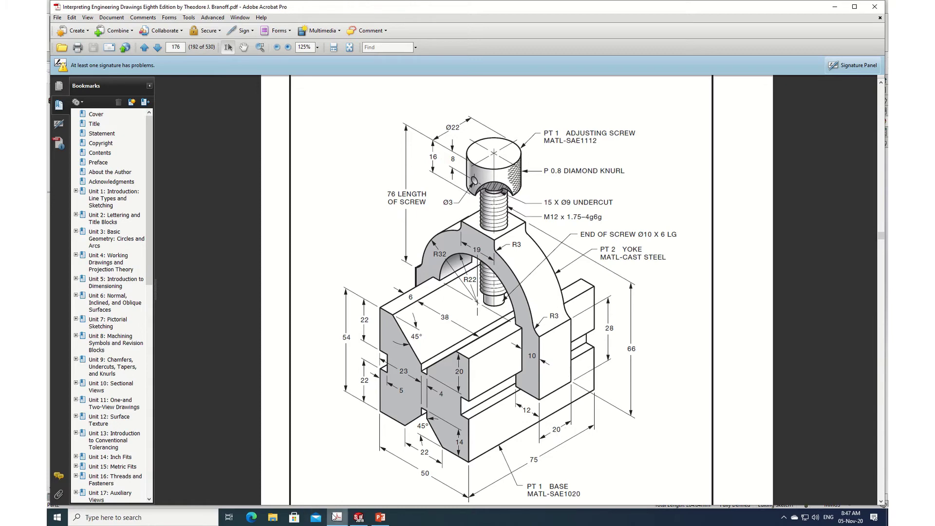
{"action": "left_click", "coordinate": [362, 520]}
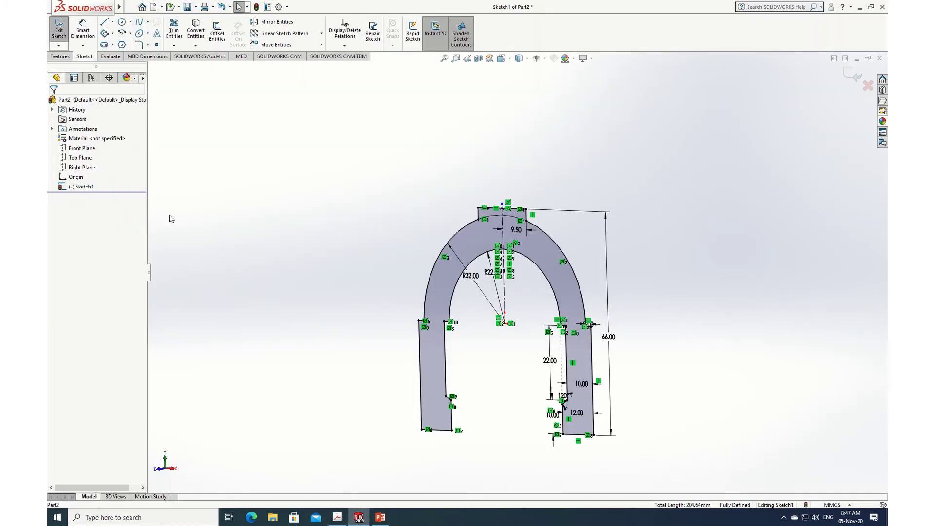
{"action": "left_click", "coordinate": [62, 58]}
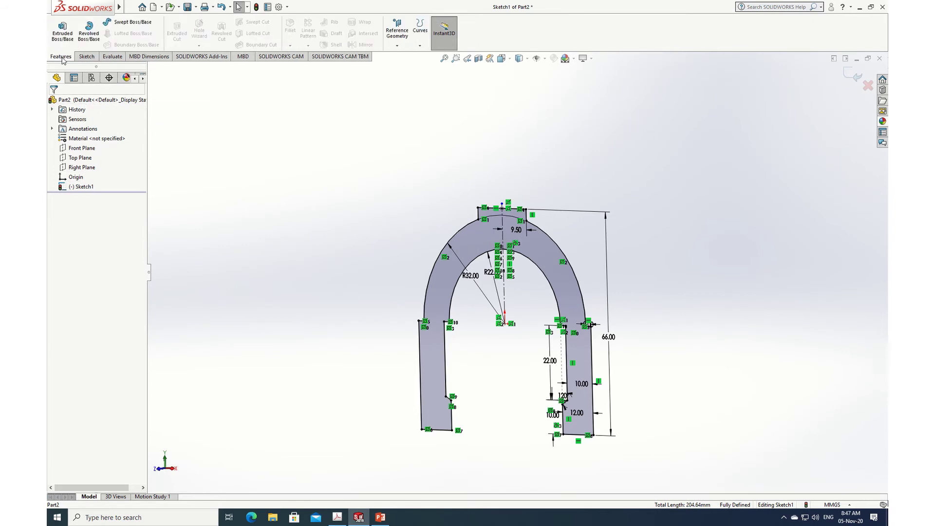
{"action": "left_click", "coordinate": [63, 30]}
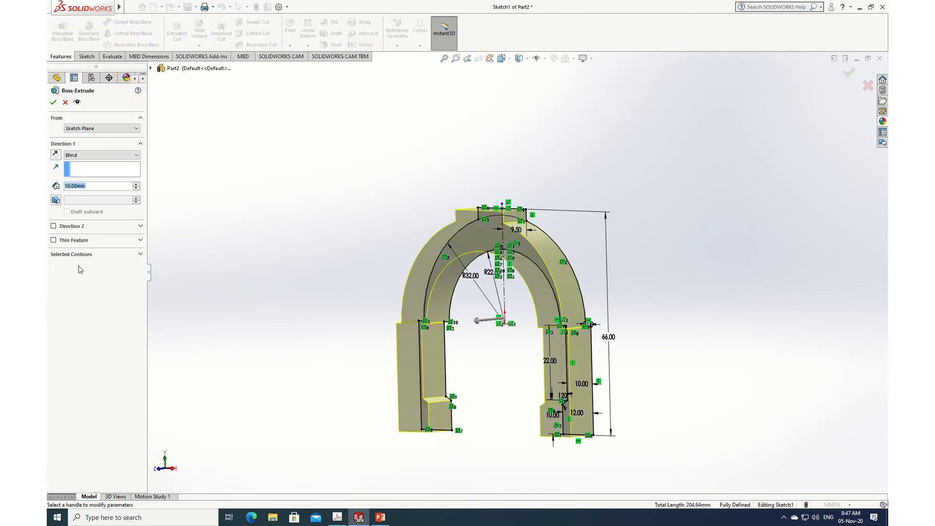
{"action": "type", "text": "20"}
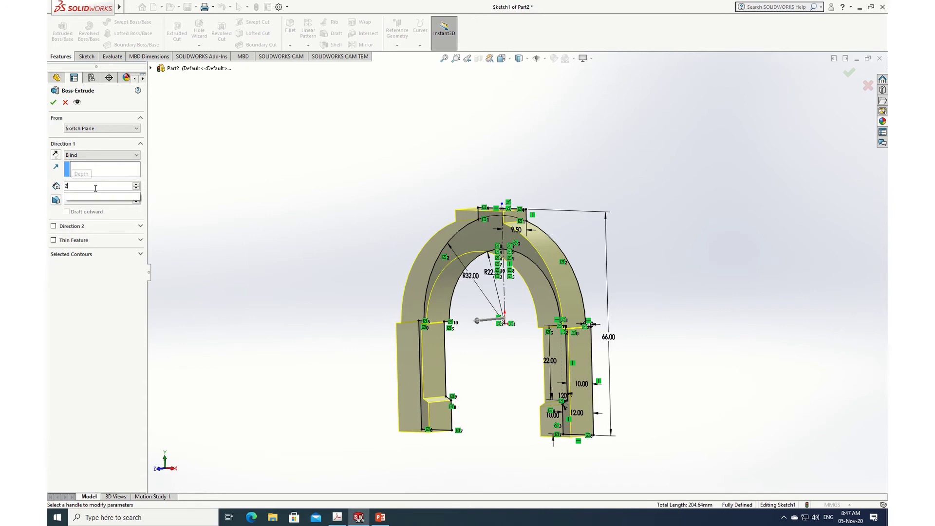
{"action": "key", "text": "Return"}
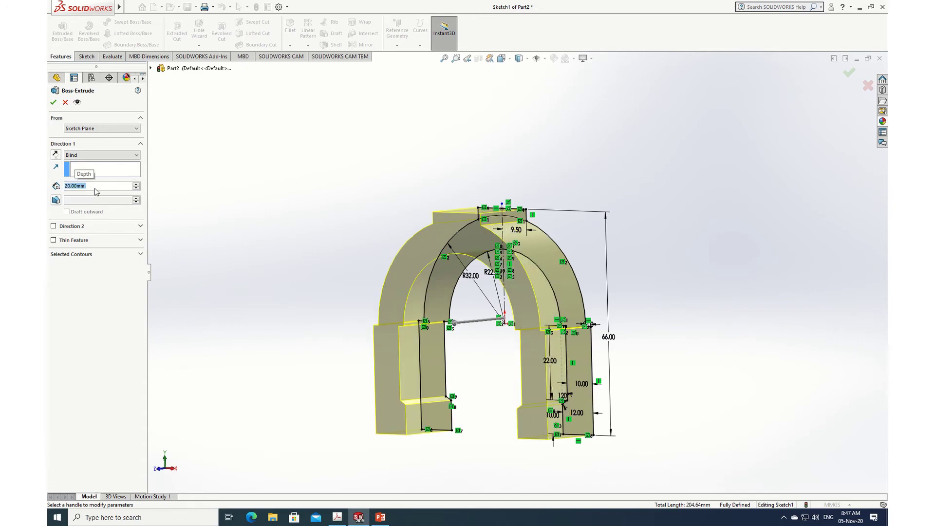
{"action": "left_click", "coordinate": [54, 104]}
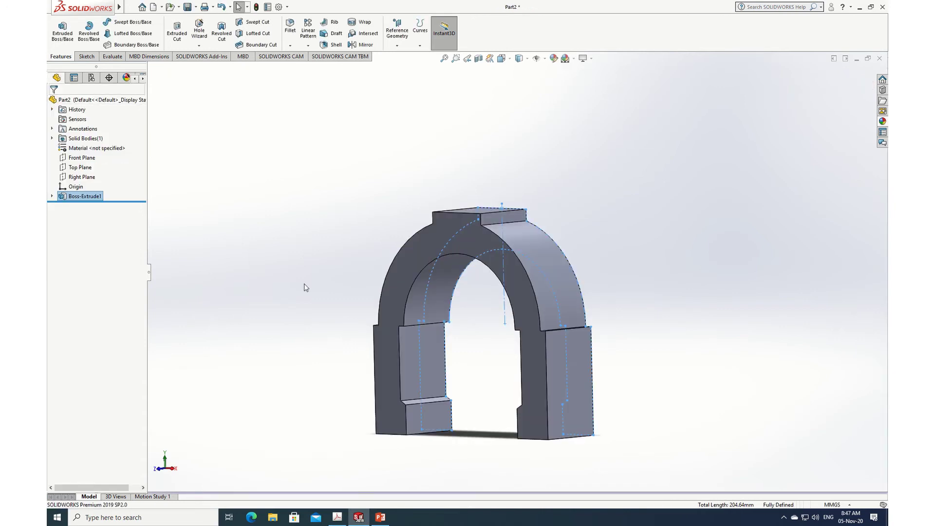
Open a new sketch on the flat face at the crown of the yoke, viewed normal to it
{"action": "mouse_move", "coordinate": [305, 287]}
{"action": "middle_mouse_down"}
{"action": "mouse_move", "coordinate": [317, 288]}
{"action": "mouse_move", "coordinate": [250, 320]}
{"action": "mouse_move", "coordinate": [267, 305]}
{"action": "mouse_move", "coordinate": [321, 297]}
{"action": "mouse_move", "coordinate": [340, 321]}
{"action": "mouse_move", "coordinate": [310, 297]}
{"action": "middle_mouse_up"}
{"action": "middle_click_drag", "start_coordinate": [349, 347], "coordinate": [358, 381]}
{"action": "left_click", "coordinate": [467, 285]}
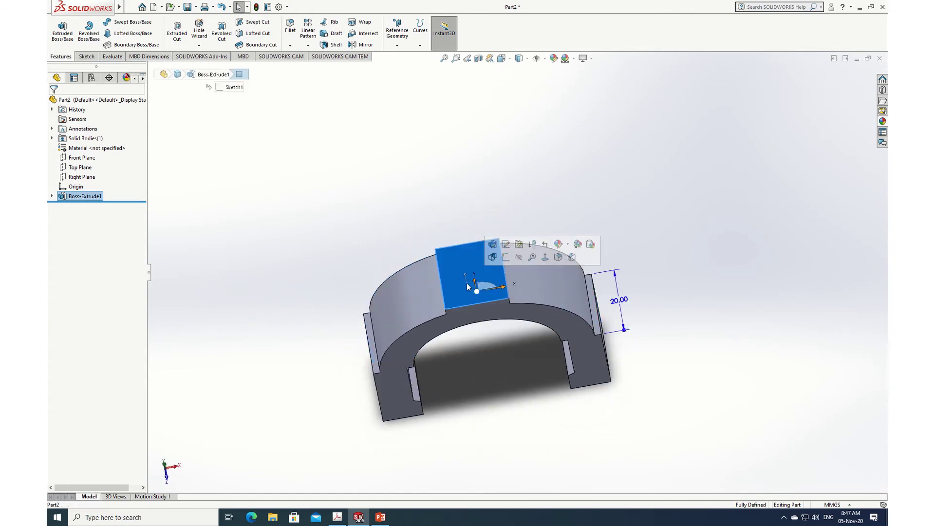
{"action": "left_click", "coordinate": [546, 256]}
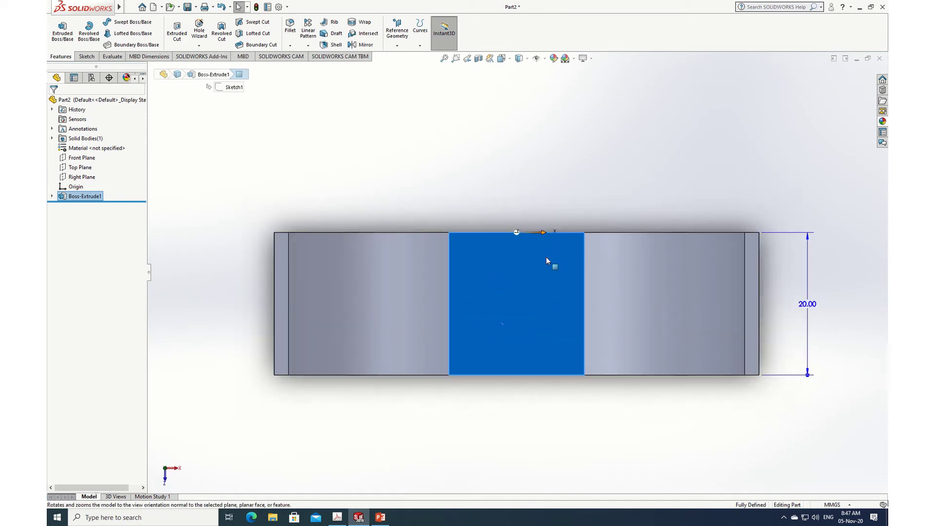
{"action": "left_click", "coordinate": [86, 56]}
{"action": "left_click", "coordinate": [488, 272]}
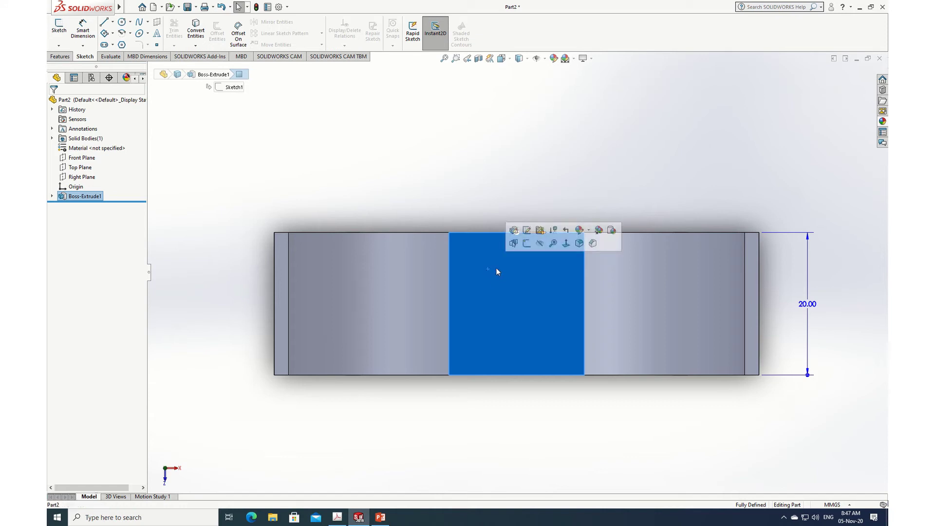
{"action": "left_click", "coordinate": [527, 244]}
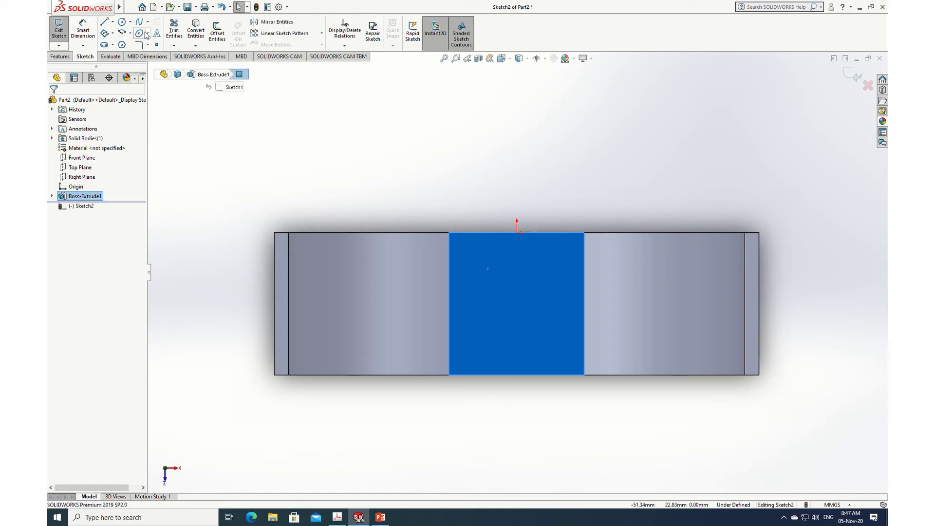
Sketch a circle with a radius of about 5 mm near the face's middle, centred vertically in line with the origin
{"action": "left_click", "coordinate": [121, 22]}
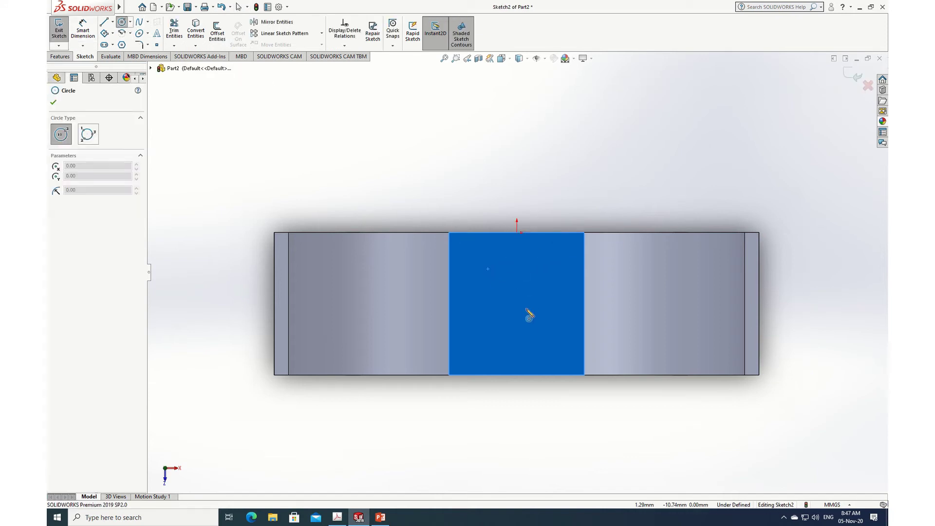
{"action": "left_click", "coordinate": [517, 305]}
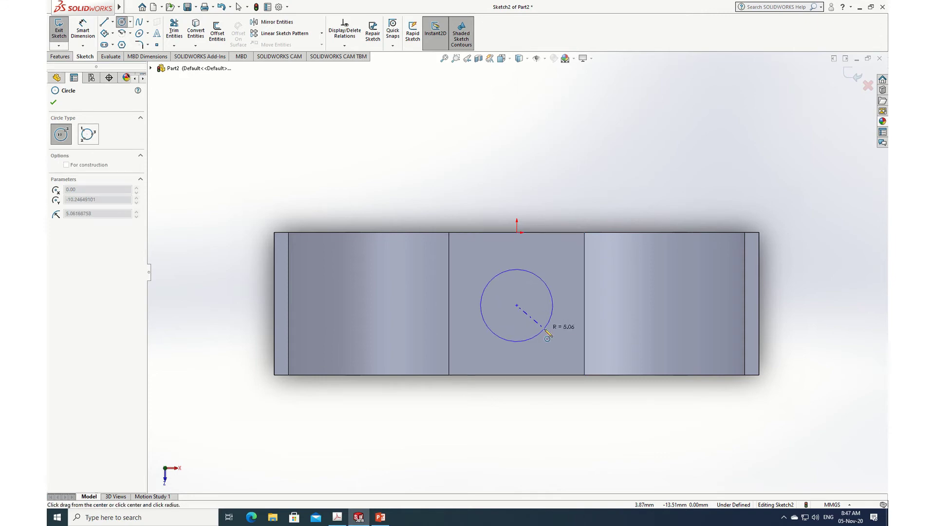
{"action": "left_click", "coordinate": [543, 331]}
{"action": "left_click", "coordinate": [53, 104]}
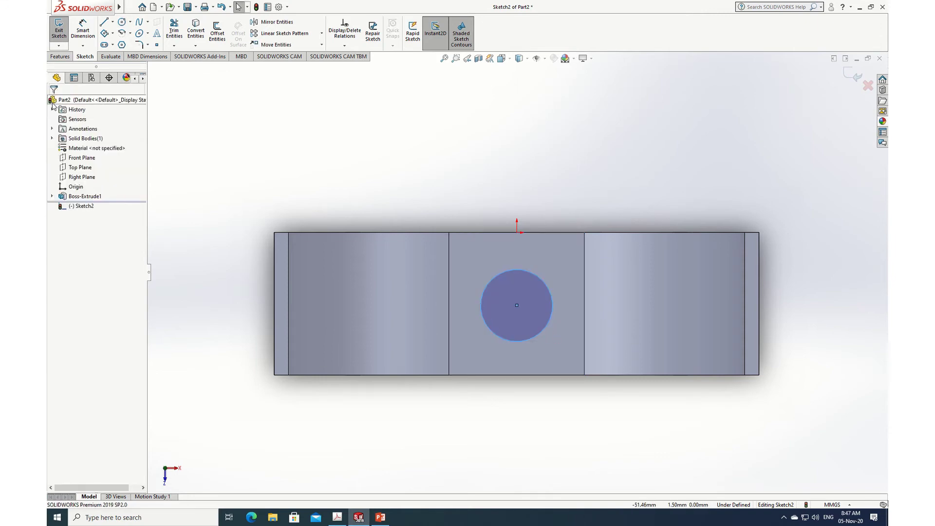
Check the yoke and adjusting screw in the PDF drawing and minimize the PDF and SOLIDWORKS windows to reveal the desktop
{"action": "left_click", "coordinate": [337, 517]}
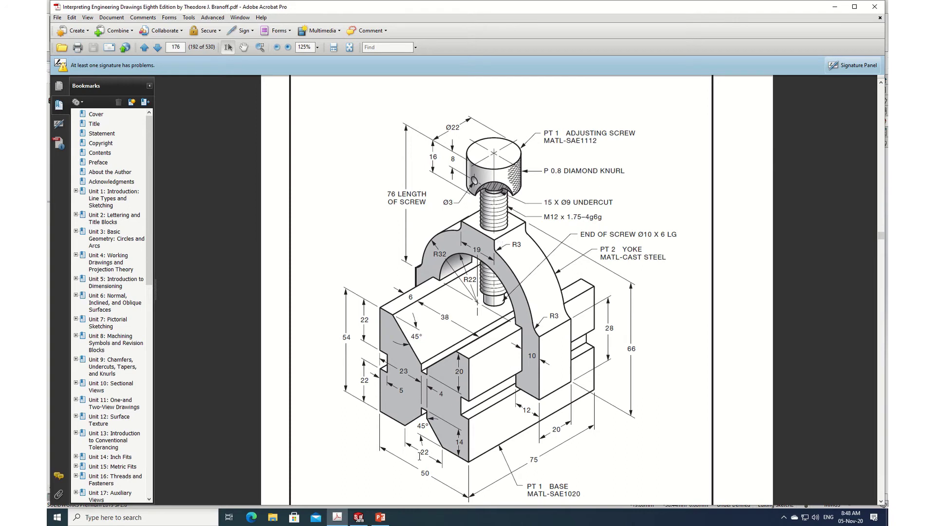
{"action": "mouse_move", "coordinate": [874, 15]}
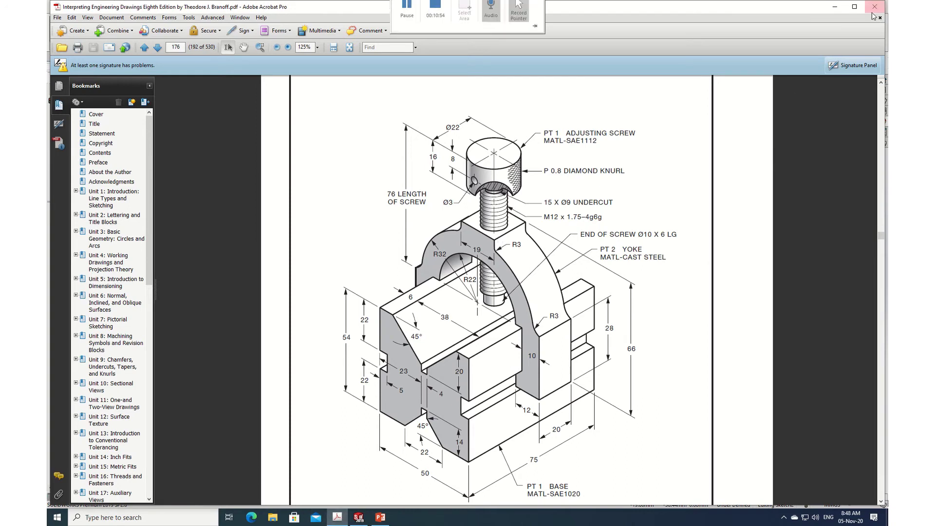
{"action": "left_click", "coordinate": [833, 7]}
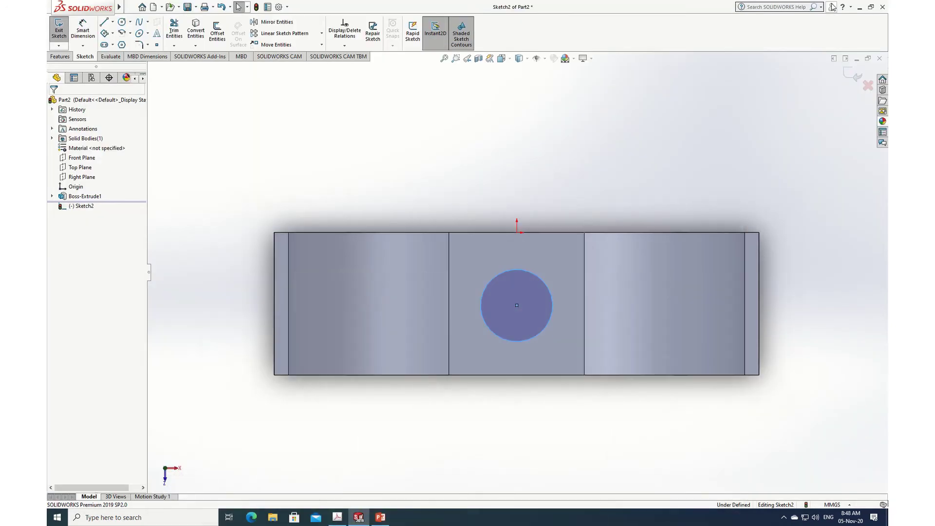
{"action": "left_click", "coordinate": [861, 7]}
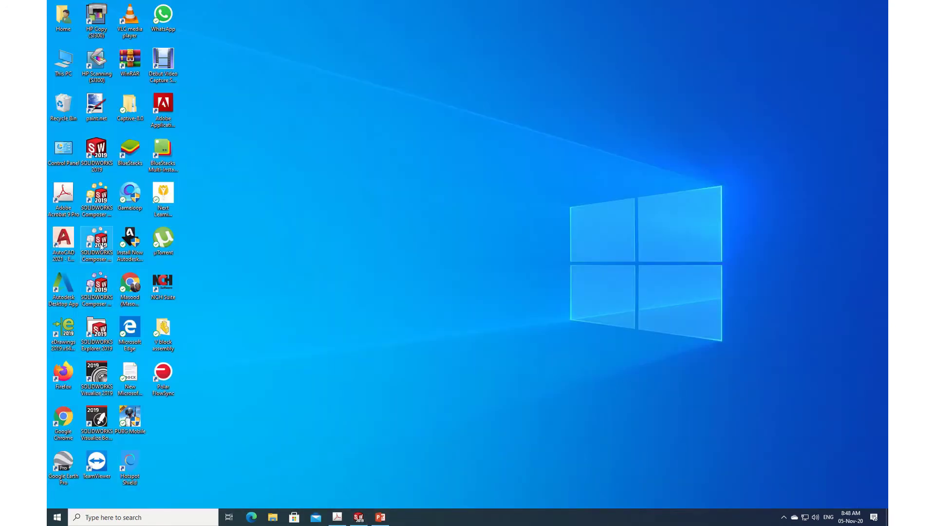
Search Google in Chrome for "iso metric tap drill sizes", examine the M12 row in the Engineers Edge table, and return to SOLIDWORKS
{"action": "double_click", "coordinate": [130, 287]}
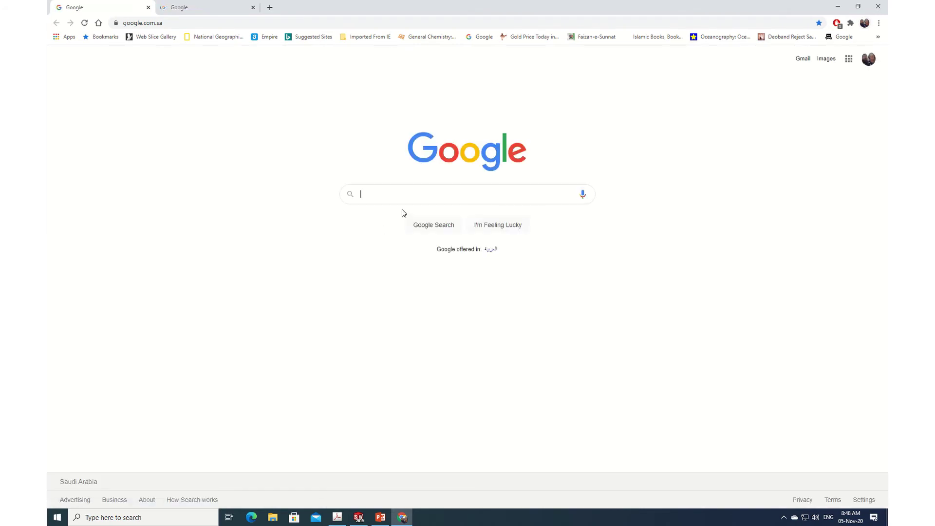
{"action": "type", "text": "iso"}
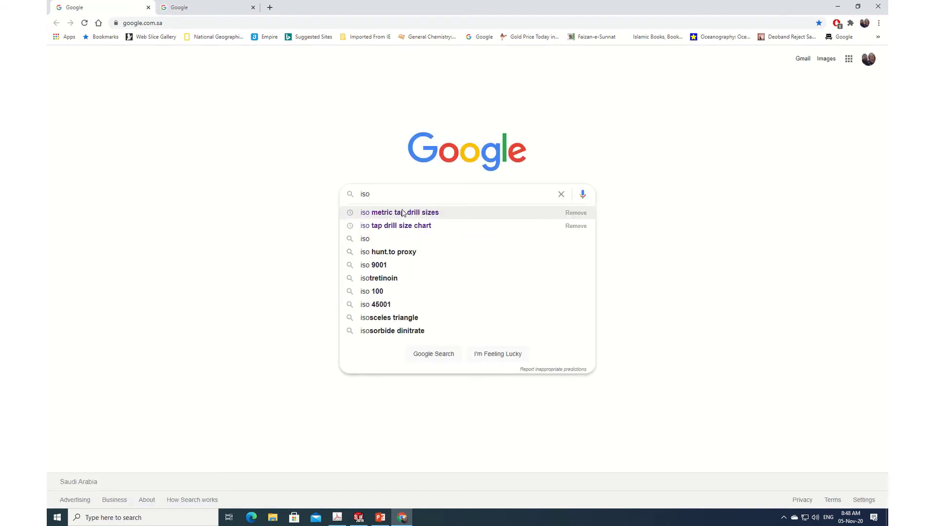
{"action": "left_click", "coordinate": [402, 213]}
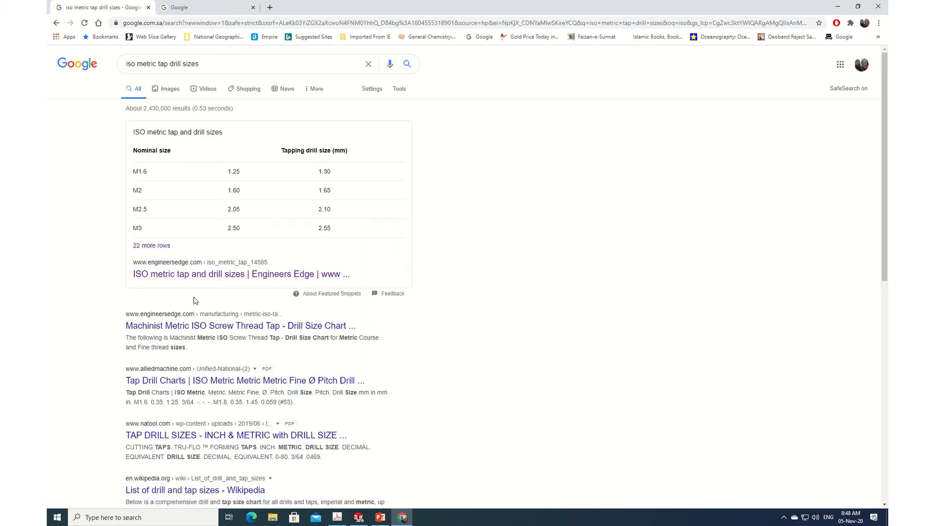
{"action": "left_click", "coordinate": [194, 275]}
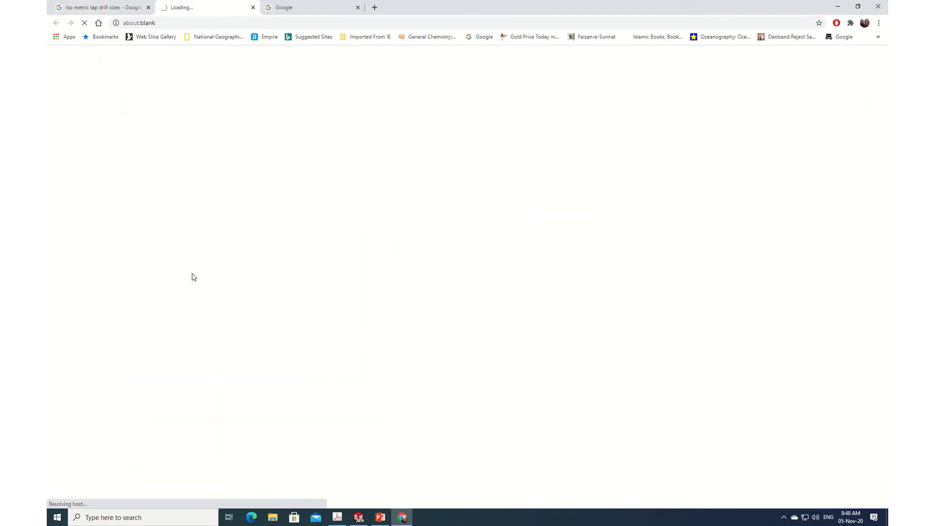
{"action": "scroll", "coordinate": [330, 359], "scroll_direction": "down", "scroll_amount": 3}
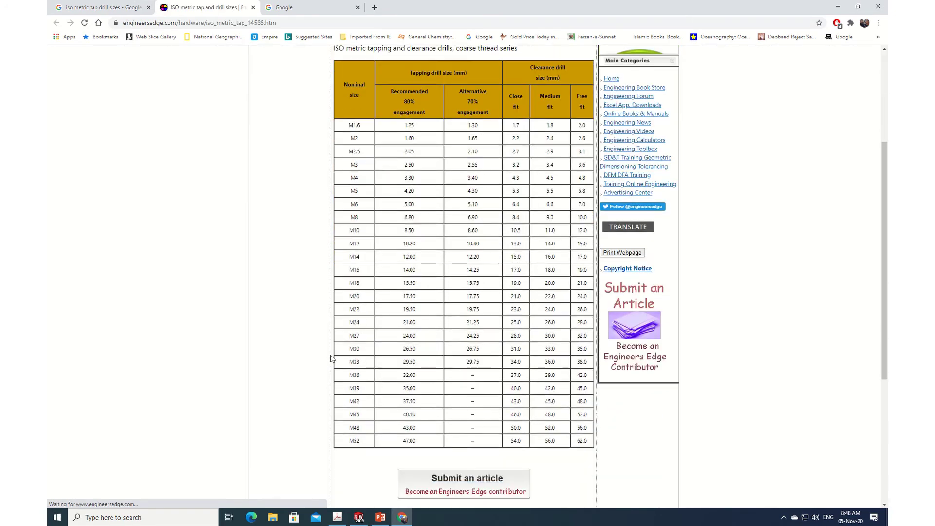
{"action": "scroll", "coordinate": [331, 359], "scroll_direction": "down", "scroll_amount": 1}
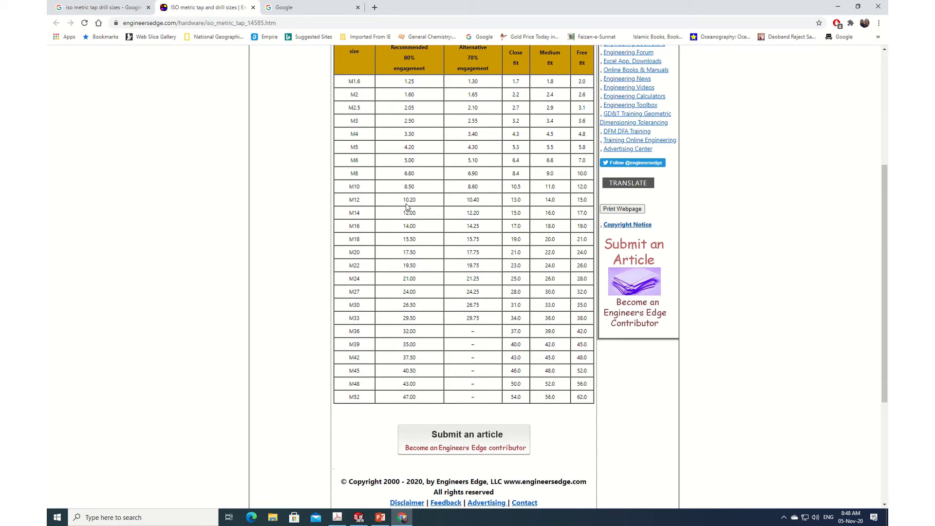
{"action": "left_click", "coordinate": [838, 7]}
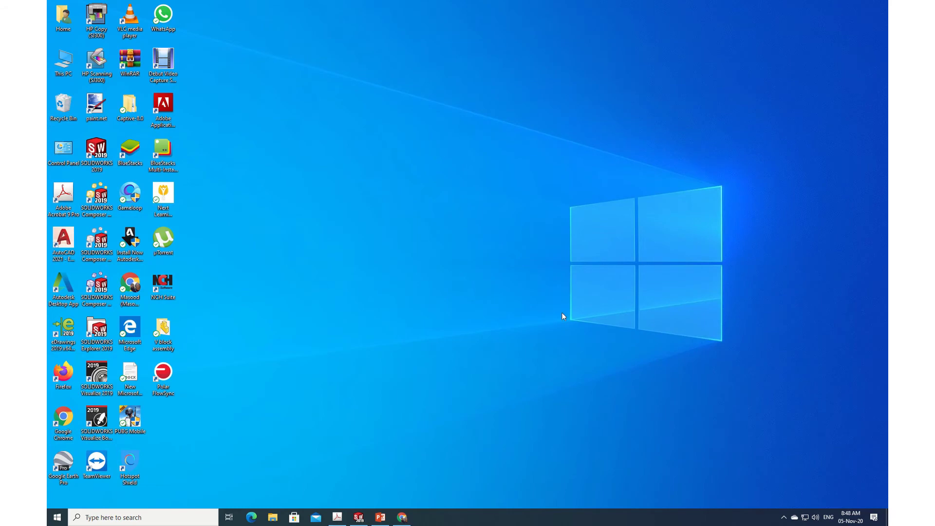
{"action": "left_click", "coordinate": [358, 517]}
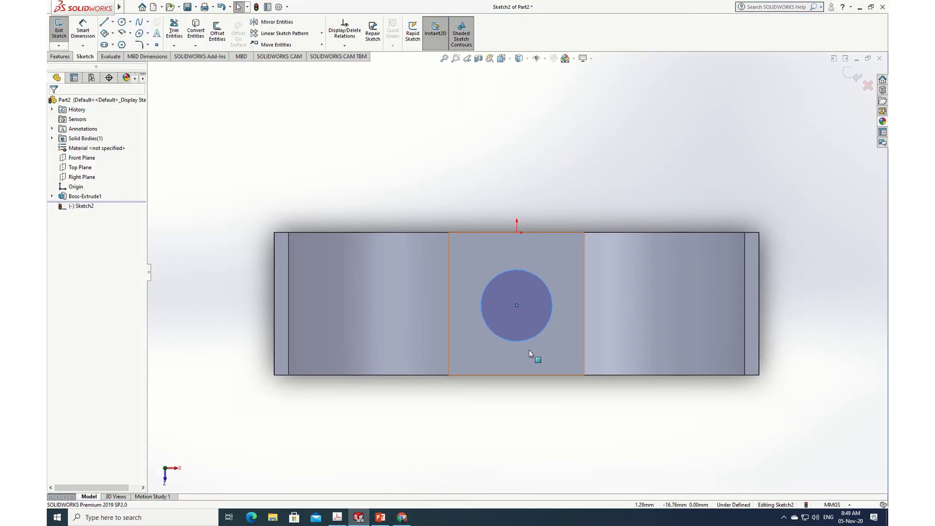
Dimension the circle on the yoke's crown face with a diameter of 10.2 mm
{"action": "left_click", "coordinate": [82, 30]}
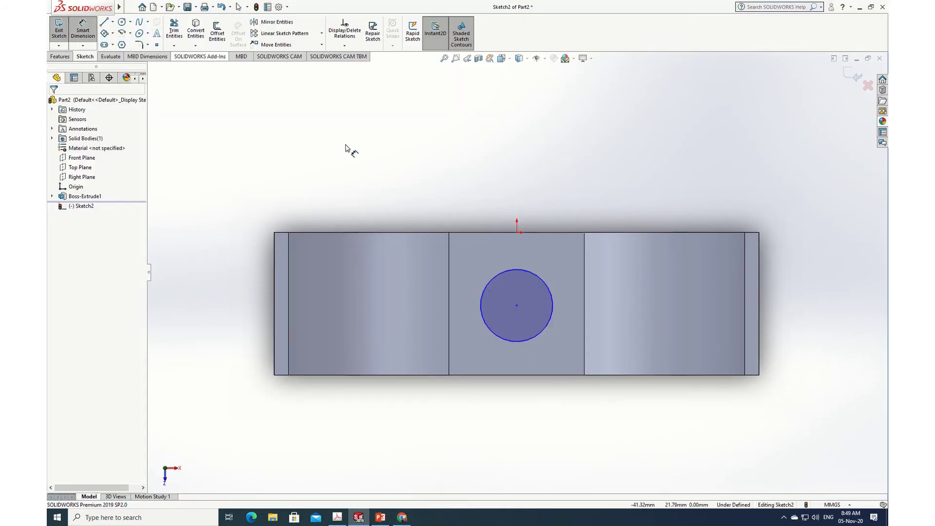
{"action": "left_click", "coordinate": [539, 275]}
{"action": "left_click", "coordinate": [566, 265]}
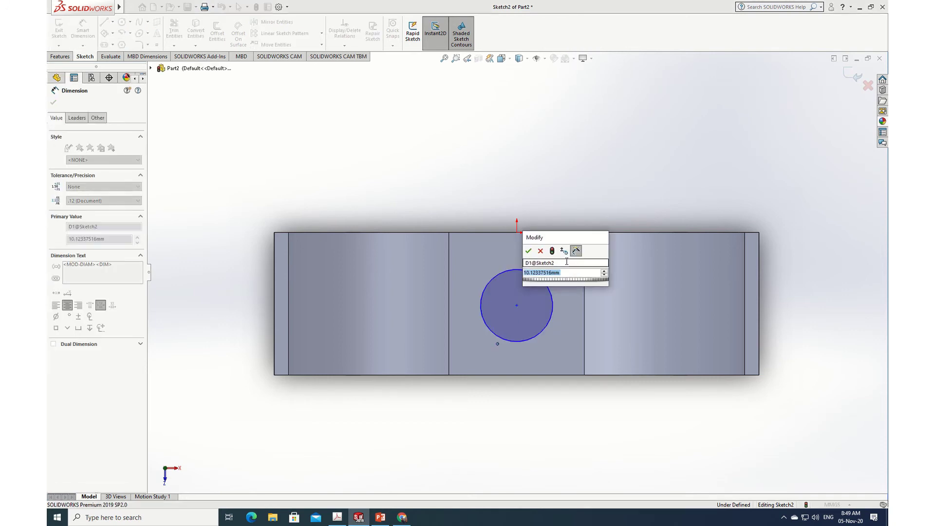
{"action": "type", "text": "10.2"}
{"action": "key", "text": "Return"}
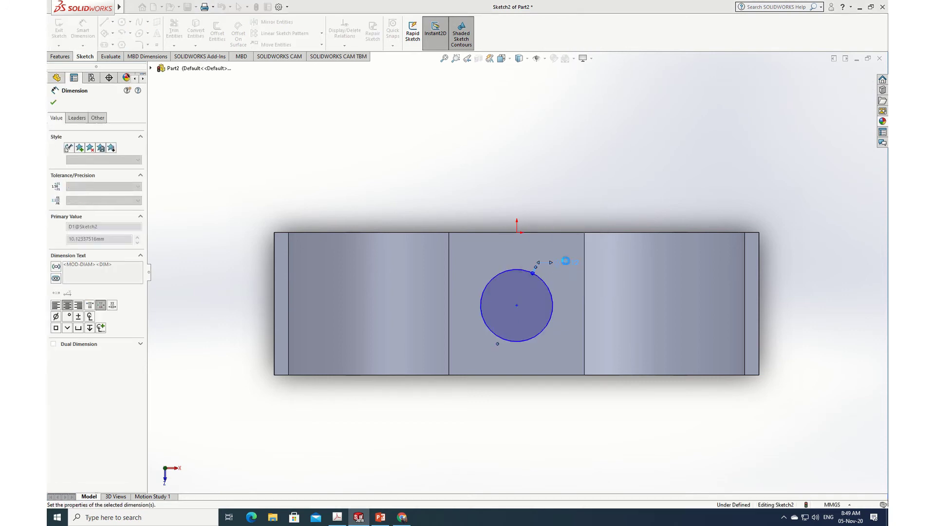
{"action": "left_click", "coordinate": [53, 101]}
Cut the 10.2 mm circle through the yoke's crown with an Extruded Cut using the Up To Next end condition
{"action": "middle_click_drag", "start_coordinate": [534, 434], "coordinate": [536, 329]}
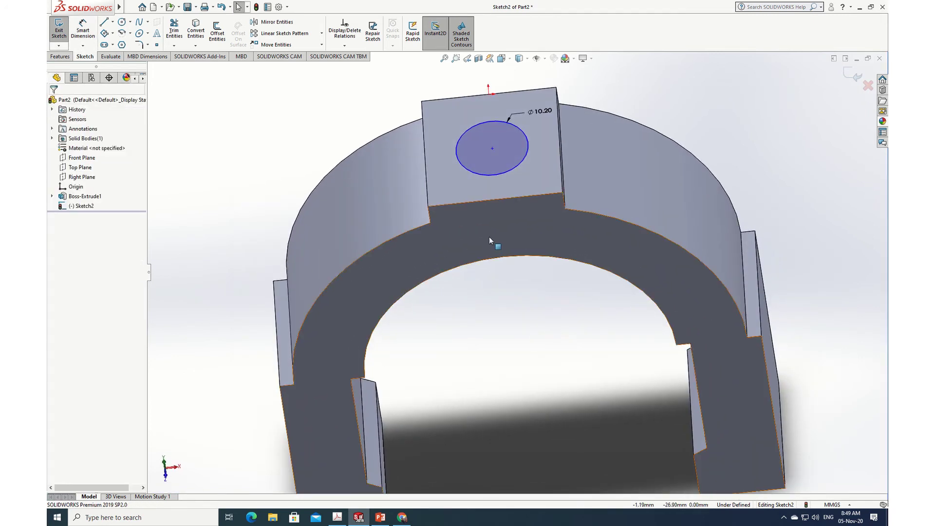
{"action": "left_click", "coordinate": [57, 56]}
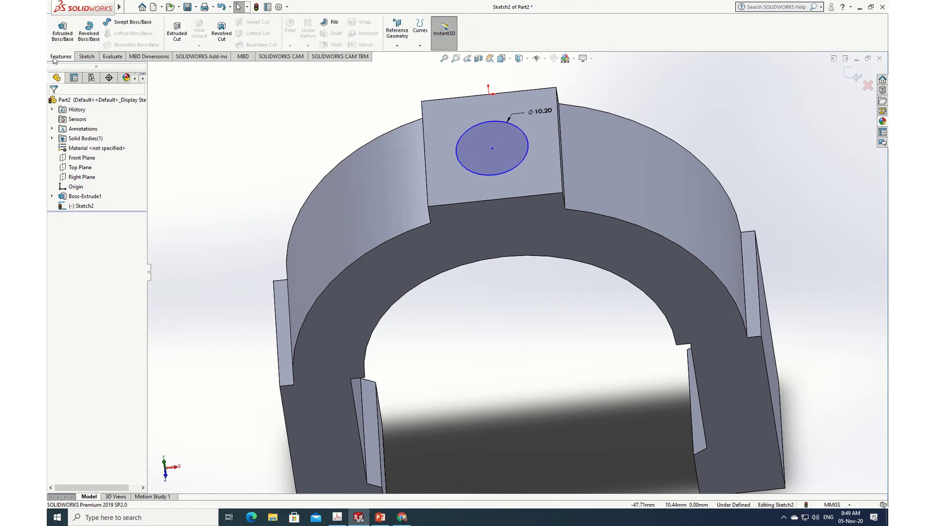
{"action": "left_click", "coordinate": [178, 37]}
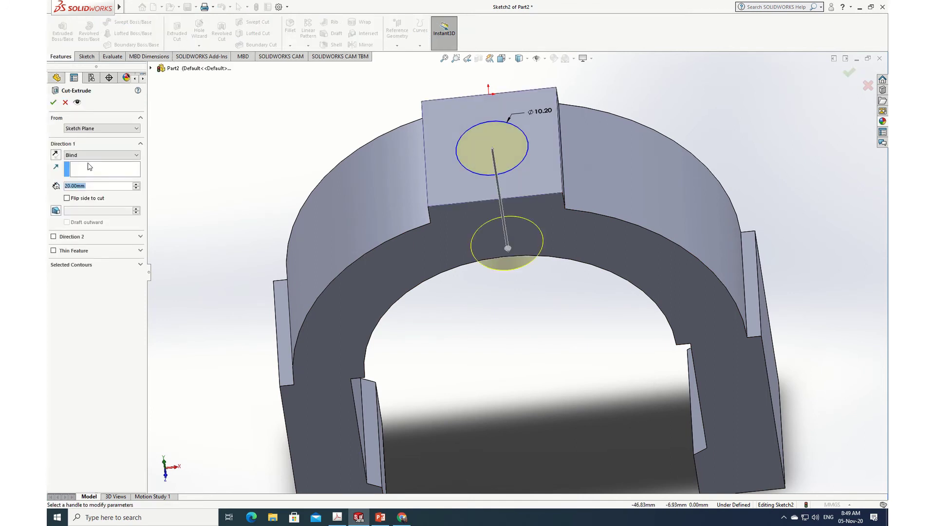
{"action": "left_click", "coordinate": [138, 156]}
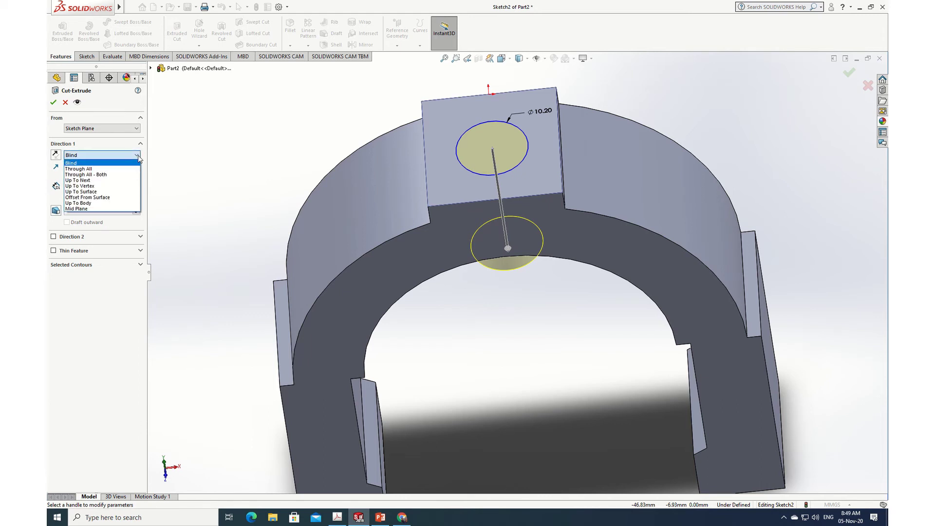
{"action": "left_click", "coordinate": [95, 180]}
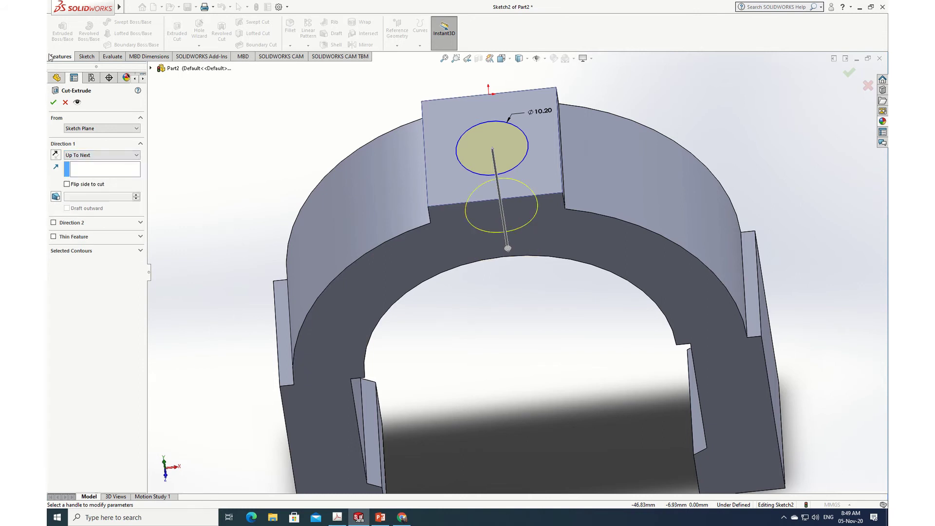
{"action": "left_click", "coordinate": [54, 102]}
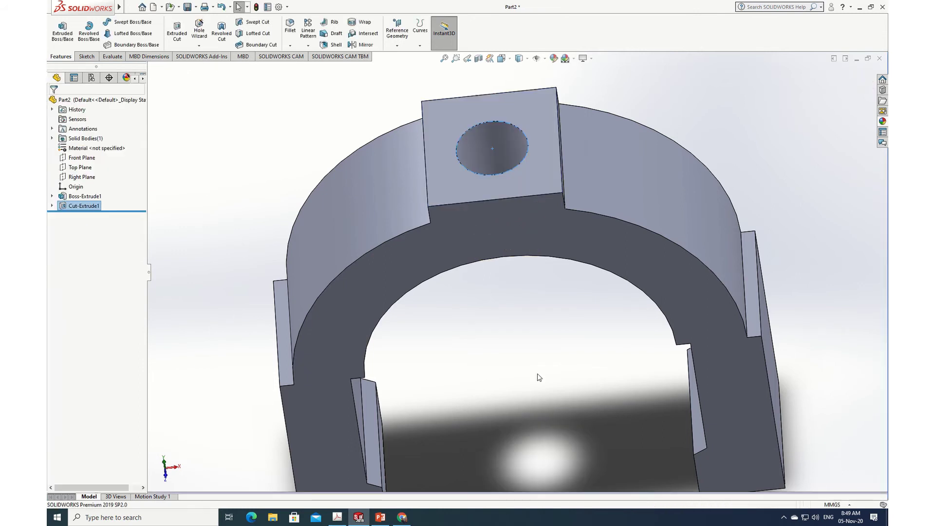
Create a reference axis through the screw hole from its cylindrical face
{"action": "middle_click_drag", "start_coordinate": [455, 333], "coordinate": [447, 252]}
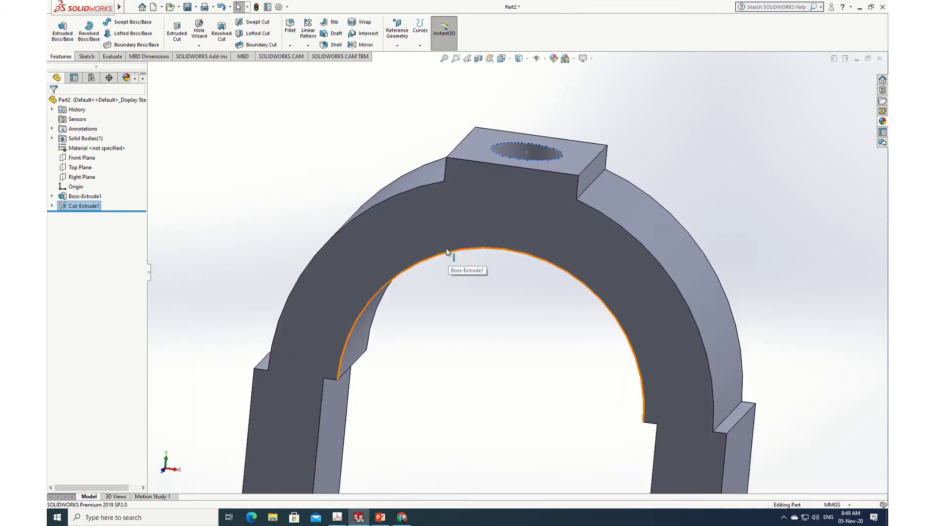
{"action": "left_click", "coordinate": [398, 47]}
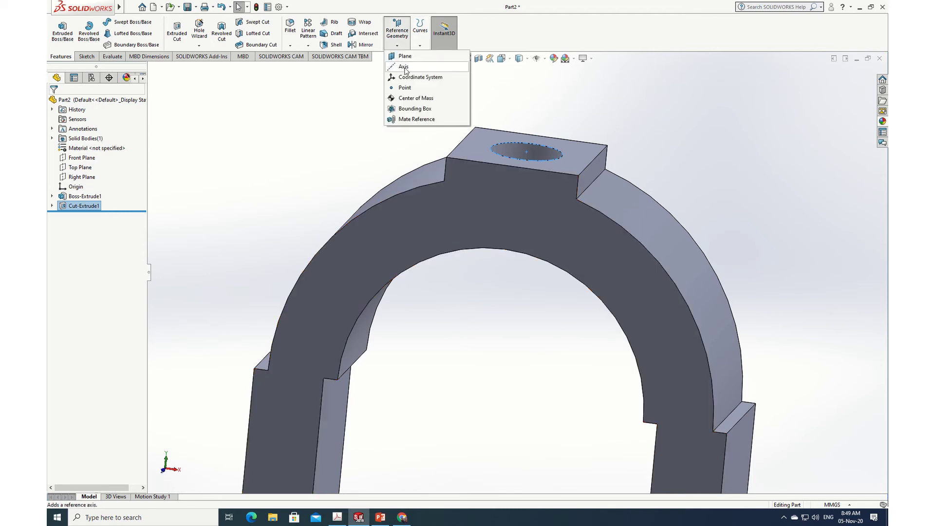
{"action": "left_click", "coordinate": [403, 67]}
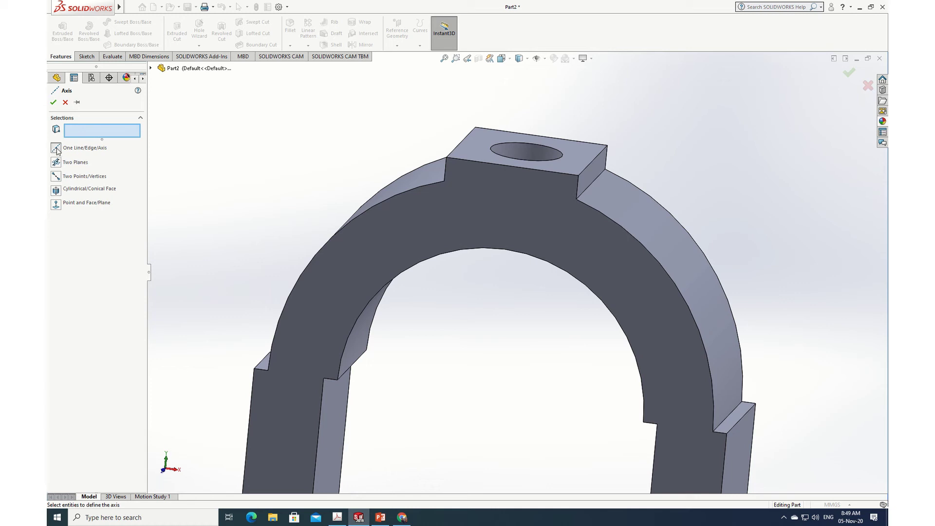
{"action": "left_click", "coordinate": [510, 149]}
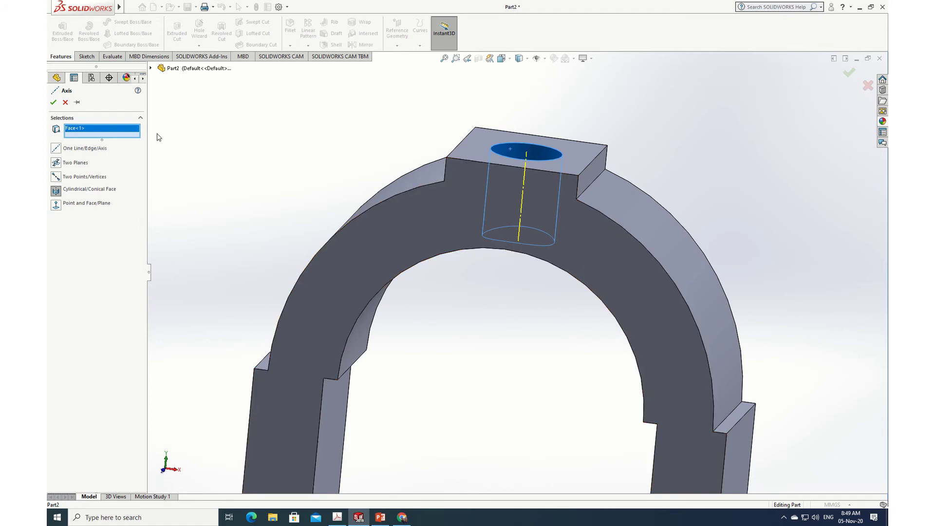
{"action": "left_click", "coordinate": [53, 102]}
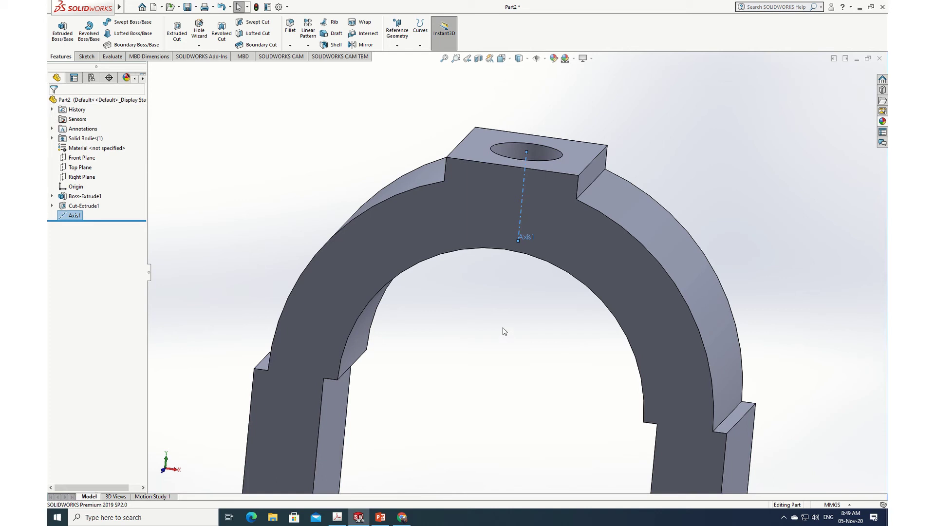
Start a Thread feature on the screw hole and select the hole's upper circular edge as the thread location
{"action": "middle_click_drag", "start_coordinate": [503, 331], "coordinate": [504, 405]}
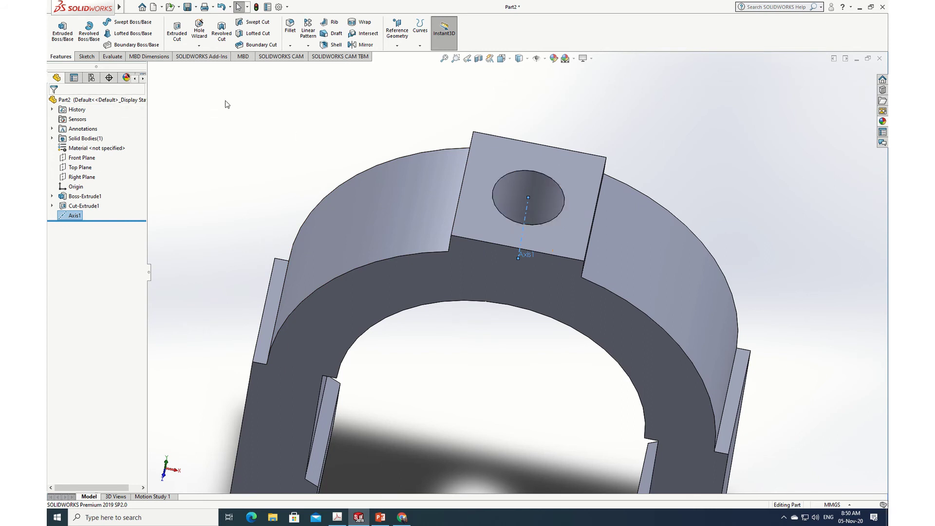
{"action": "left_click", "coordinate": [200, 46]}
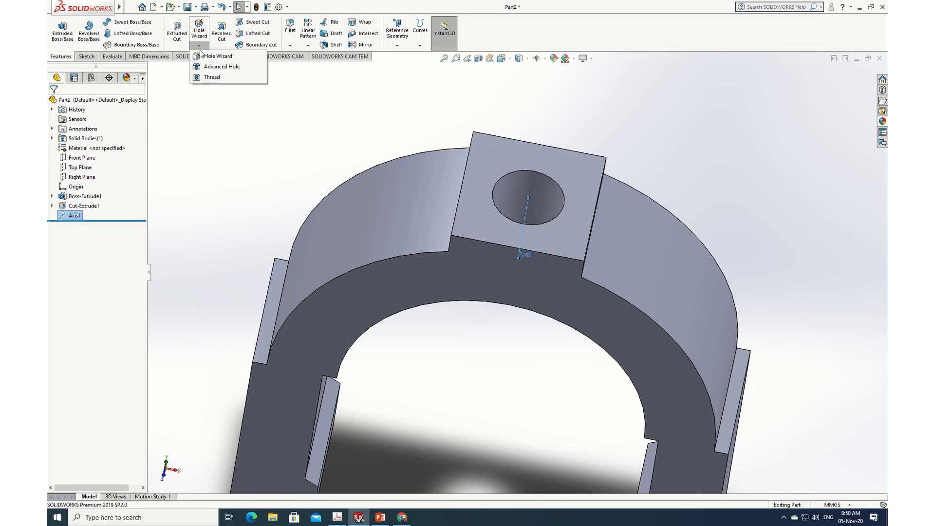
{"action": "left_click", "coordinate": [212, 78]}
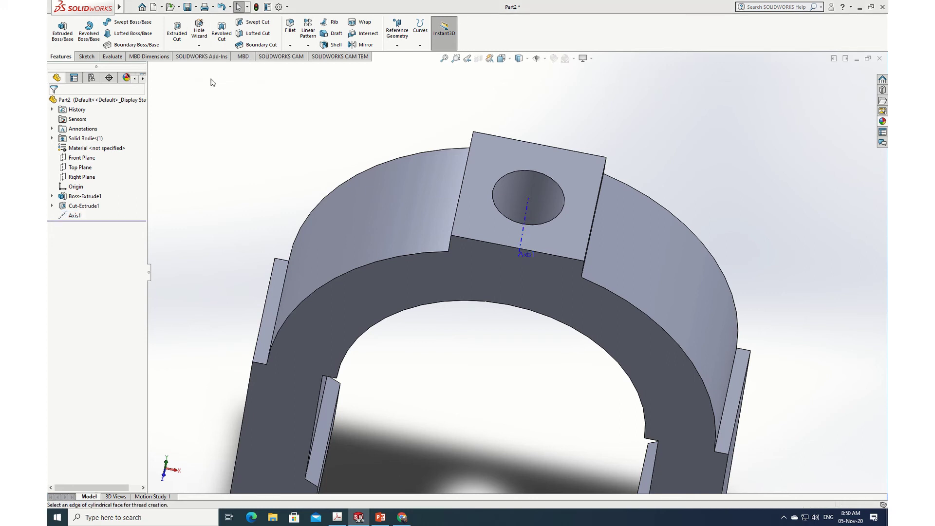
{"action": "left_click", "coordinate": [519, 270]}
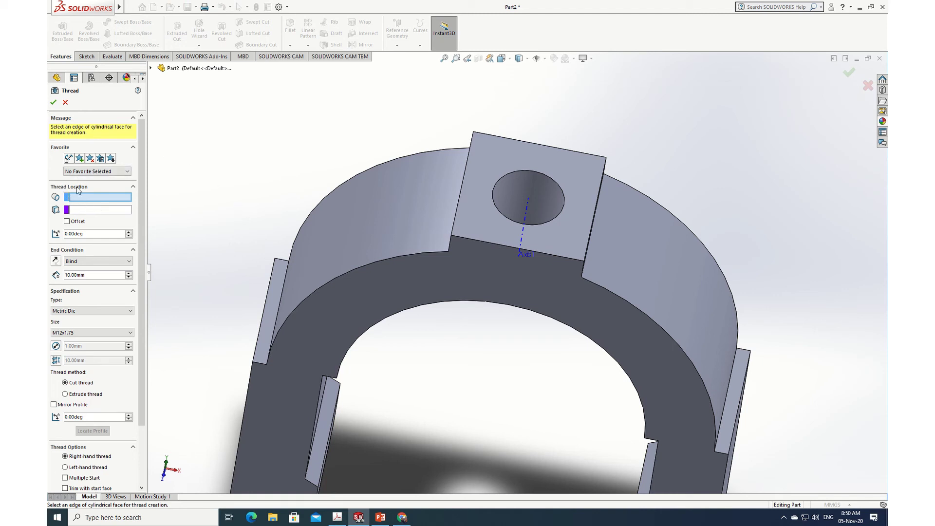
{"action": "left_click", "coordinate": [502, 177]}
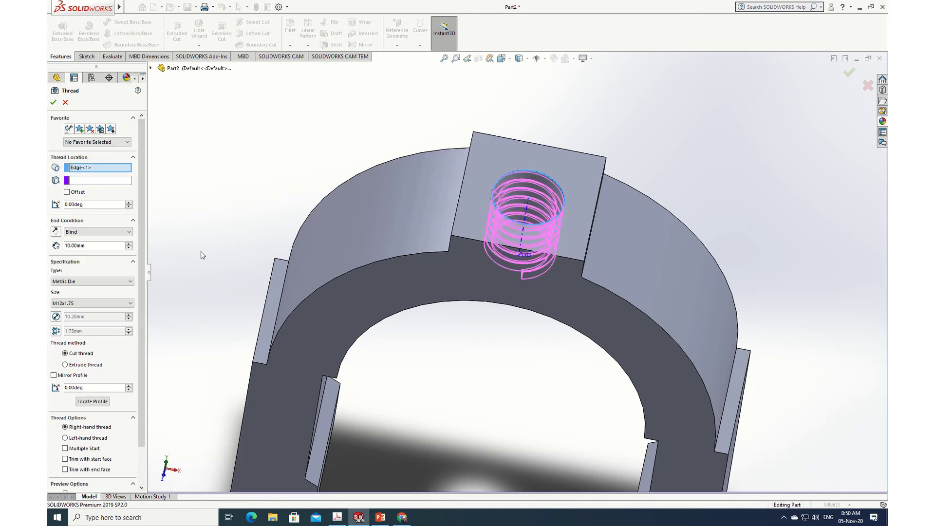
Keep the thread's Blind end condition, check the screw in the PDF drawing and set the thread depth to 15 mm
{"action": "left_click", "coordinate": [130, 232]}
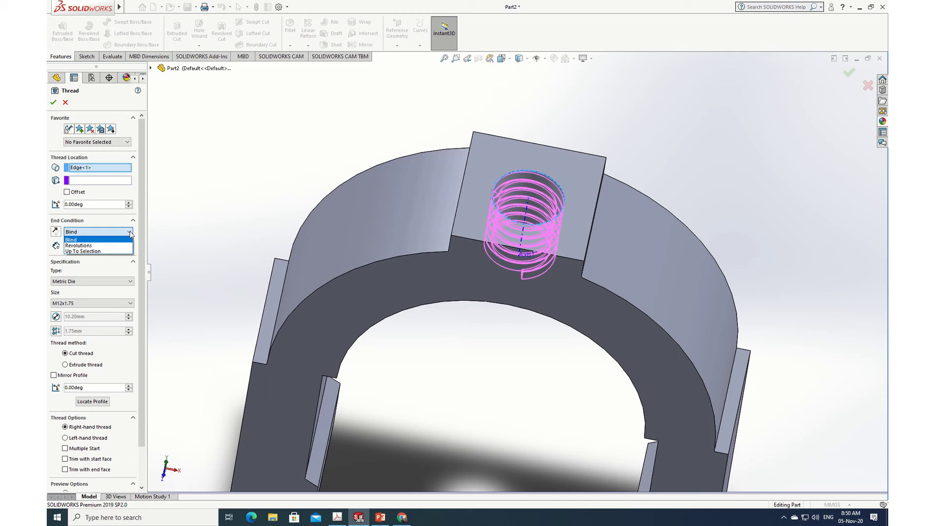
{"action": "left_click", "coordinate": [131, 234]}
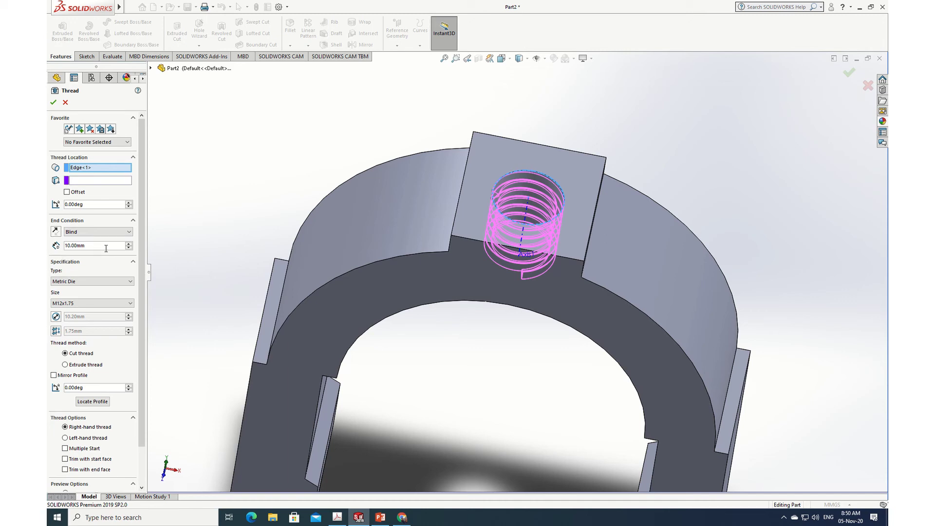
{"action": "left_click", "coordinate": [336, 517]}
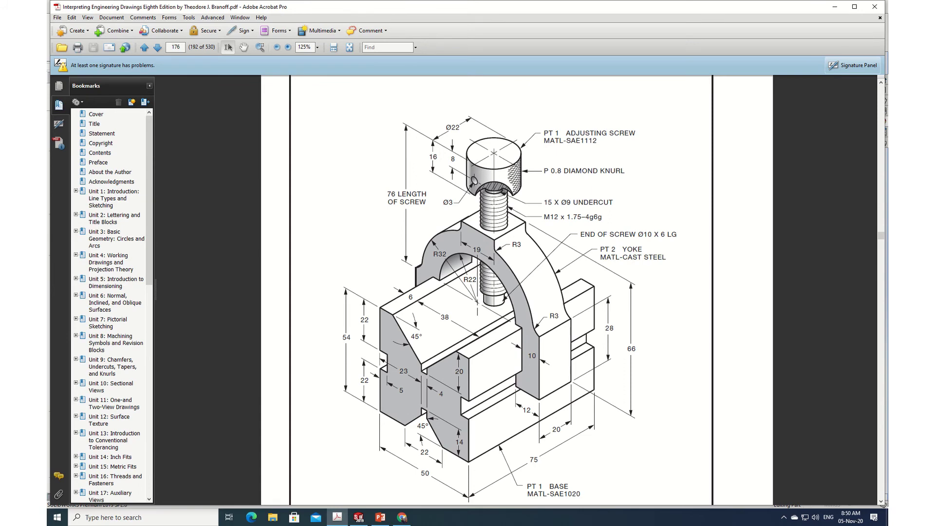
{"action": "left_click", "coordinate": [358, 518]}
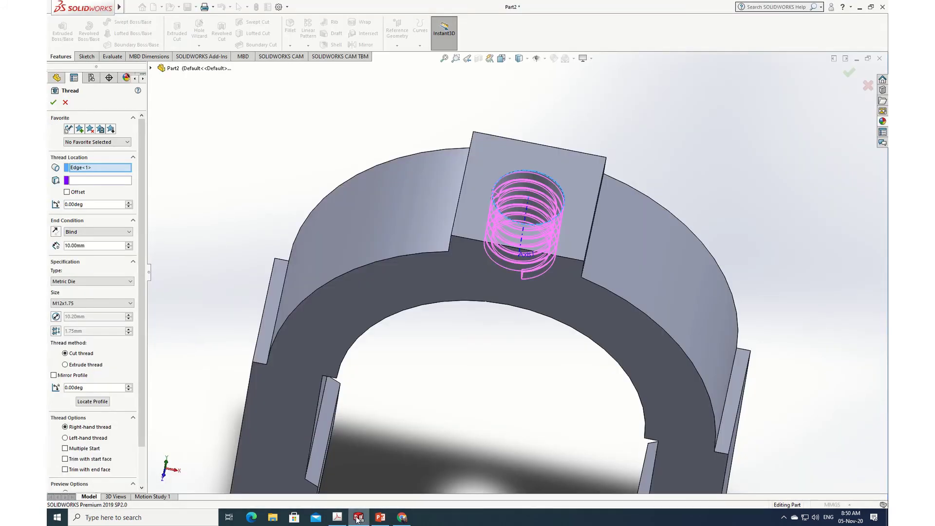
{"action": "left_click", "coordinate": [91, 246]}
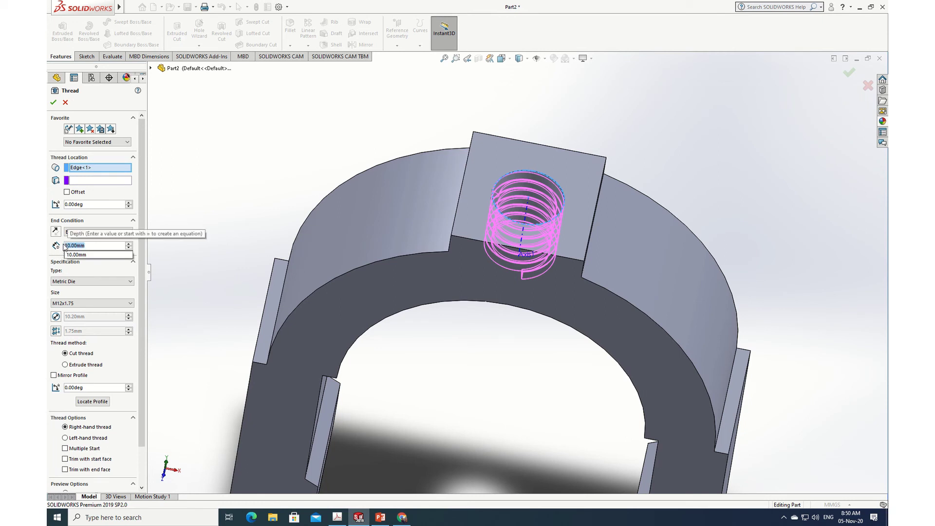
{"action": "type", "text": "15"}
{"action": "key", "text": "Return"}
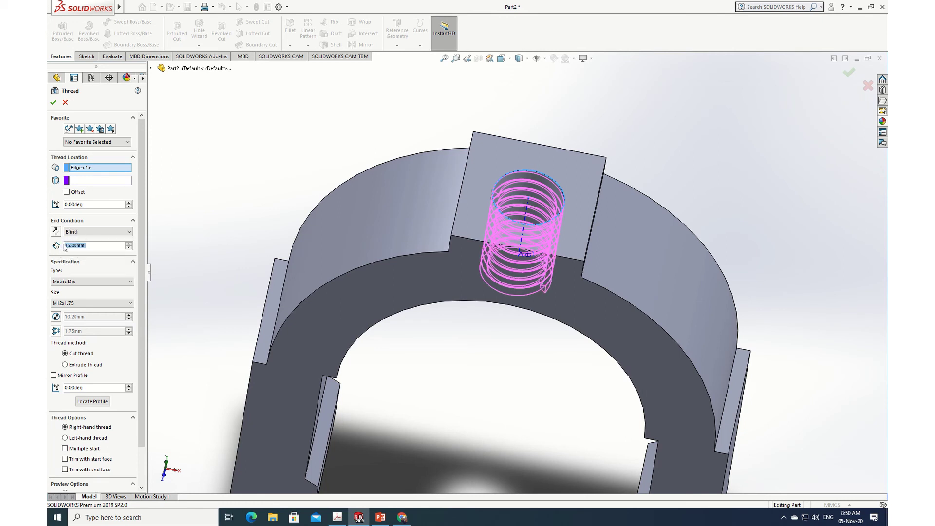
Try thread depths of 20 mm and 35 mm in the preview and return the depth to 15 mm
{"action": "scroll", "coordinate": [122, 246], "scroll_direction": "up", "scroll_amount": 1}
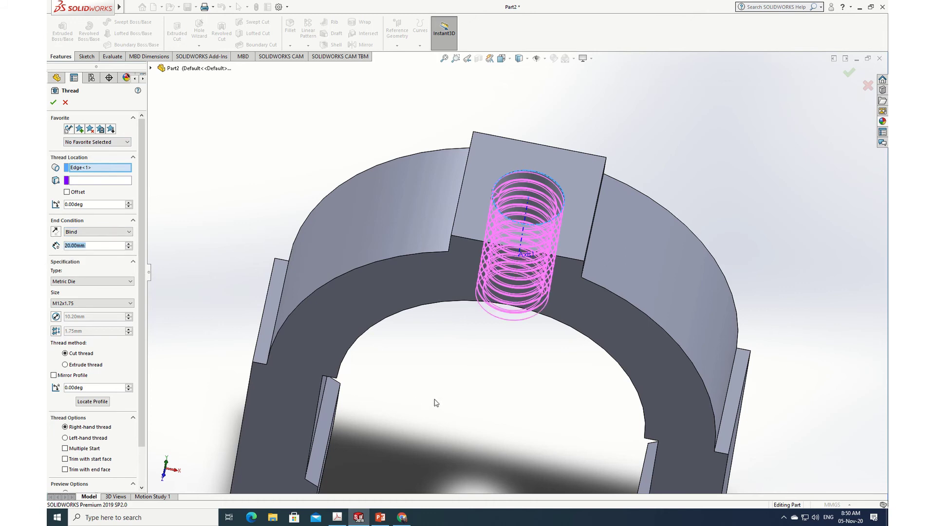
{"action": "middle_click_drag", "start_coordinate": [458, 403], "coordinate": [450, 296]}
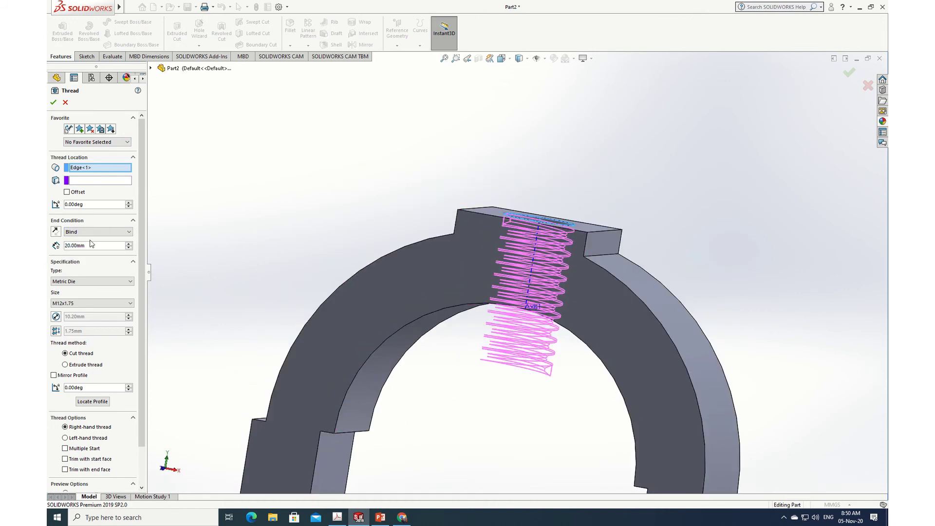
{"action": "left_click", "coordinate": [103, 247]}
{"action": "left_click", "coordinate": [103, 248]}
{"action": "double_click", "coordinate": [103, 246]}
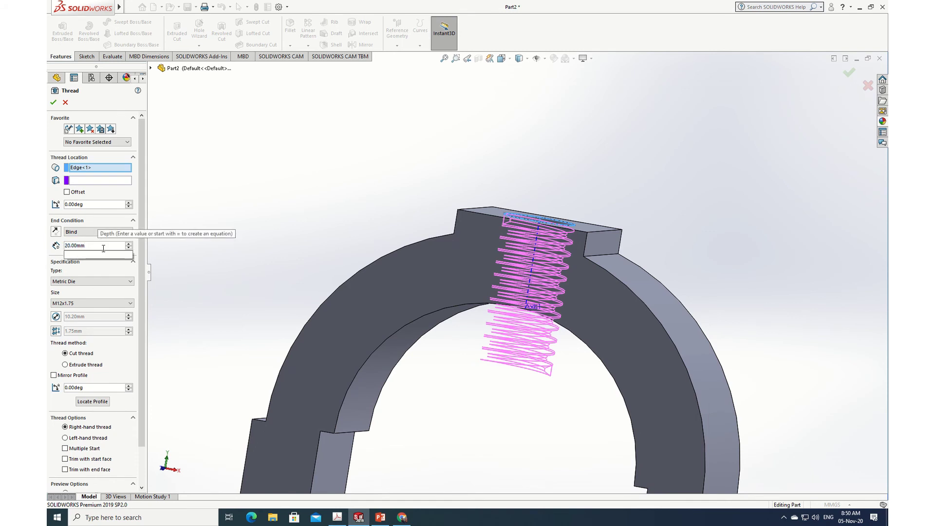
{"action": "type", "text": "35"}
{"action": "key", "text": "Return"}
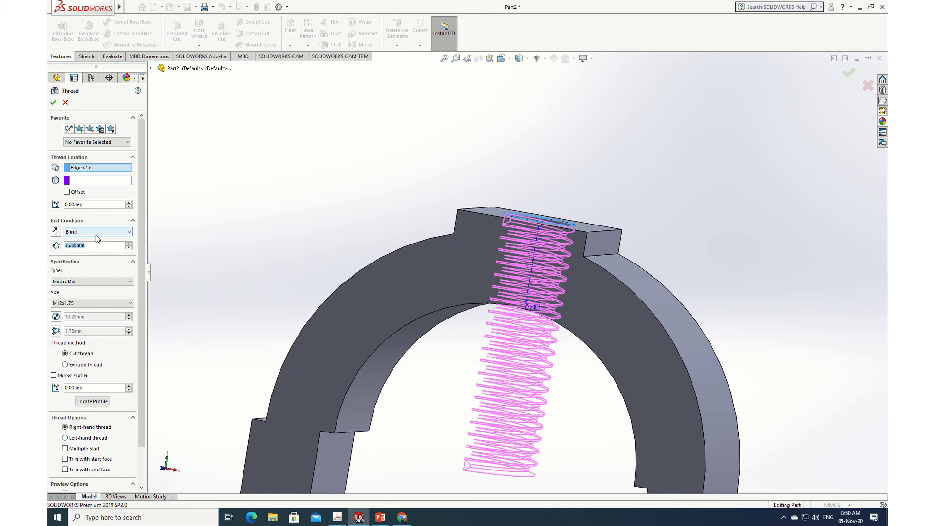
{"action": "type", "text": "15"}
{"action": "key", "text": "Return"}
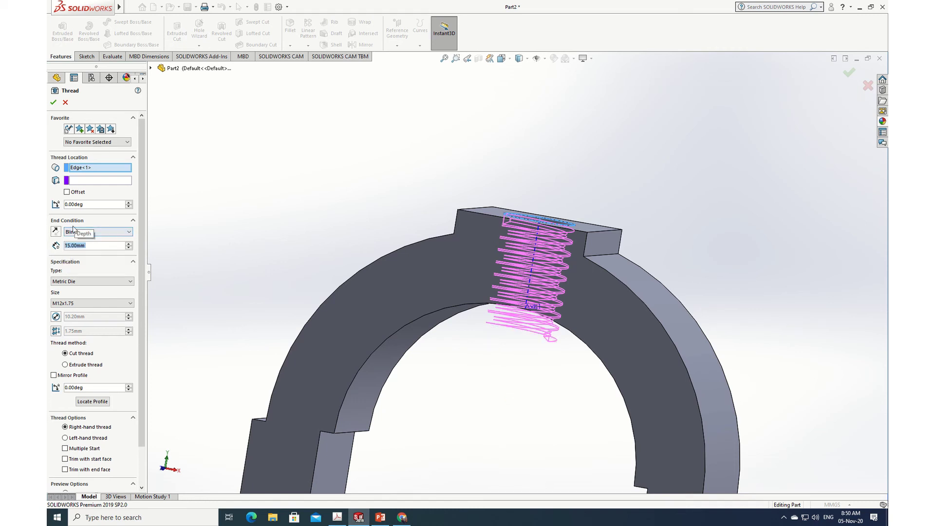
Set the thread type to Metric Tap and its size to M12x1.75, checking the thread callout in the PDF drawing
{"action": "left_click", "coordinate": [130, 282]}
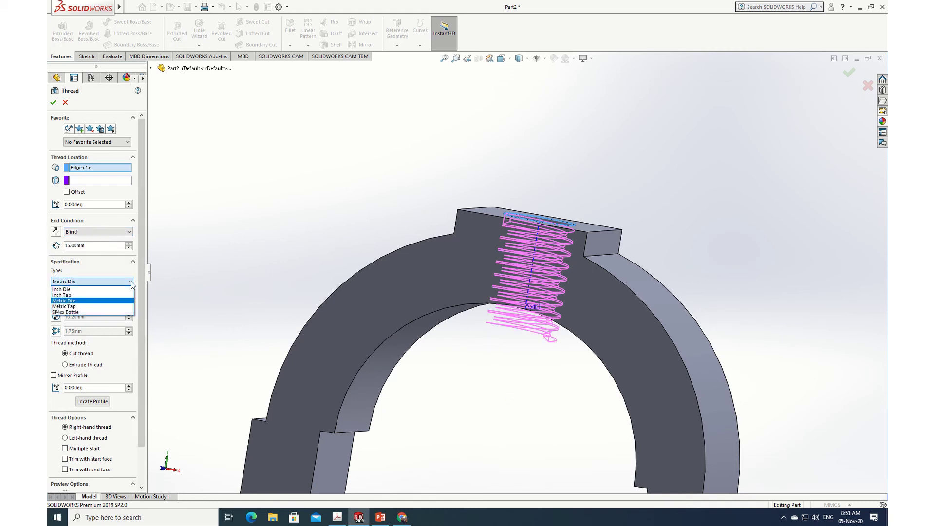
{"action": "left_click", "coordinate": [68, 306]}
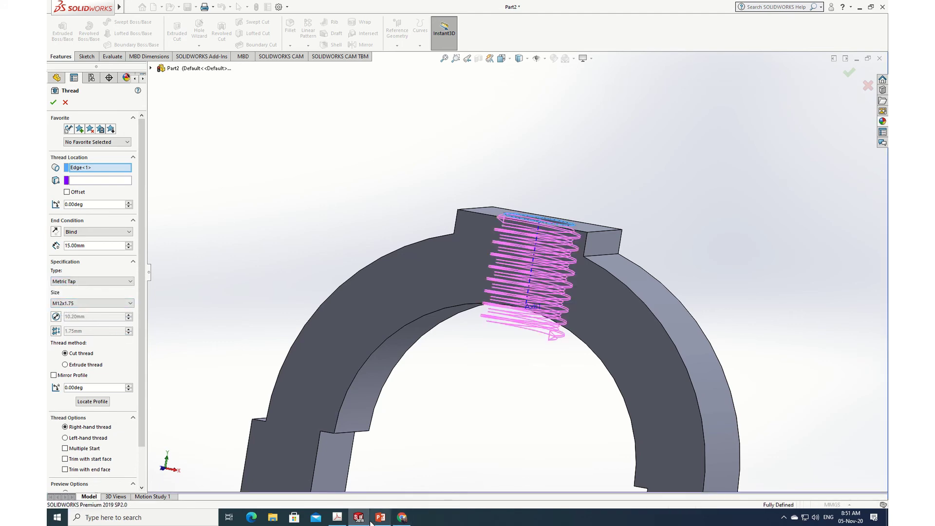
{"action": "left_click", "coordinate": [337, 517]}
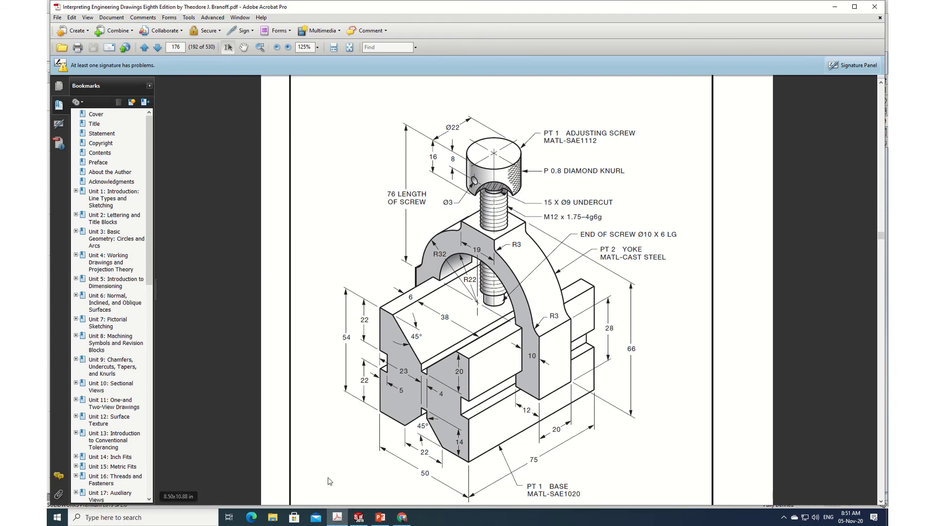
{"action": "left_click", "coordinate": [358, 517]}
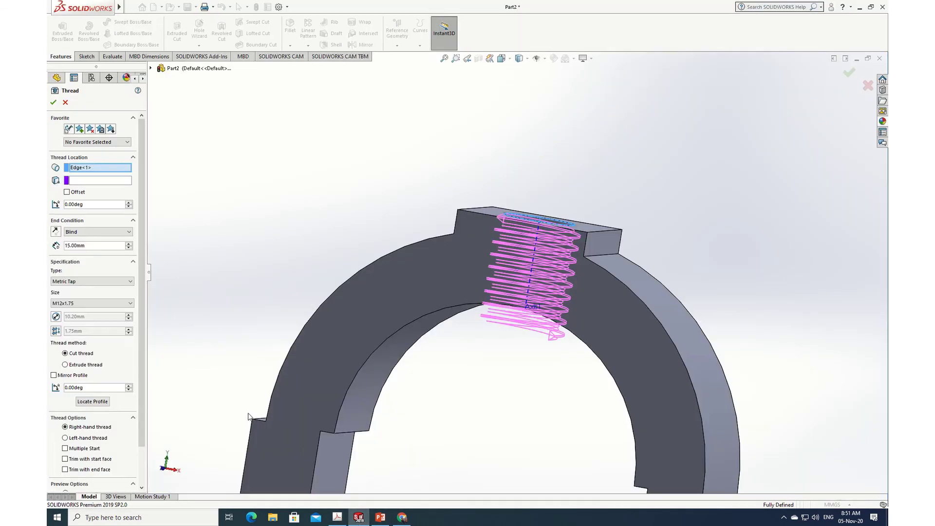
{"action": "left_click", "coordinate": [130, 303]}
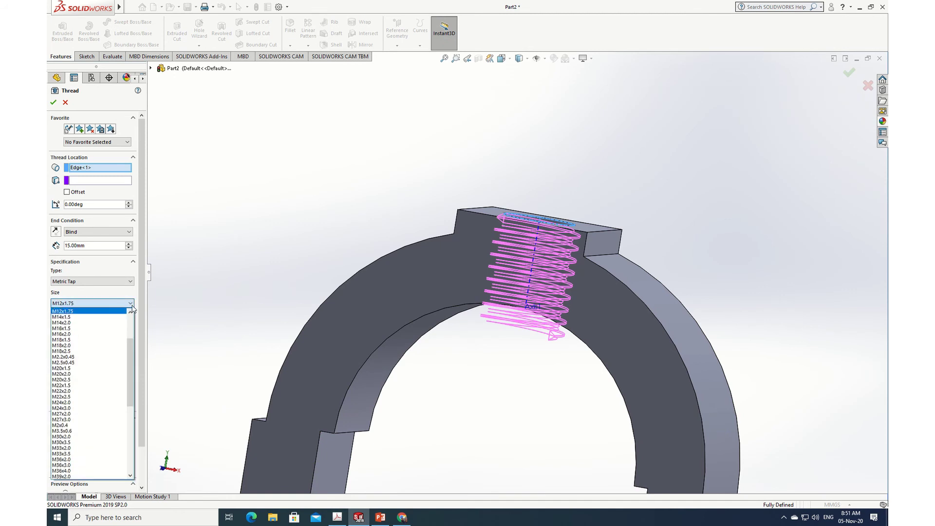
{"action": "left_click", "coordinate": [76, 312]}
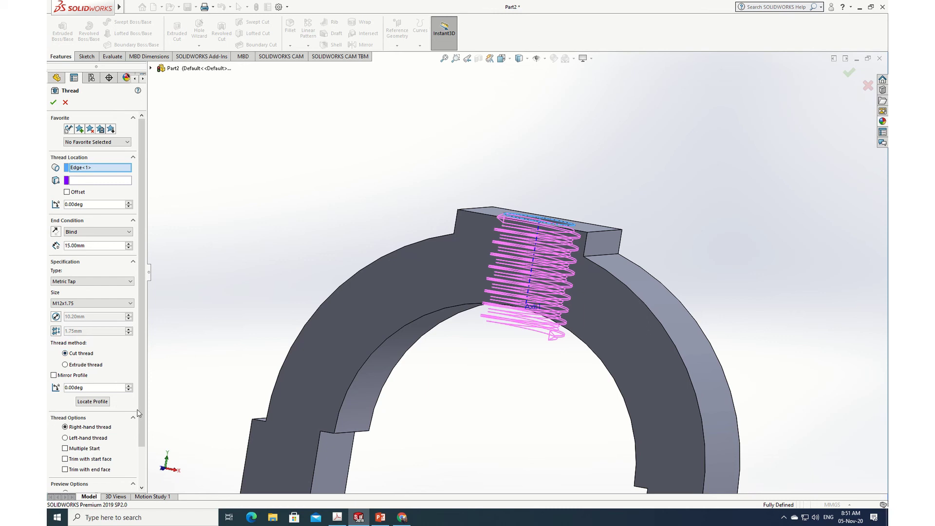
Trim the thread with both its start face and its end face
{"action": "left_click_drag", "start_coordinate": [142, 407], "coordinate": [144, 445]}
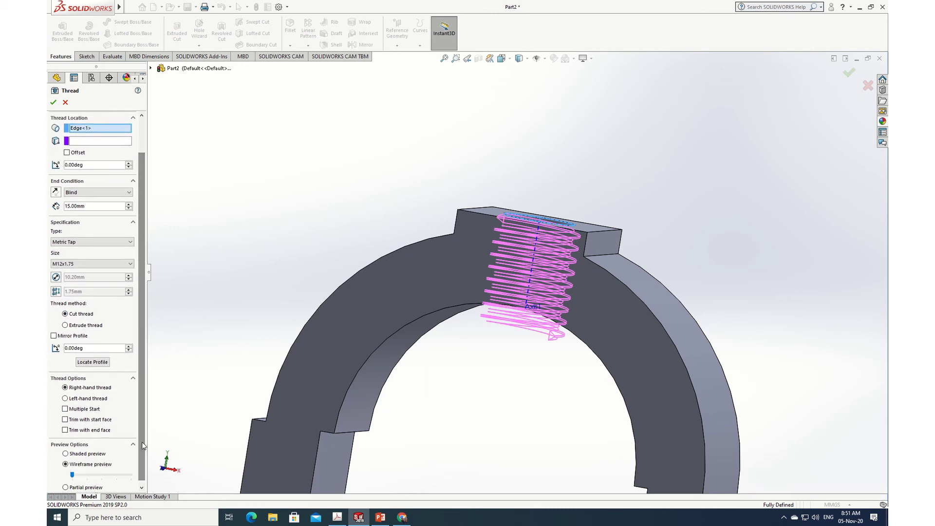
{"action": "left_click", "coordinate": [65, 420]}
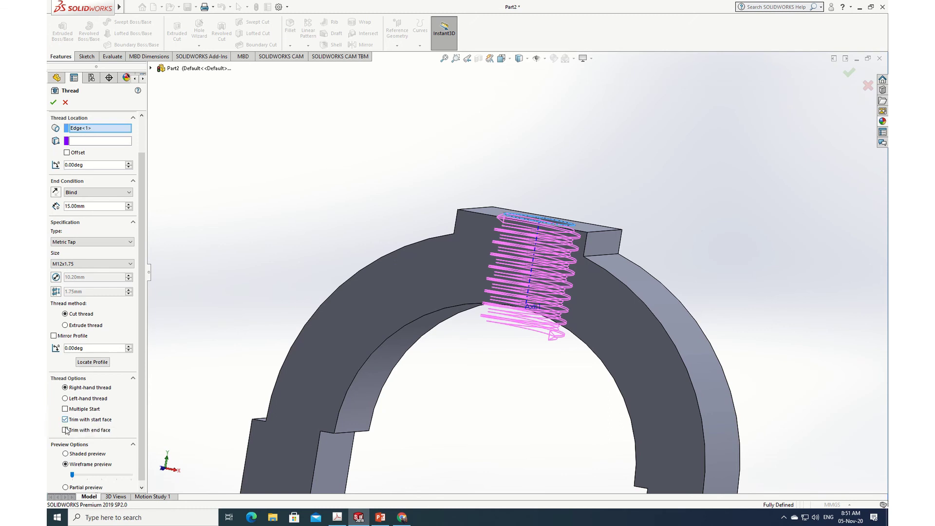
{"action": "left_click", "coordinate": [66, 431]}
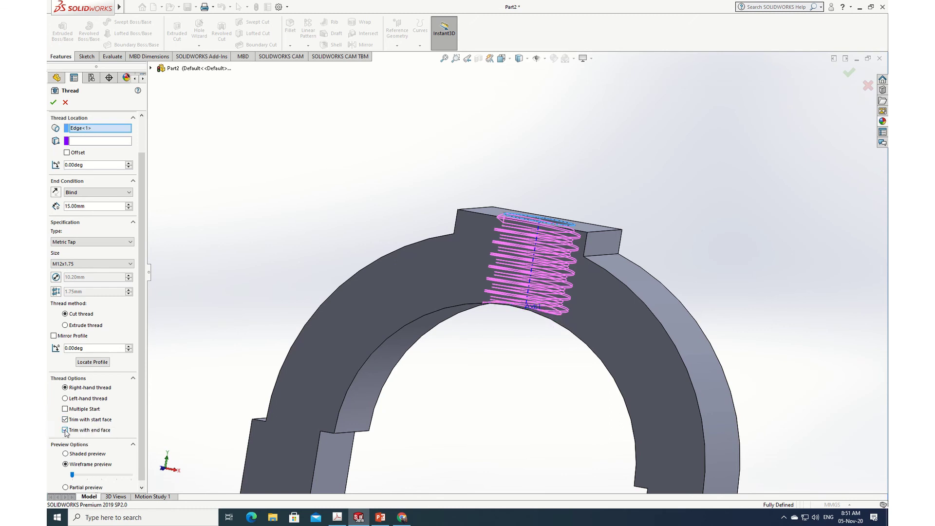
{"action": "middle_click_drag", "start_coordinate": [527, 390], "coordinate": [472, 411]}
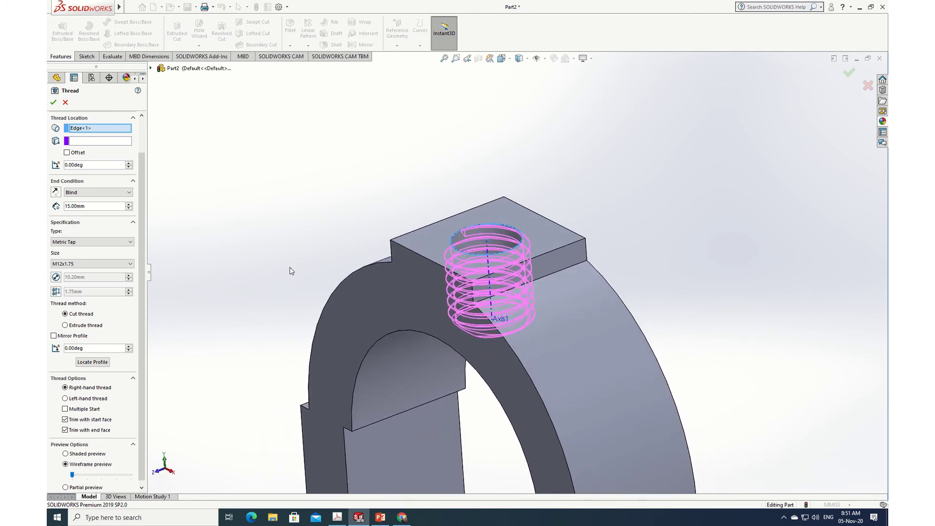
Offset the thread start by 3 mm in the reversed direction, above the crown face, and create the cut thread
{"action": "left_click", "coordinate": [67, 153]}
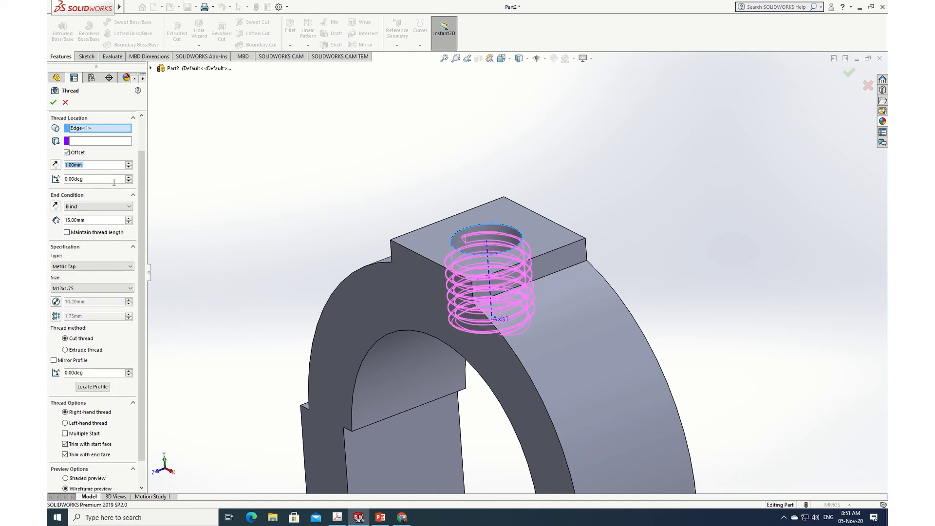
{"action": "left_click", "coordinate": [56, 165]}
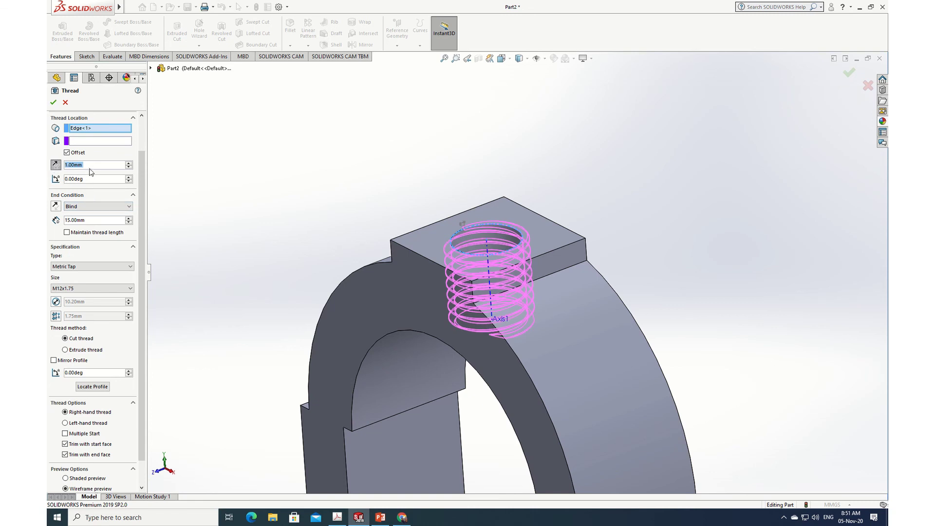
{"action": "type", "text": "3"}
{"action": "key", "text": "Return"}
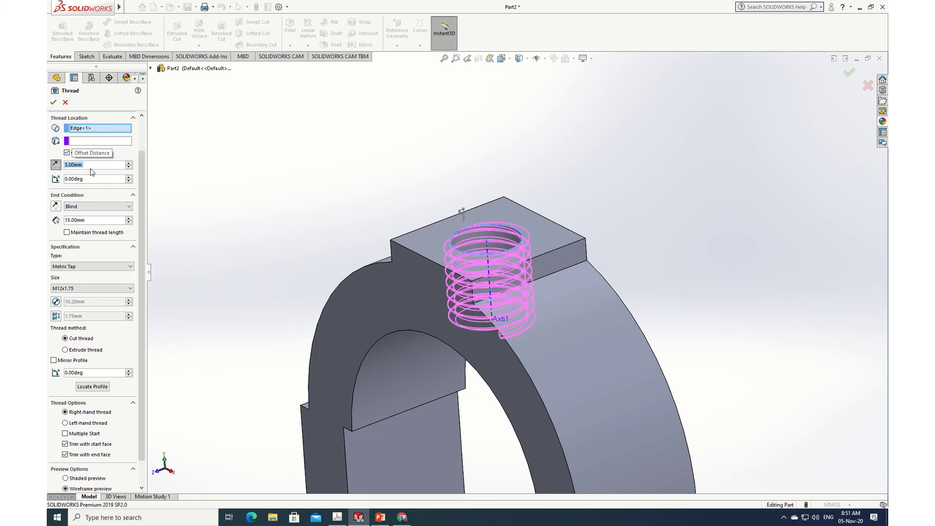
{"action": "left_click", "coordinate": [54, 102]}
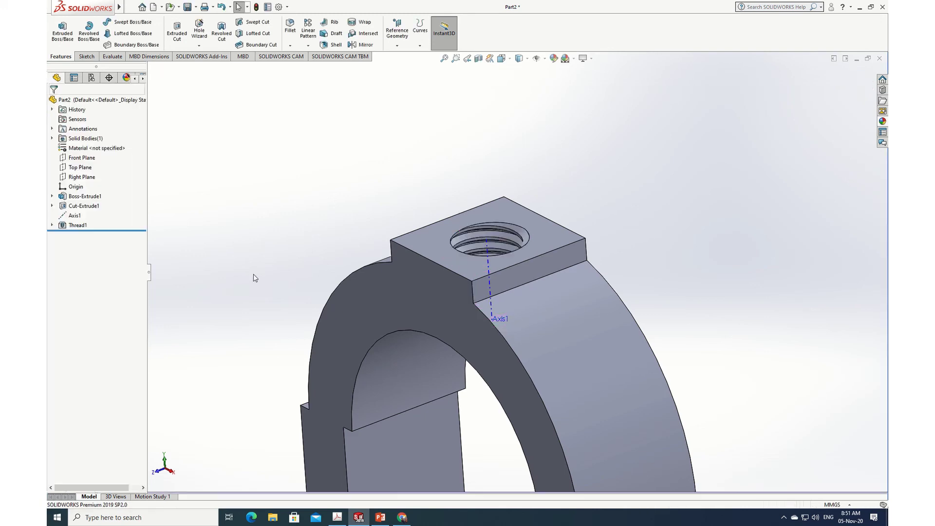
Edit the finished thread feature in the crown hole and set its blind depth to 20 mm
{"action": "middle_click_drag", "start_coordinate": [255, 275], "coordinate": [320, 267]}
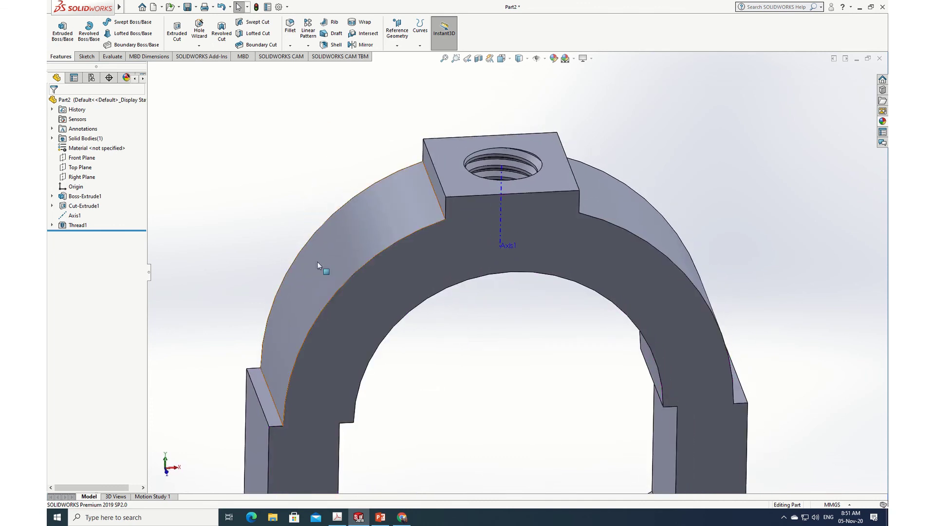
{"action": "left_click", "coordinate": [52, 226]}
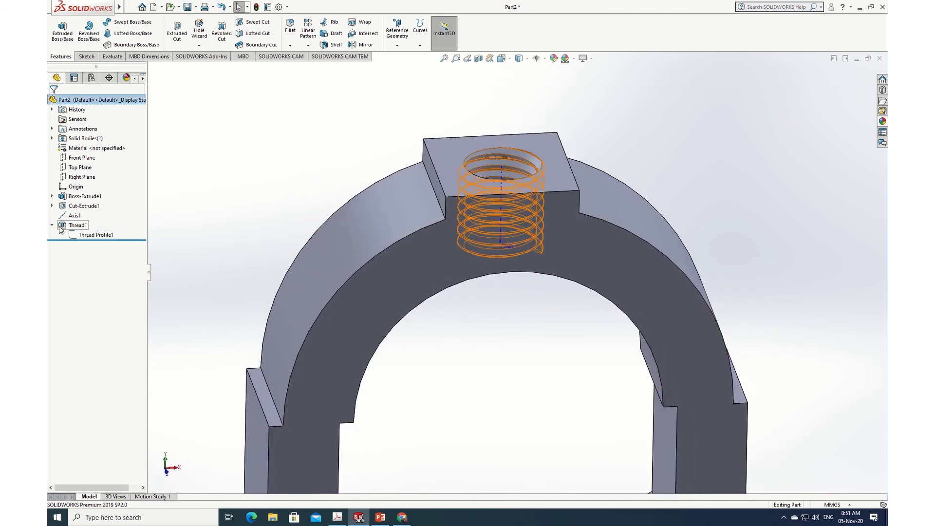
{"action": "left_click", "coordinate": [63, 227]}
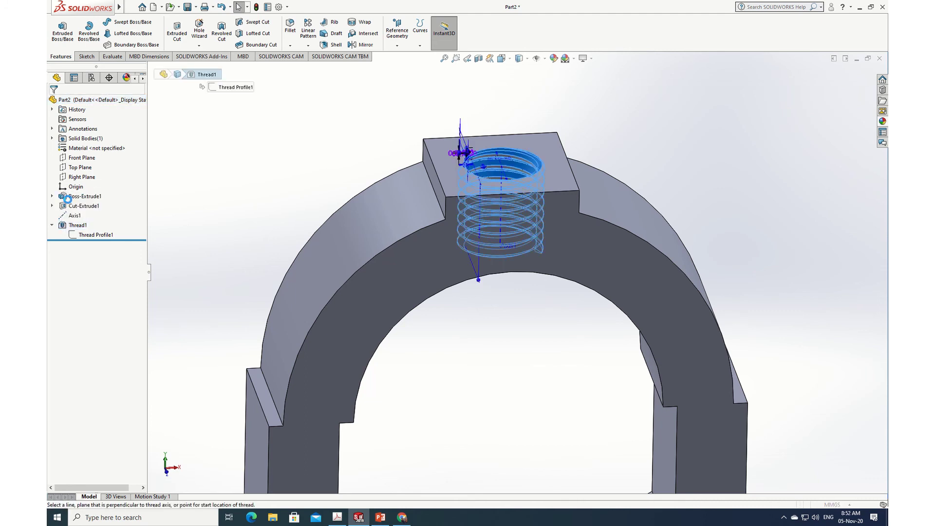
{"action": "left_click", "coordinate": [68, 202]}
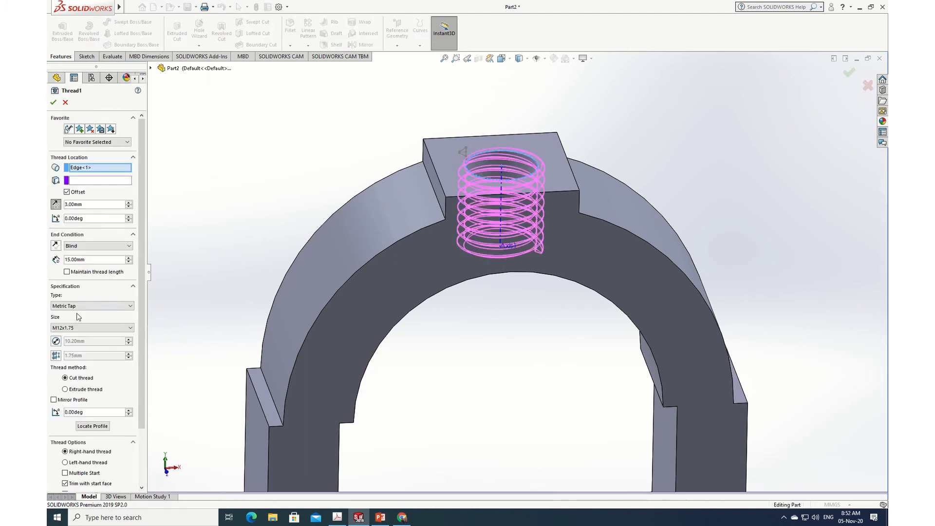
{"action": "double_click", "coordinate": [81, 259]}
{"action": "type", "text": "20"}
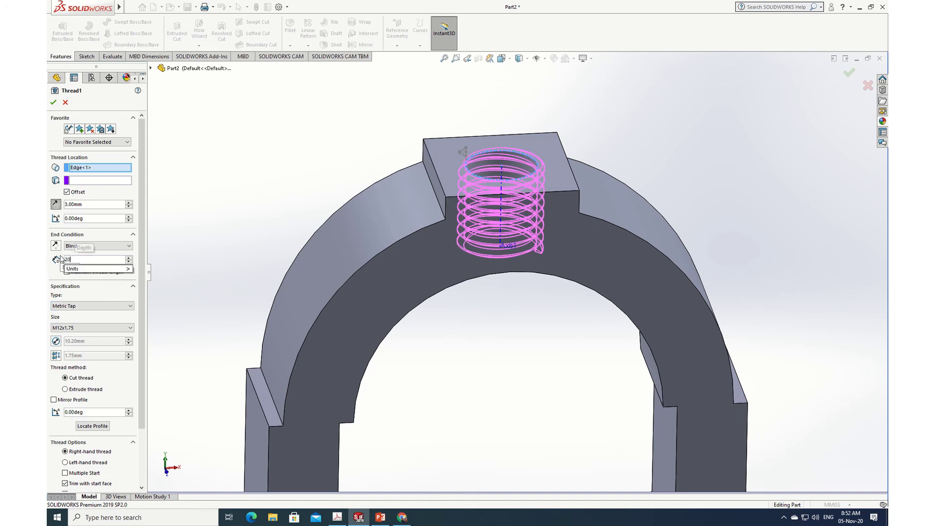
{"action": "key", "text": "Return"}
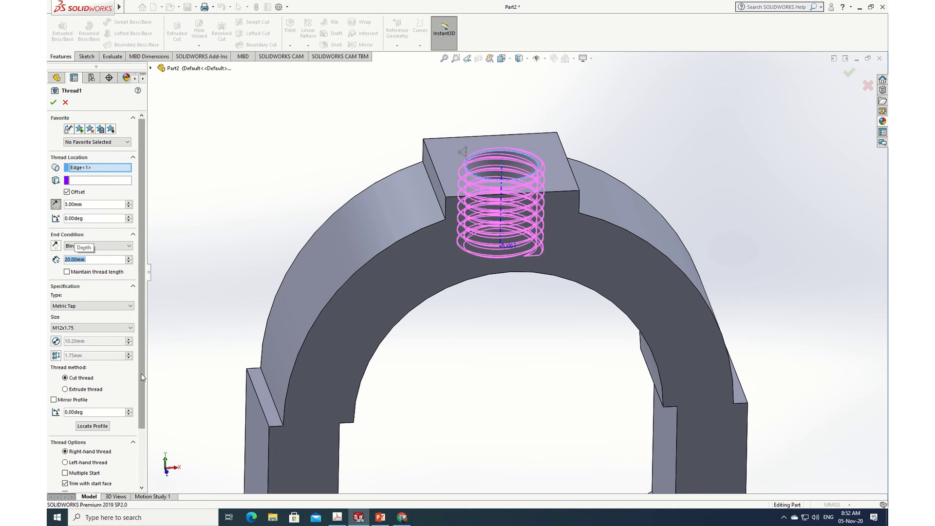
{"action": "scroll", "coordinate": [115, 429], "scroll_direction": "down", "scroll_amount": 3}
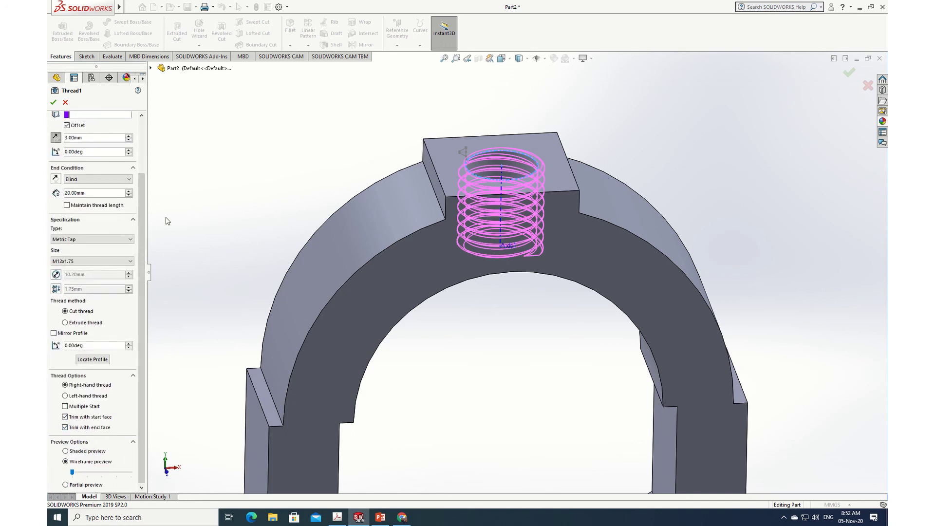
{"action": "left_click", "coordinate": [53, 103]}
Set the yoke to the isometric view and save the part as "yoke" in the V block assembly folder
{"action": "middle_click_drag", "start_coordinate": [524, 386], "coordinate": [492, 271]}
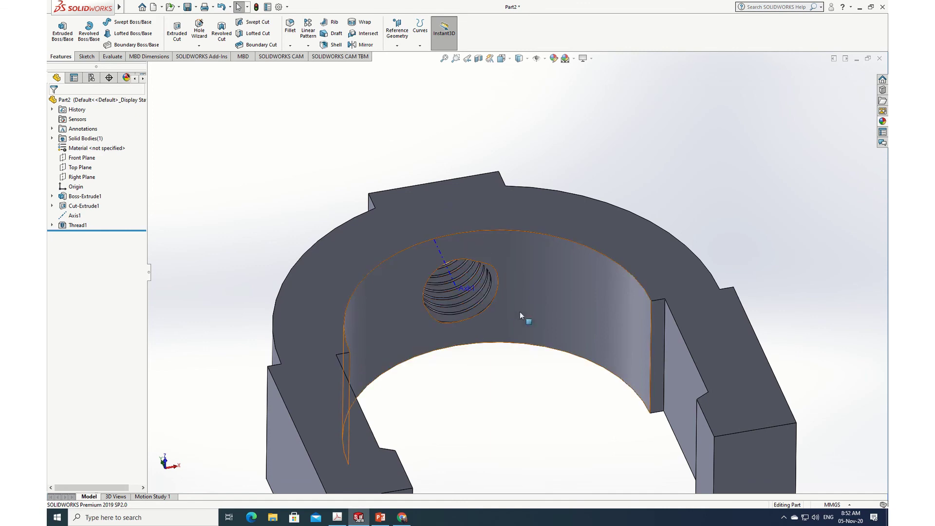
{"action": "middle_click_drag", "start_coordinate": [528, 375], "coordinate": [558, 314]}
{"action": "scroll", "coordinate": [558, 314], "scroll_direction": "up", "scroll_amount": 3}
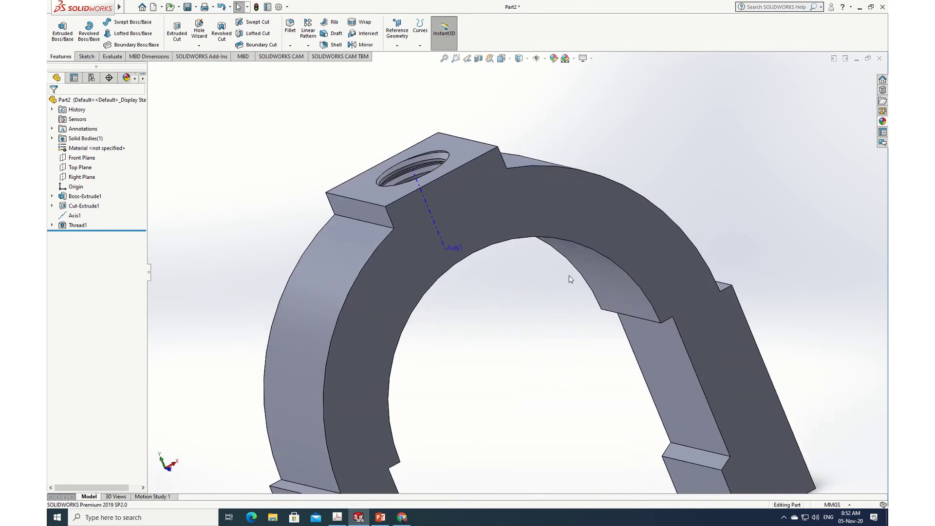
{"action": "key", "text": "space"}
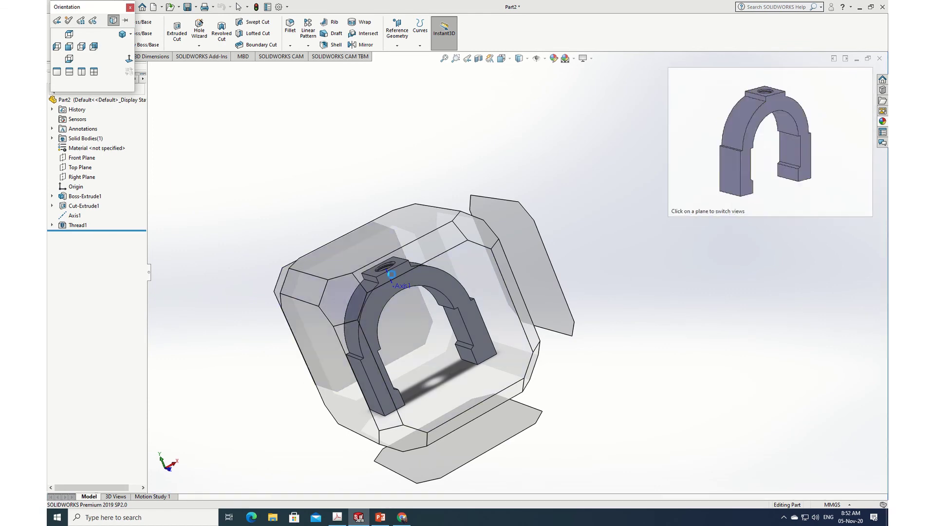
{"action": "left_click", "coordinate": [491, 234]}
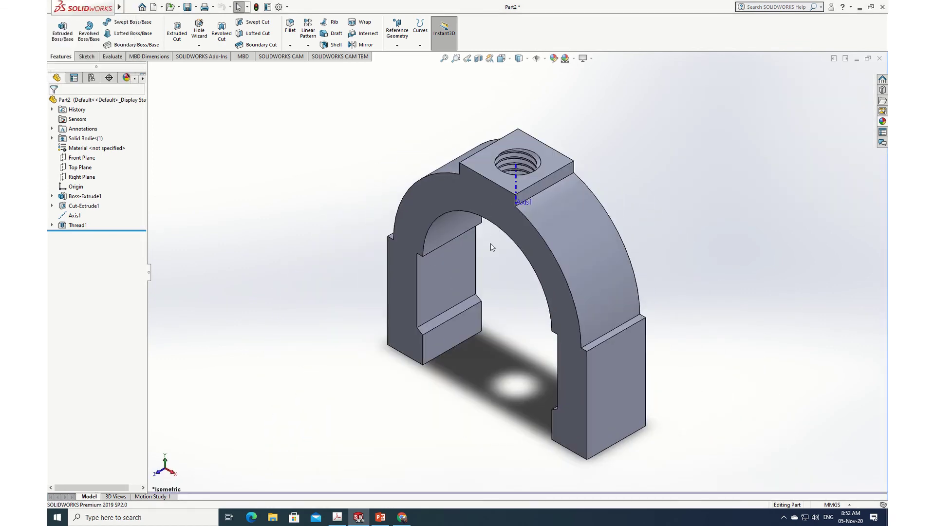
{"action": "left_click", "coordinate": [130, 7]}
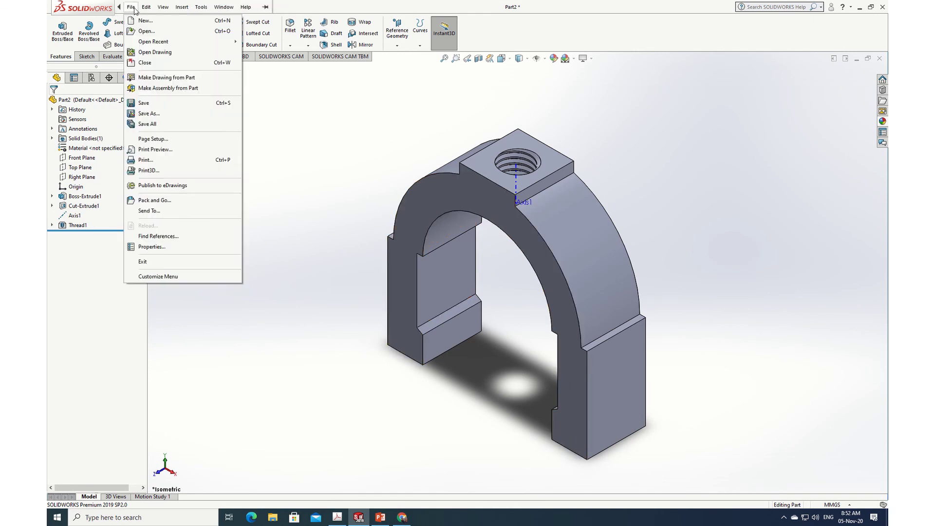
{"action": "left_click", "coordinate": [148, 113]}
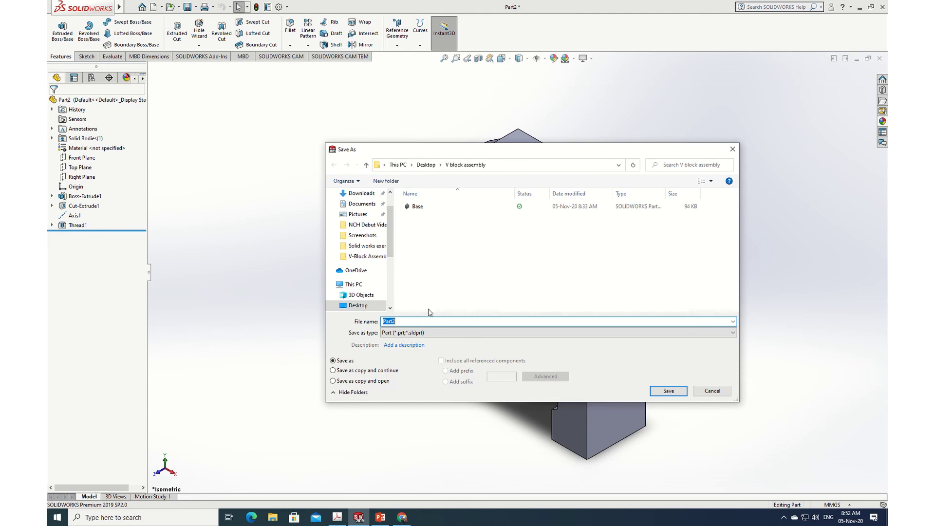
{"action": "type", "text": "yoke"}
{"action": "left_click", "coordinate": [665, 391]}
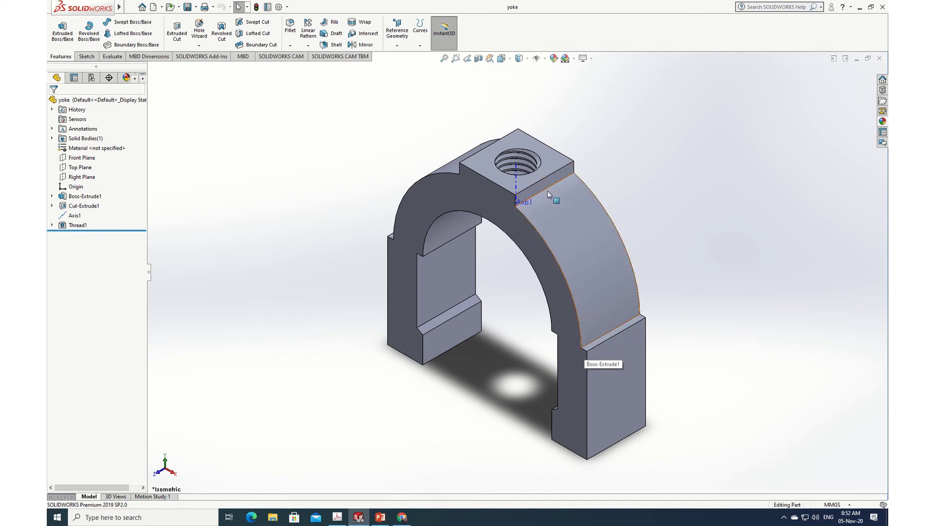
Fillet the four outer edges where the arch meets the crown block and the leg shoulders with a 3 mm radius
{"action": "left_click", "coordinate": [291, 30]}
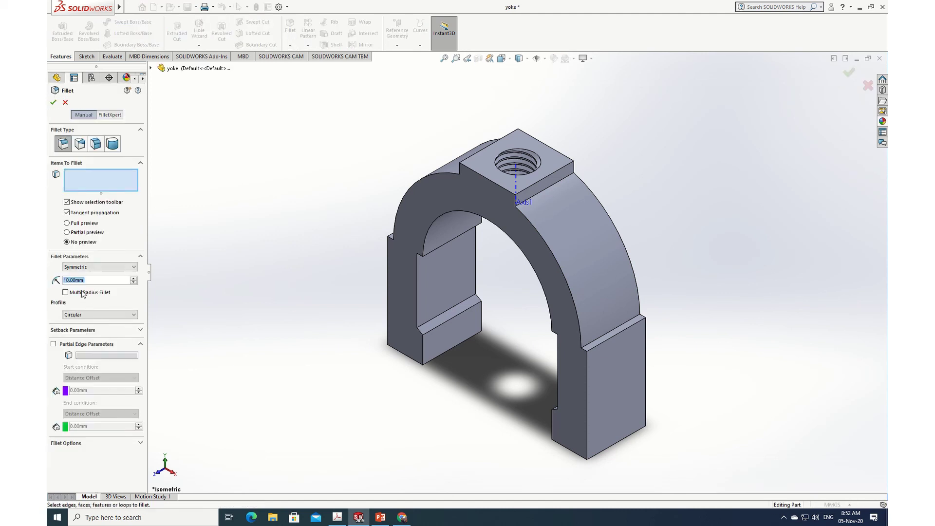
{"action": "left_click", "coordinate": [90, 281]}
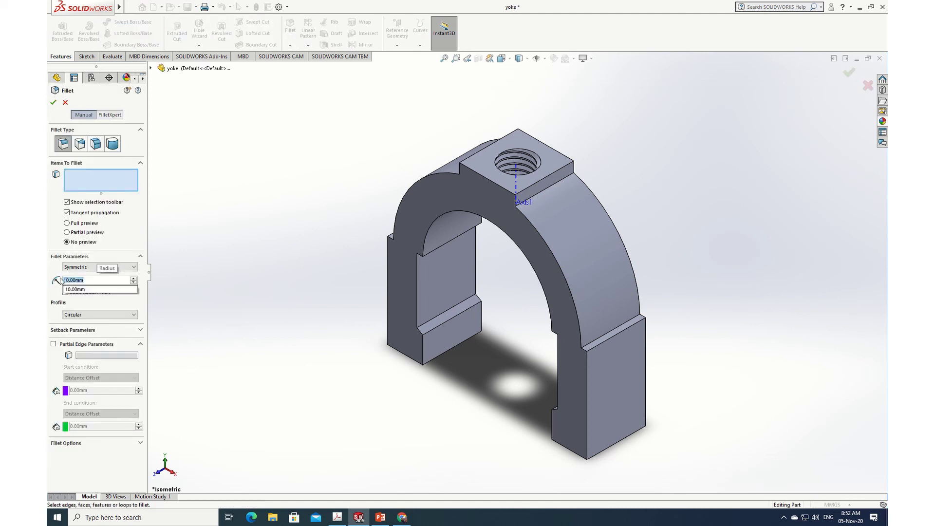
{"action": "type", "text": "3"}
{"action": "key", "text": "Return"}
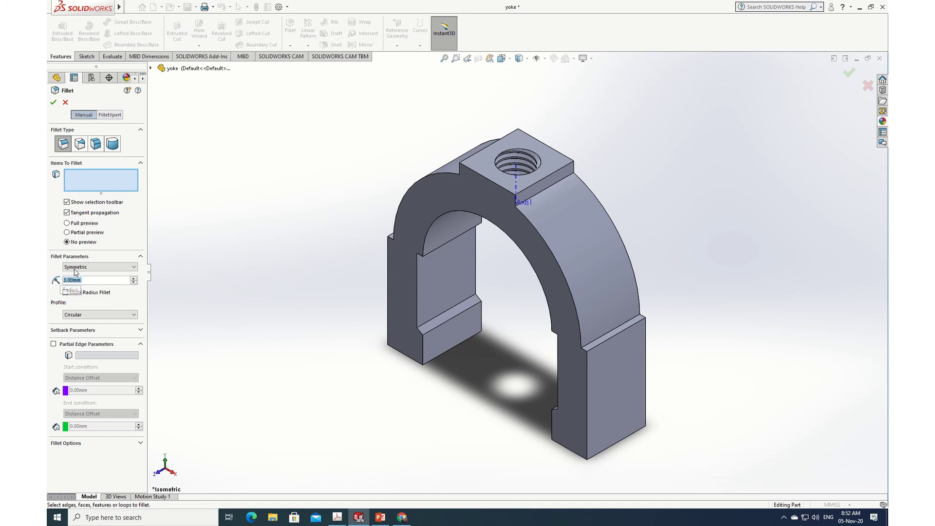
{"action": "left_click", "coordinate": [548, 188]}
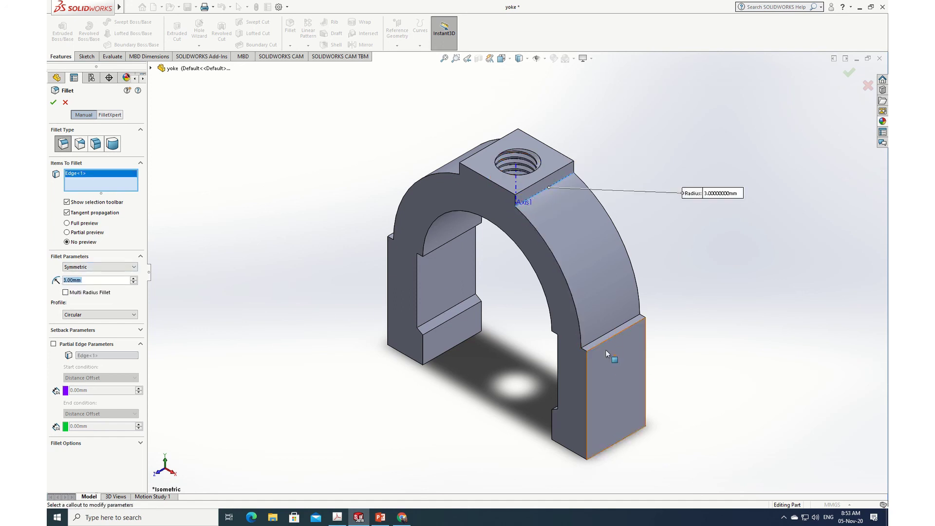
{"action": "left_click", "coordinate": [592, 340]}
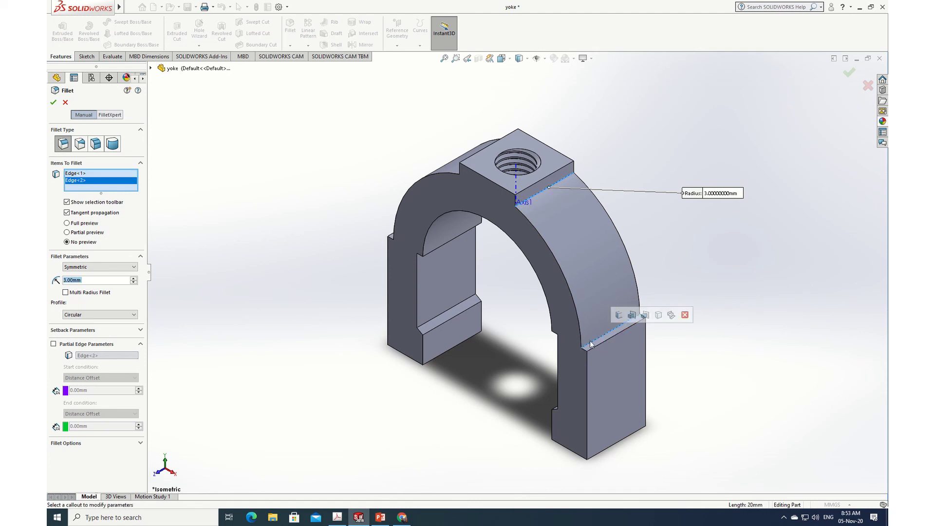
{"action": "middle_click_drag", "start_coordinate": [395, 387], "coordinate": [475, 302]}
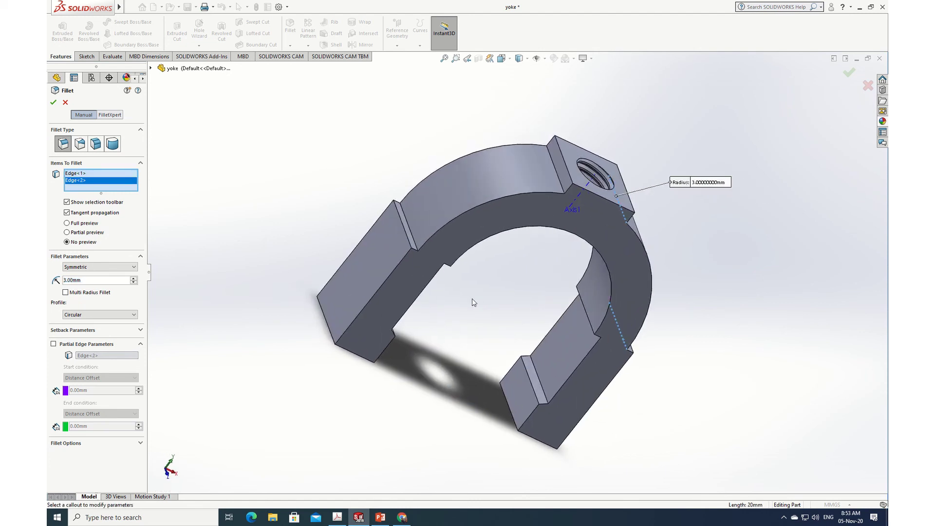
{"action": "left_click", "coordinate": [413, 240]}
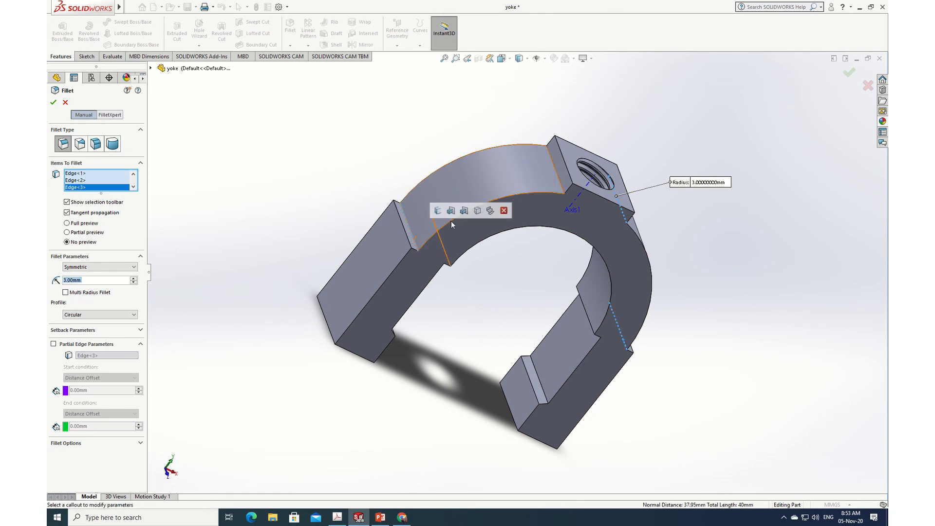
{"action": "left_click", "coordinate": [557, 174]}
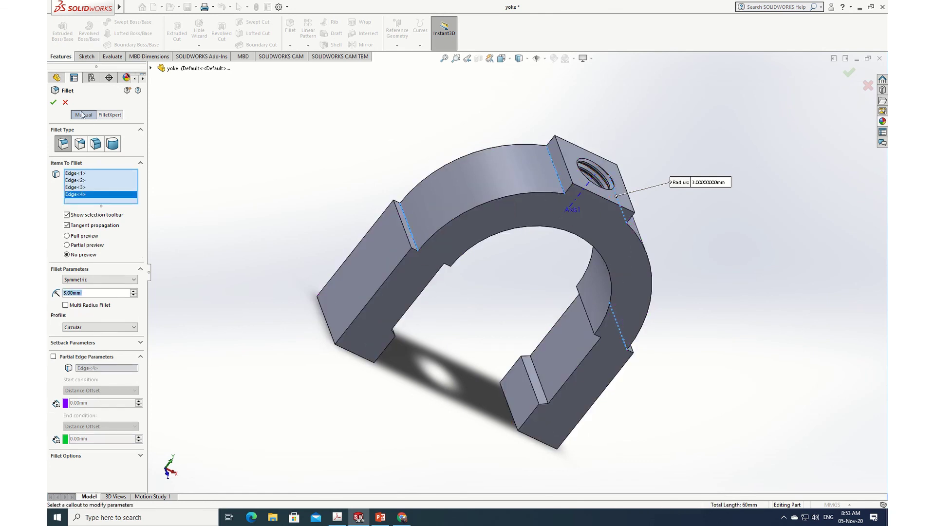
{"action": "left_click", "coordinate": [53, 102]}
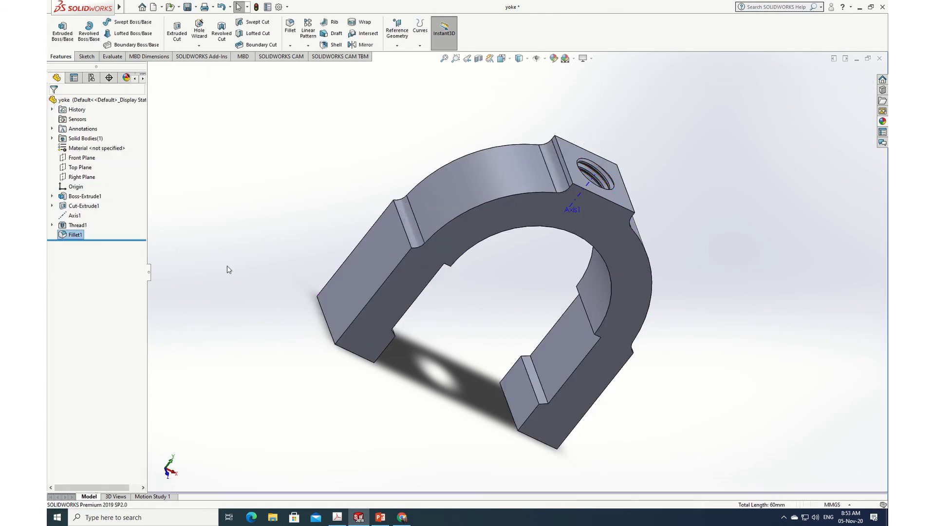
Check the filleted yoke from different angles and save the changes to the part file
{"action": "middle_click_drag", "start_coordinate": [729, 434], "coordinate": [651, 375]}
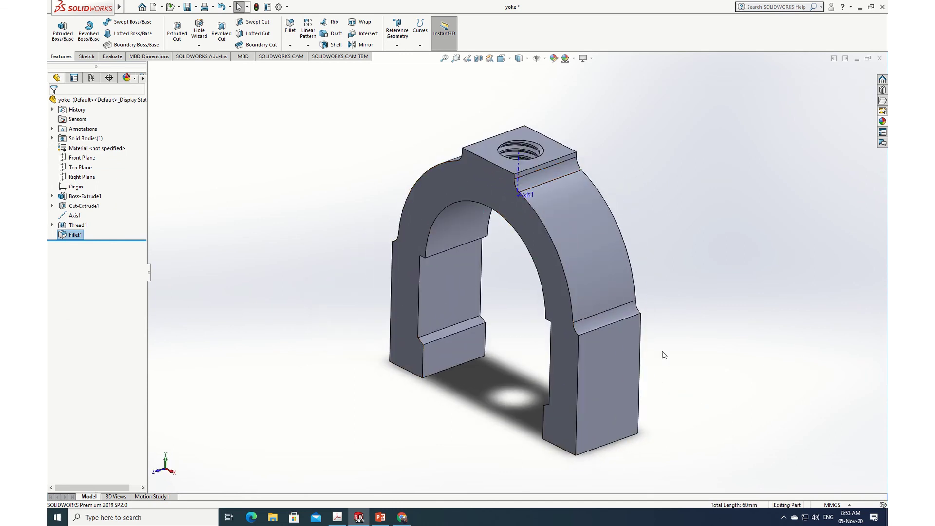
{"action": "middle_click_drag", "start_coordinate": [466, 455], "coordinate": [498, 436]}
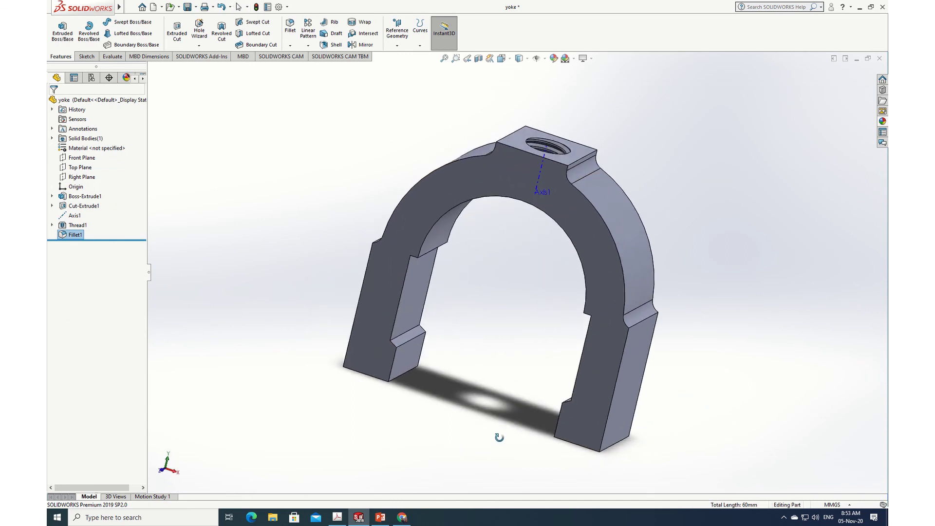
{"action": "left_click", "coordinate": [130, 7]}
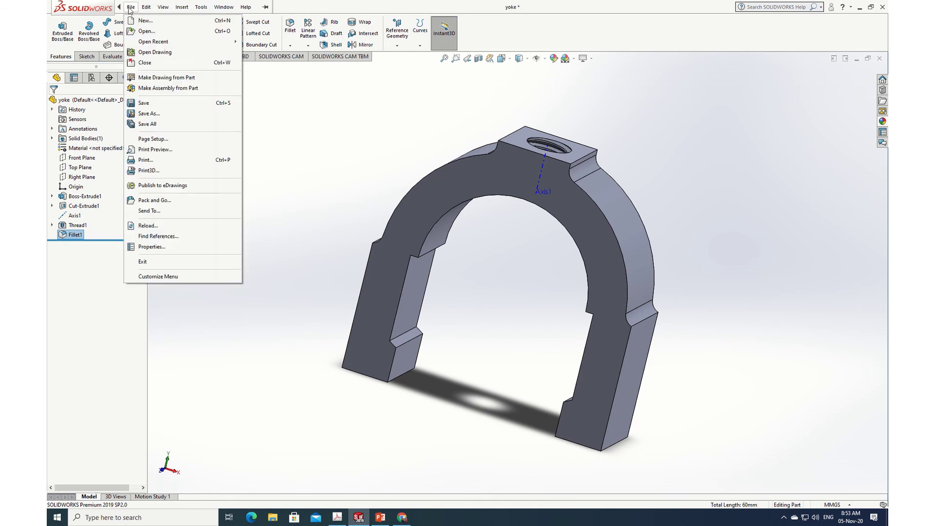
{"action": "left_click", "coordinate": [143, 103]}
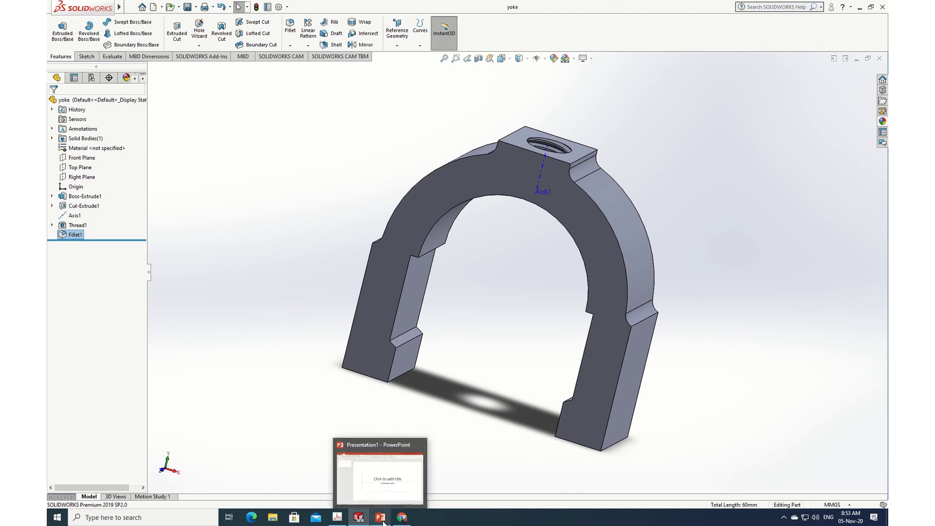
{"action": "left_click", "coordinate": [380, 517]}
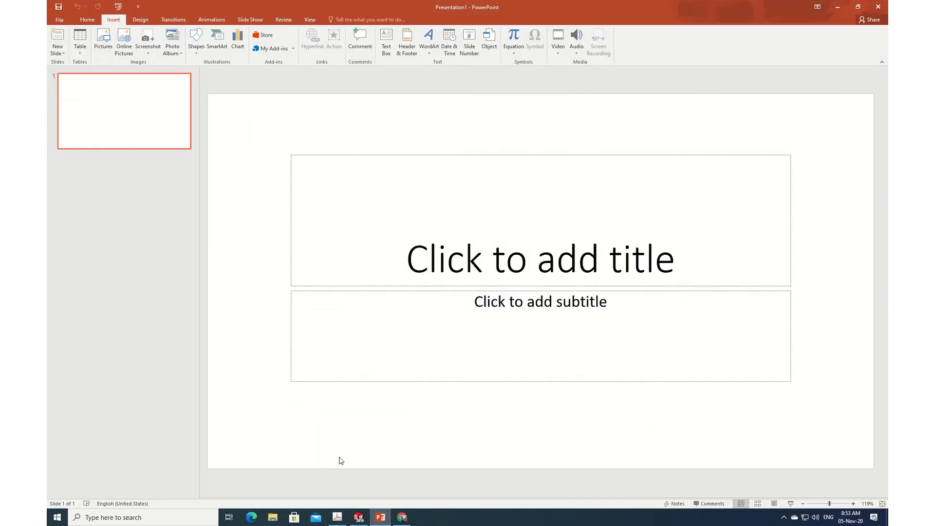
{"action": "mouse_move", "coordinate": [427, 4]}
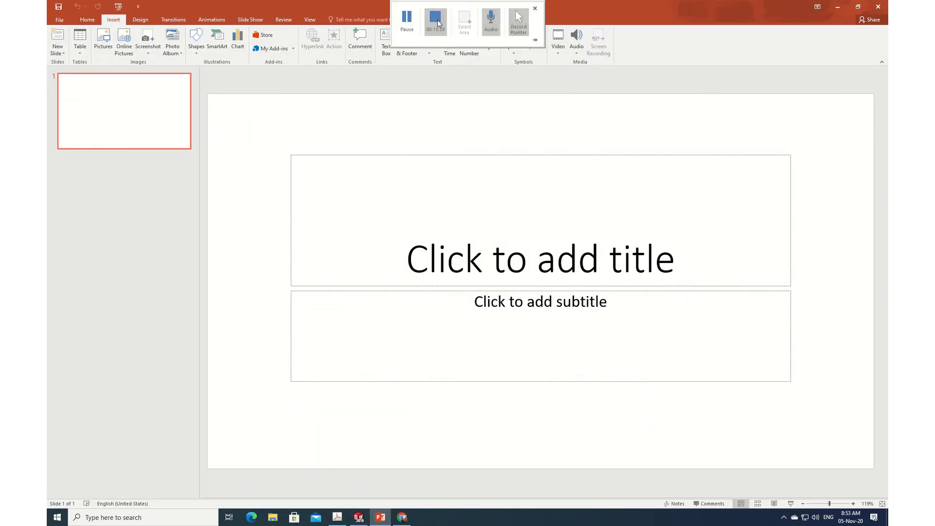